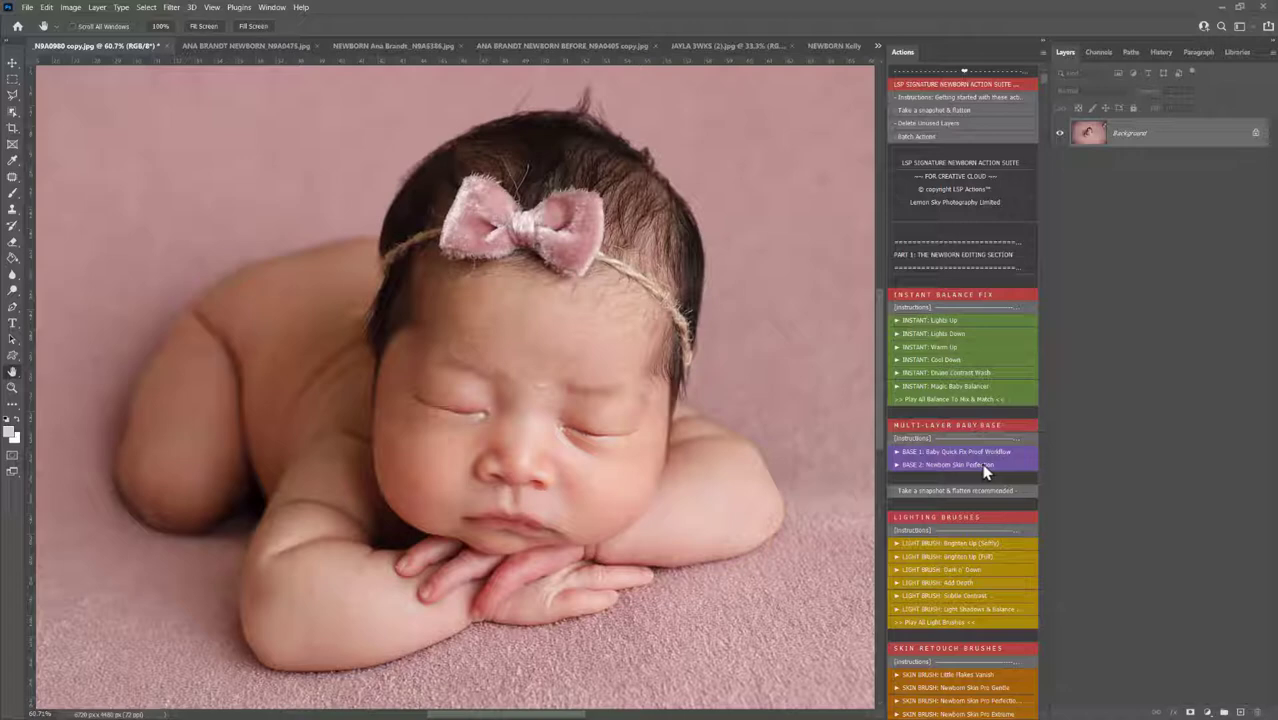
- Run the INSTANT: Lights Up action and lower its layer's opacity to 12%
scroll(977, 218, down, 3)
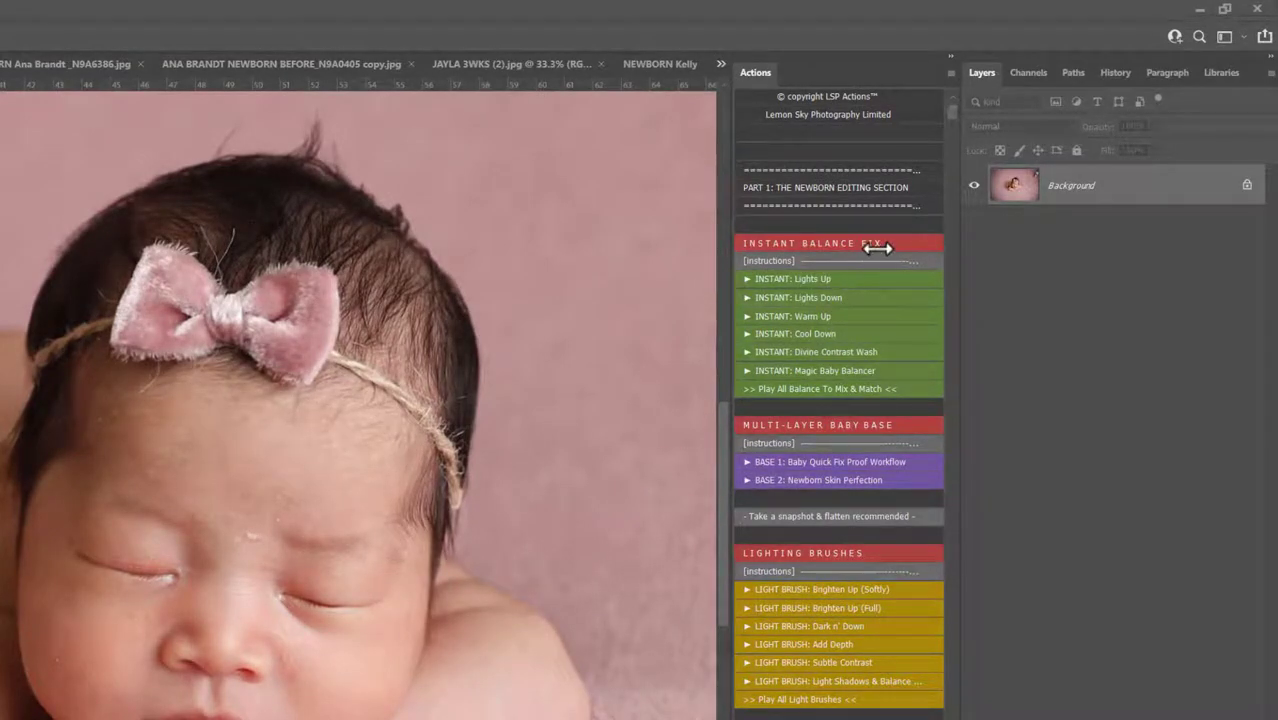
click(805, 281)
click(1153, 127)
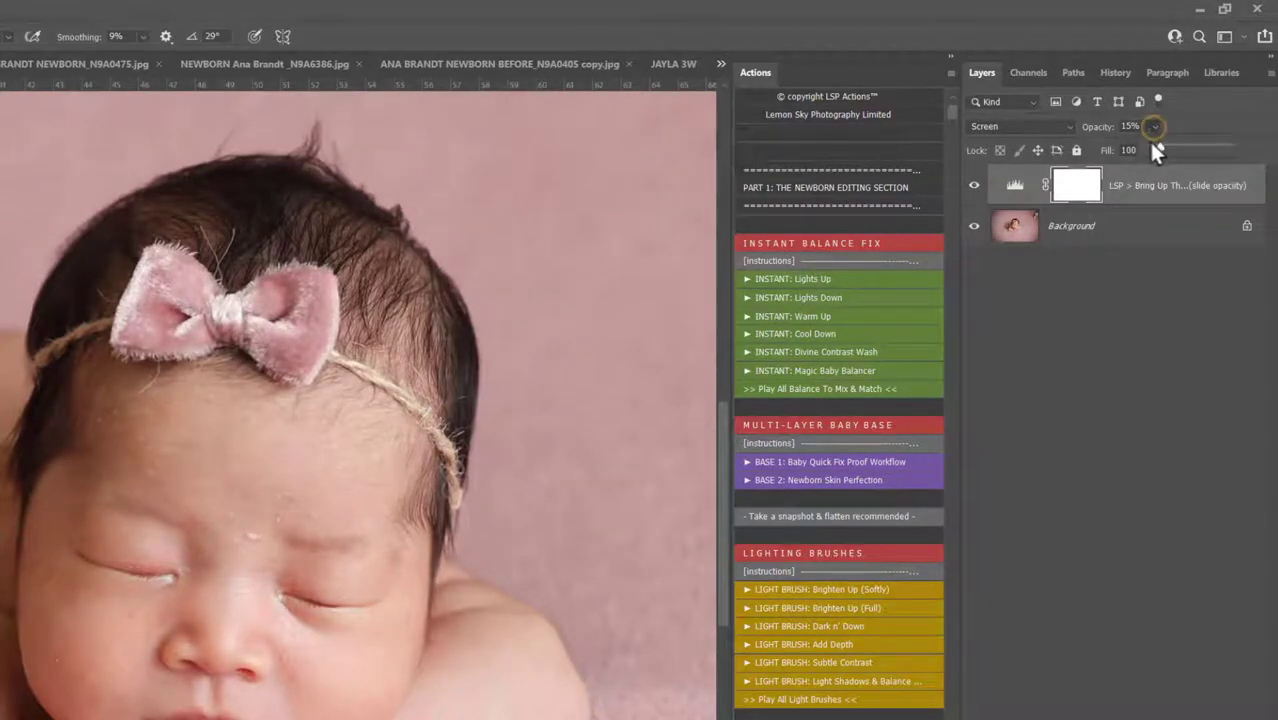
click(1125, 188)
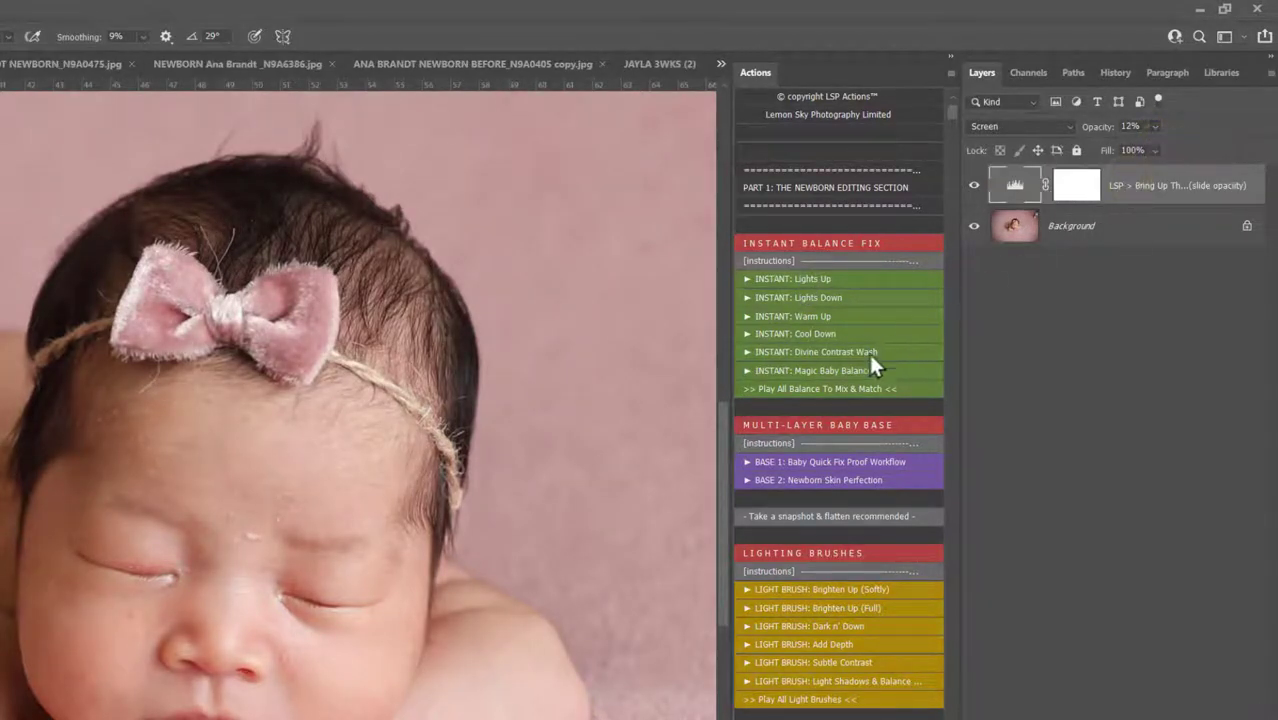
- Run the INSTANT: Magic Baby Balancer action and lower its layer's opacity to 15%
click(850, 368)
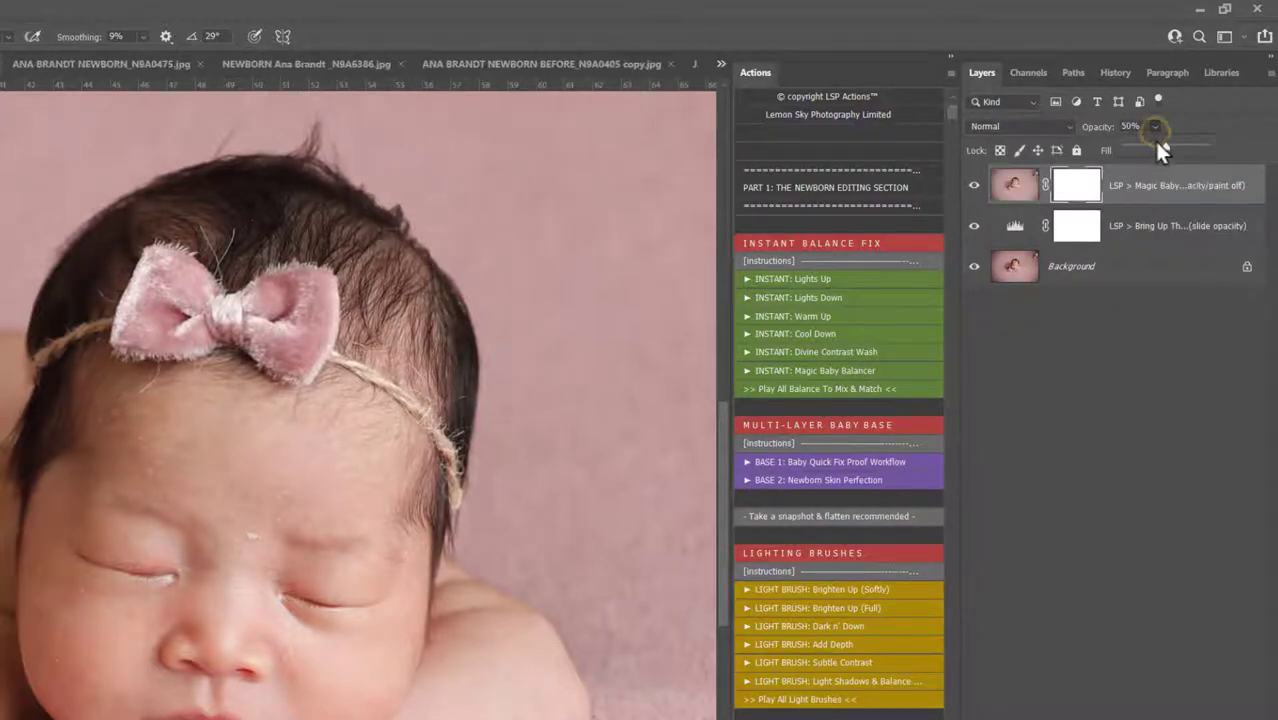
drag(1146, 150, 1126, 146)
- Run the LIGHT BRUSH: Light Shadows & Balance action, paint its effect over the baby, and compare the photo with and without it
scroll(843, 331, down, 2)
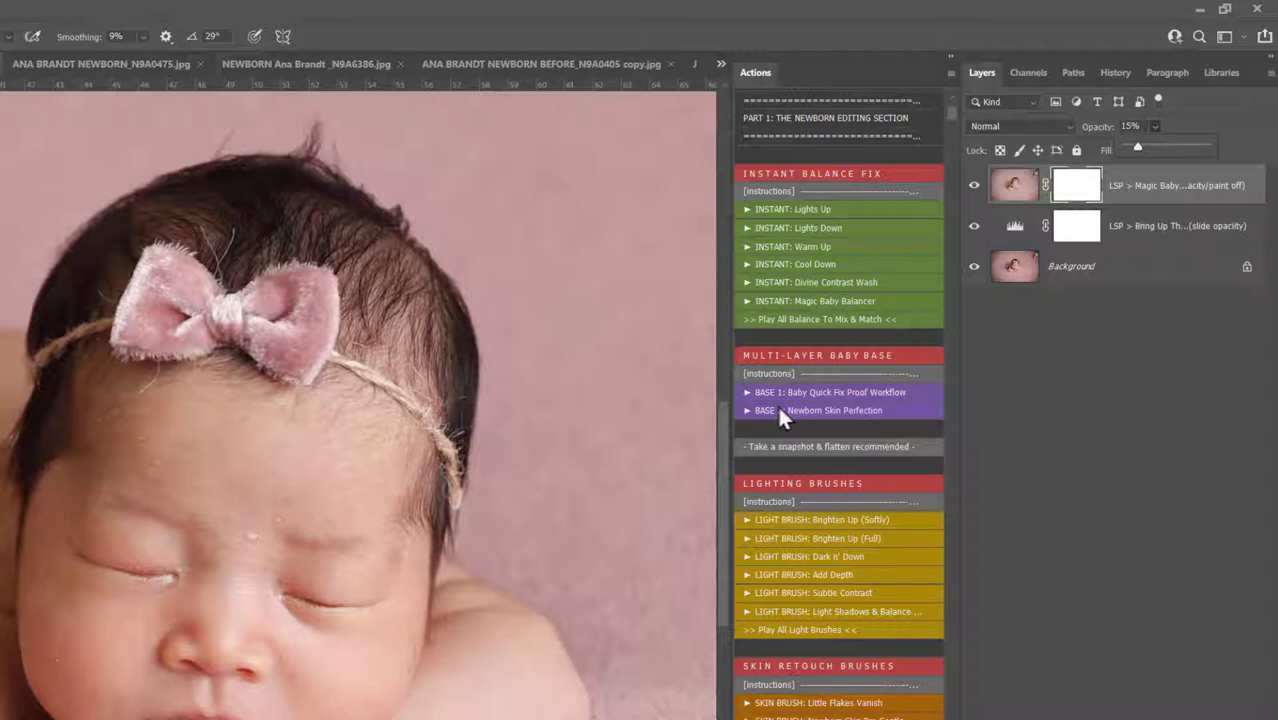
scroll(779, 408, down, 4)
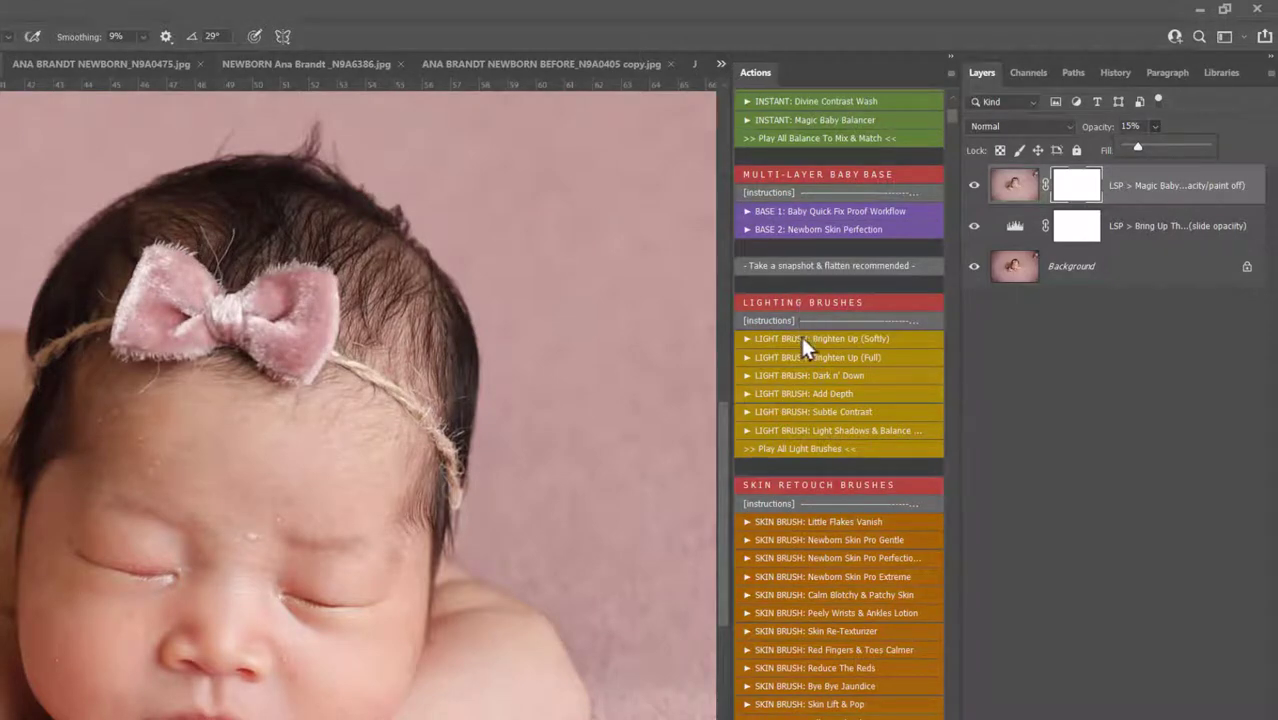
click(809, 427)
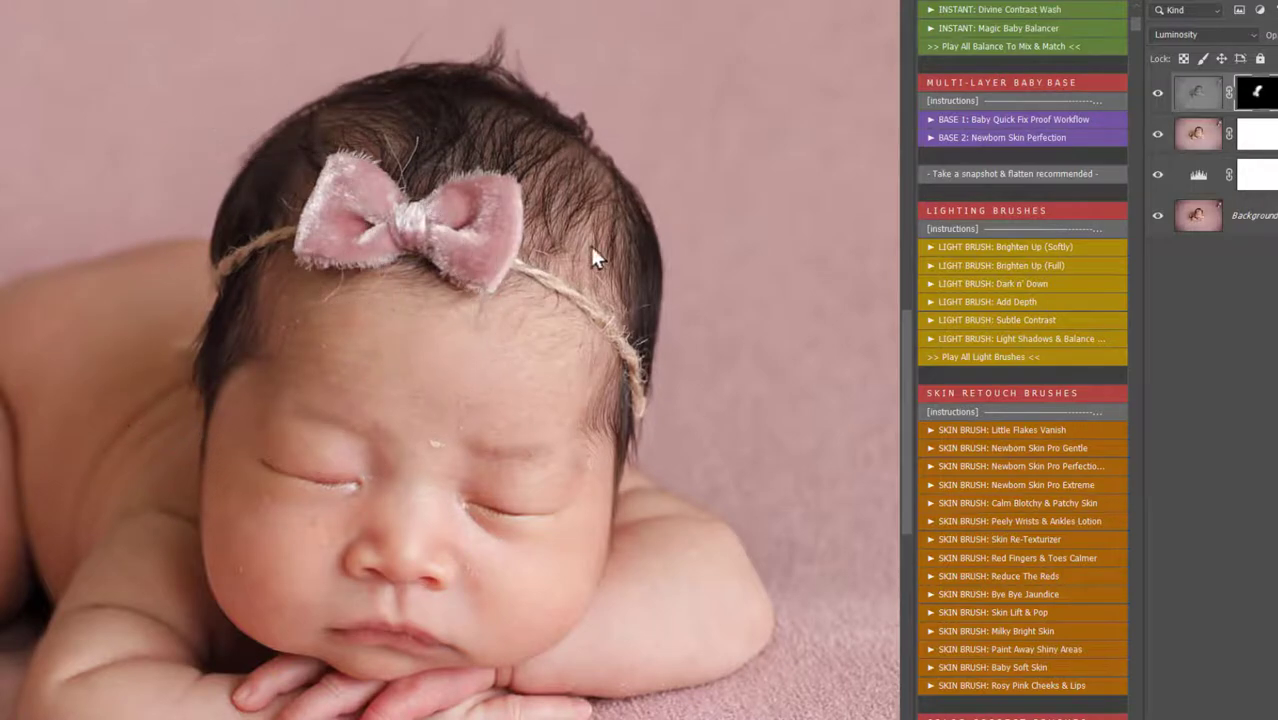
mouse_move(1158, 94)
mouse_down()
mouse_move(1161, 176)
mouse_move(1155, 92)
mouse_up()
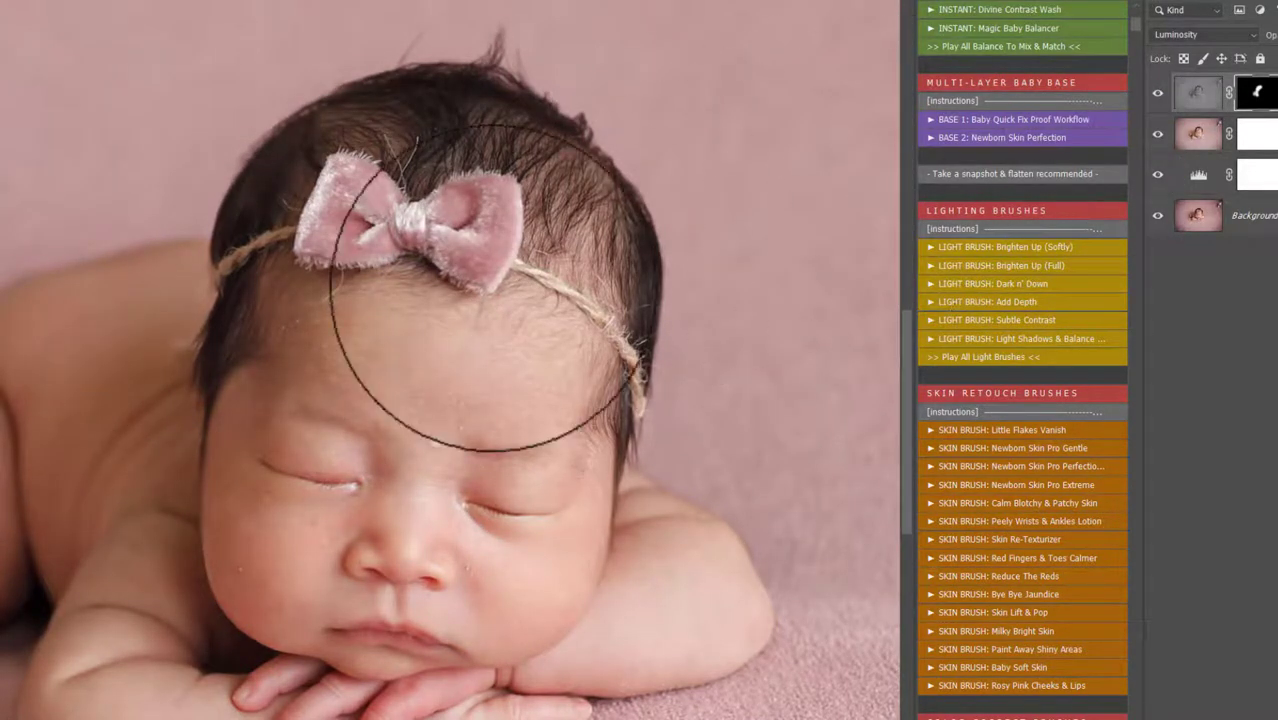
- Run the LIGHT BRUSH: Subtle Contrast action and paint the contrast over the baby's face and hair
click(1003, 318)
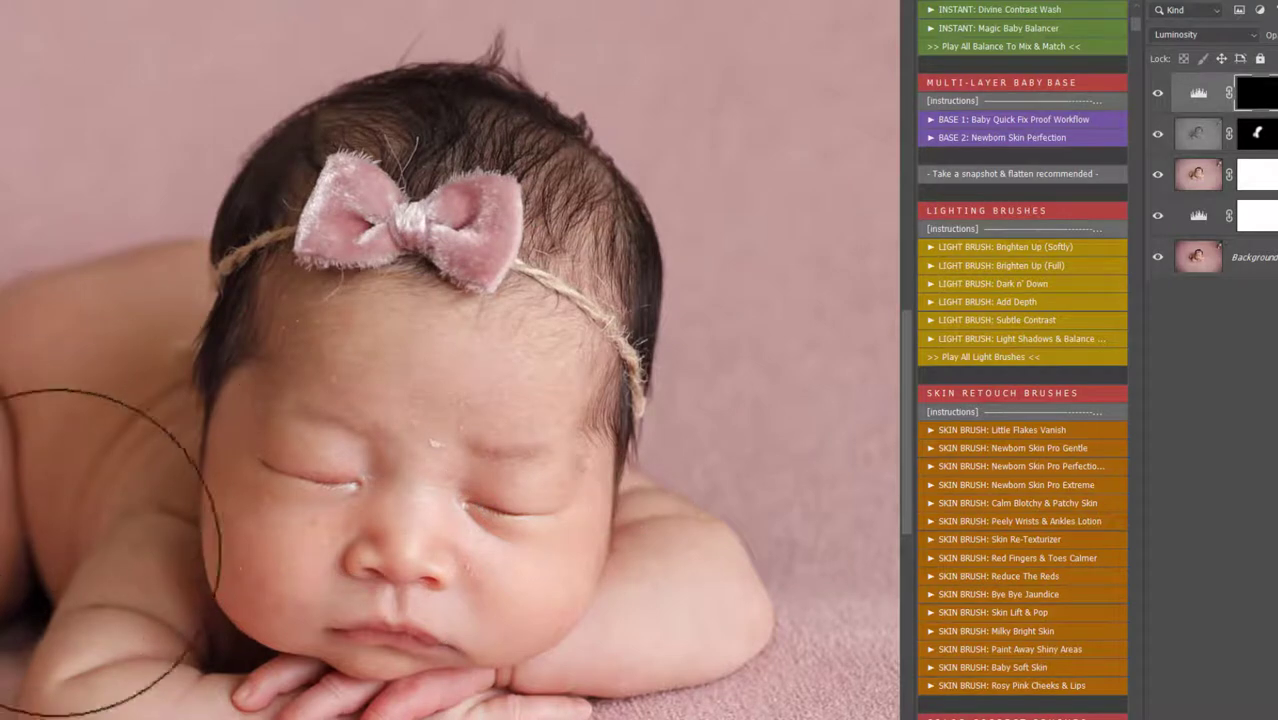
drag(157, 488, 499, 214)
- Look through the action groups from Instant Balance Fix to Color Correct Brushes
scroll(1008, 354, down, 3)
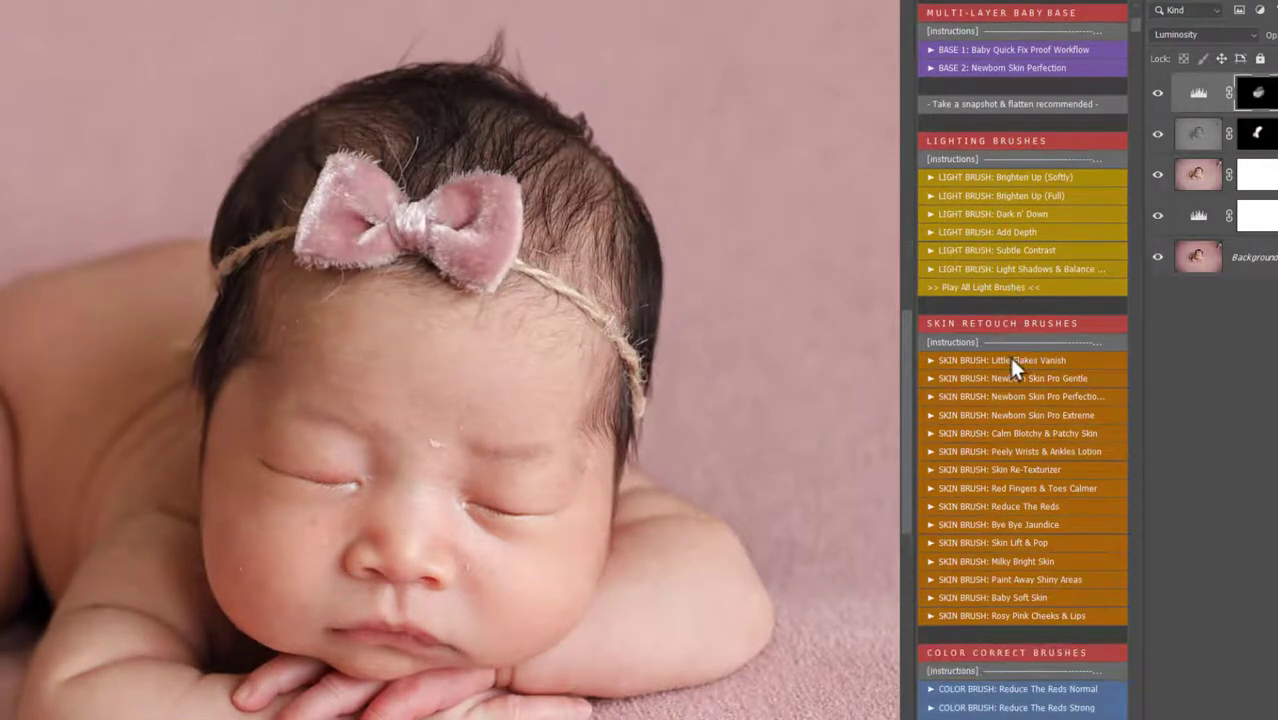
scroll(1010, 357, down, 1)
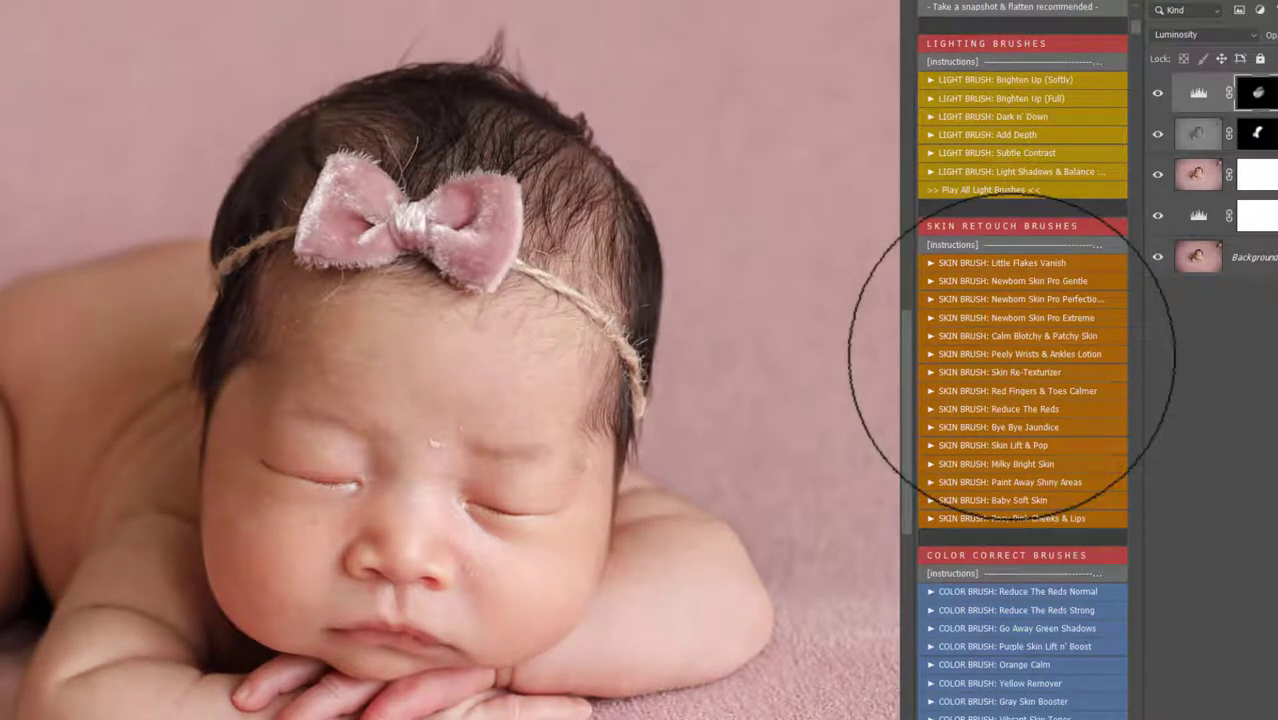
scroll(1000, 278, up, 6)
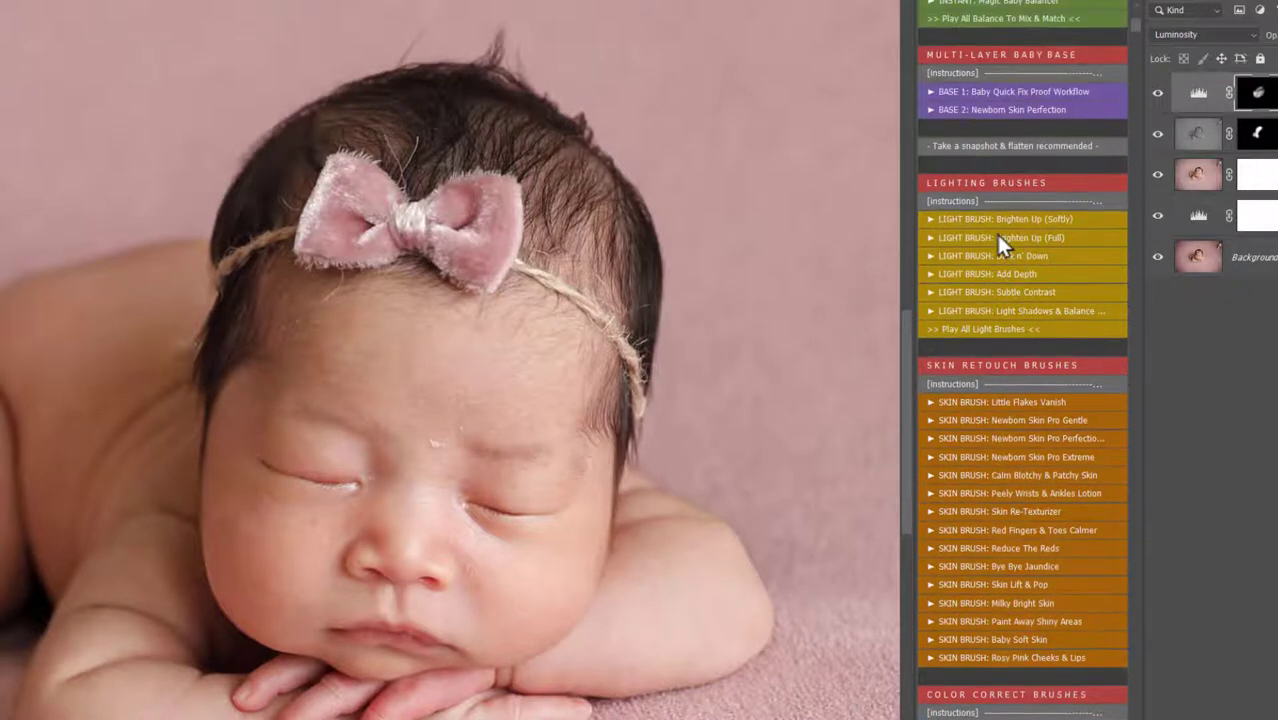
scroll(998, 238, up, 4)
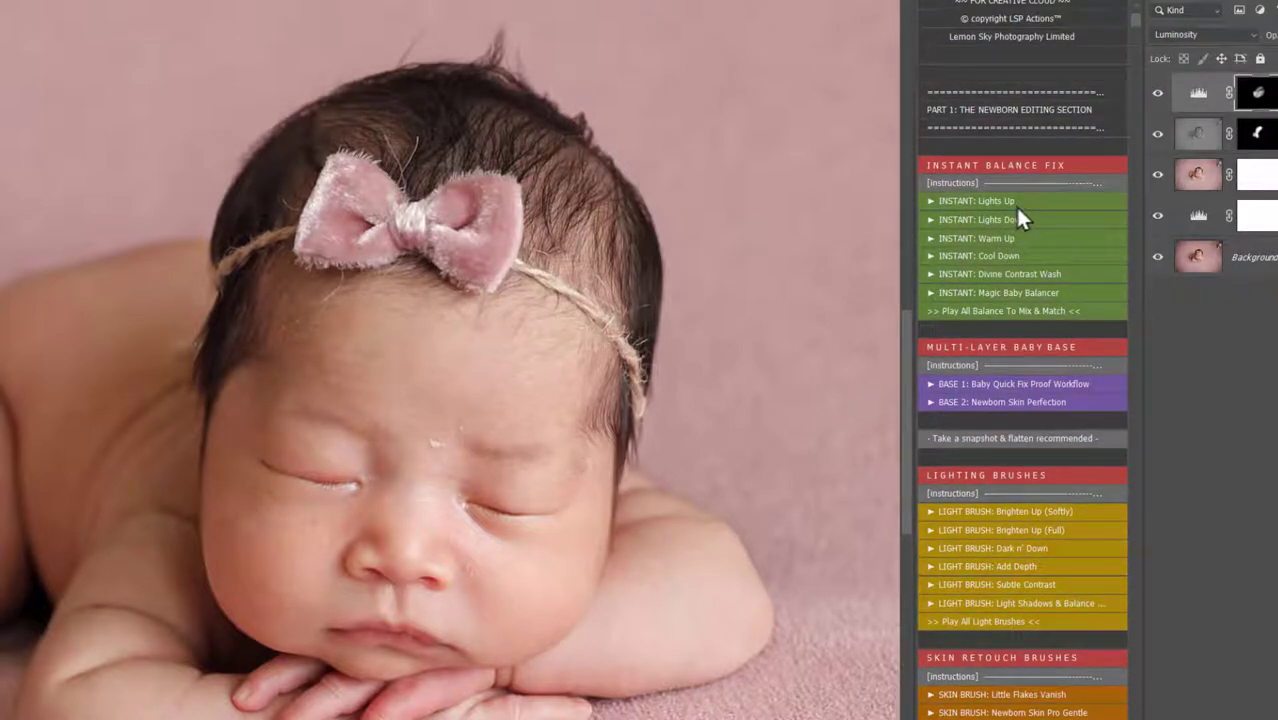
scroll(1027, 272, up, 1)
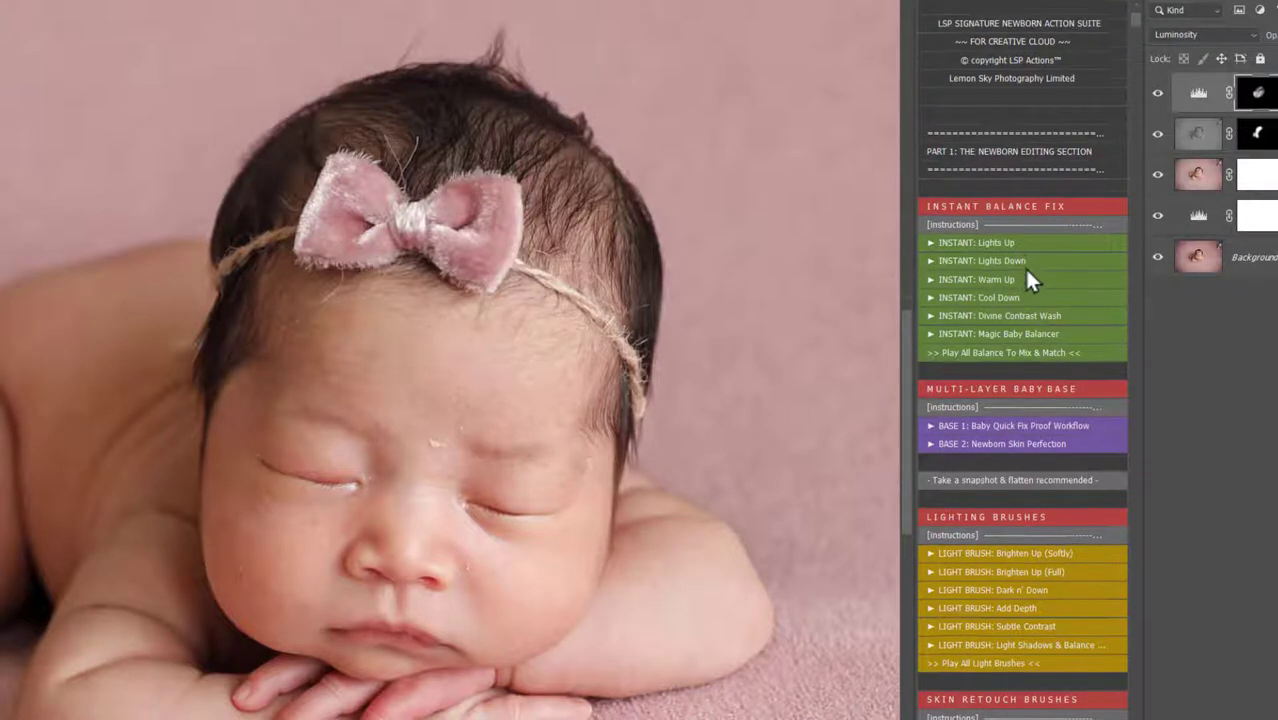
scroll(1027, 272, down, 2)
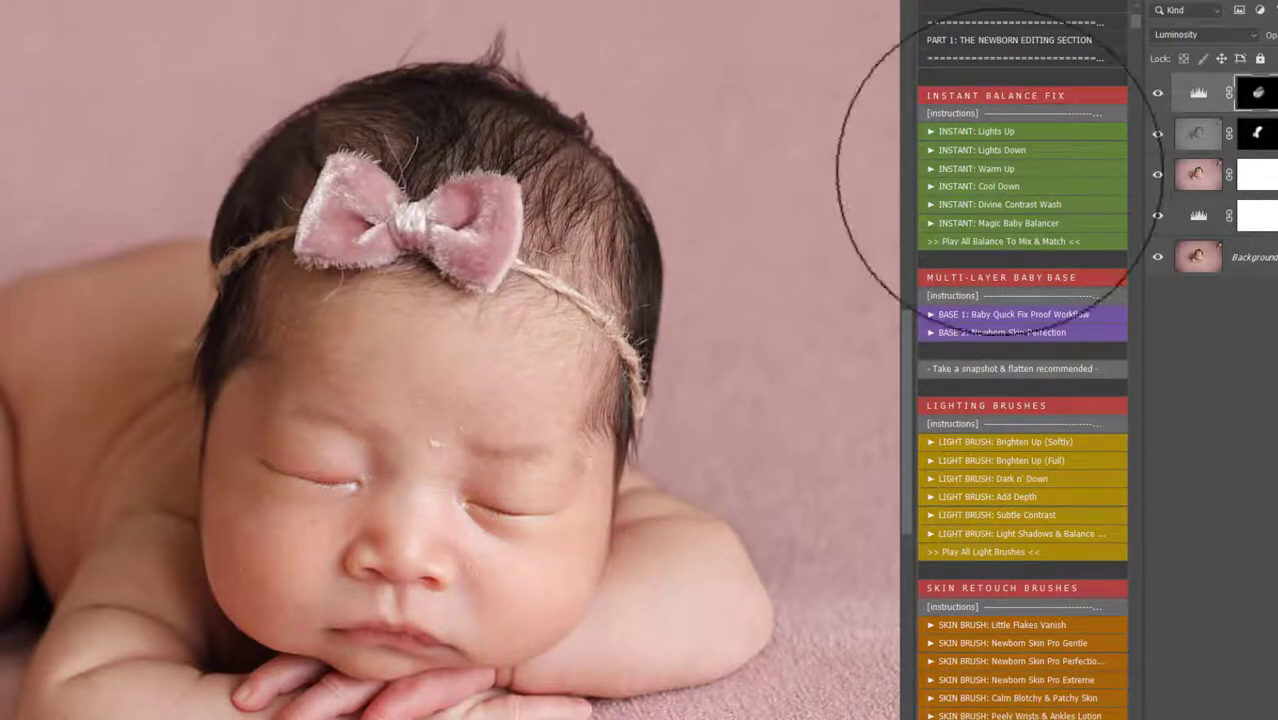
scroll(528, 371, down, 2)
scroll(590, 375, up, 2)
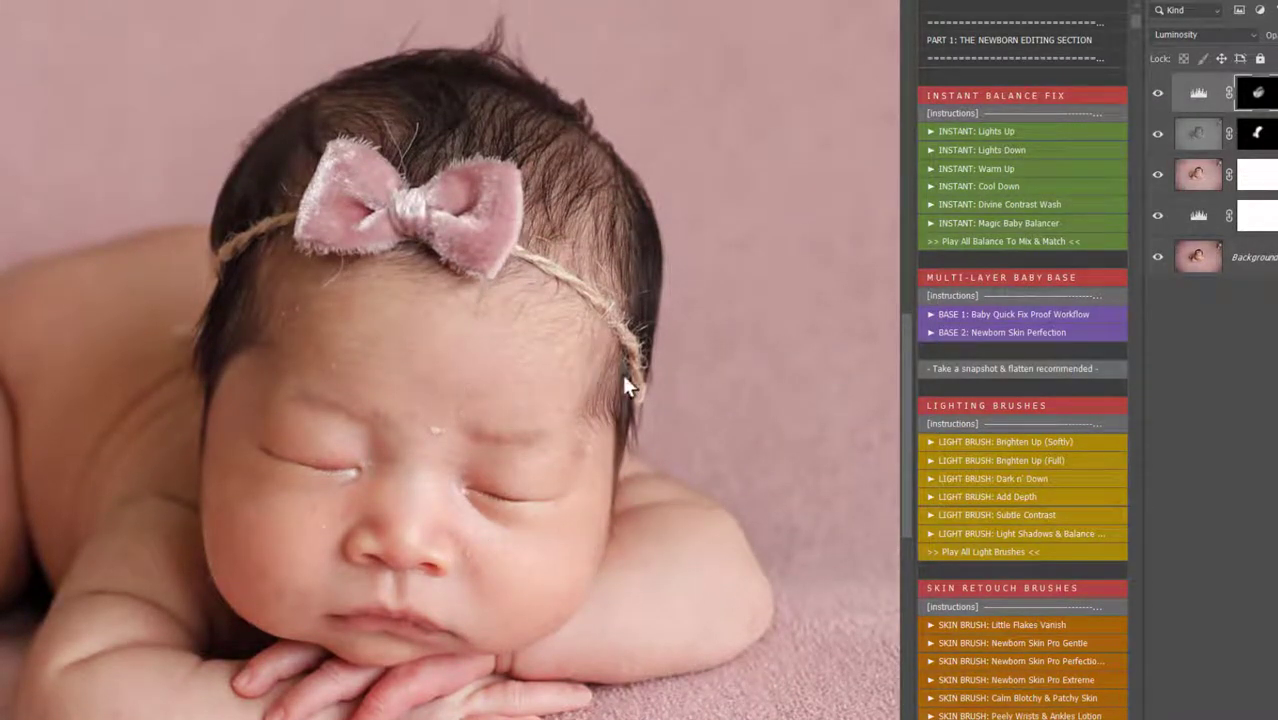
scroll(936, 364, down, 1)
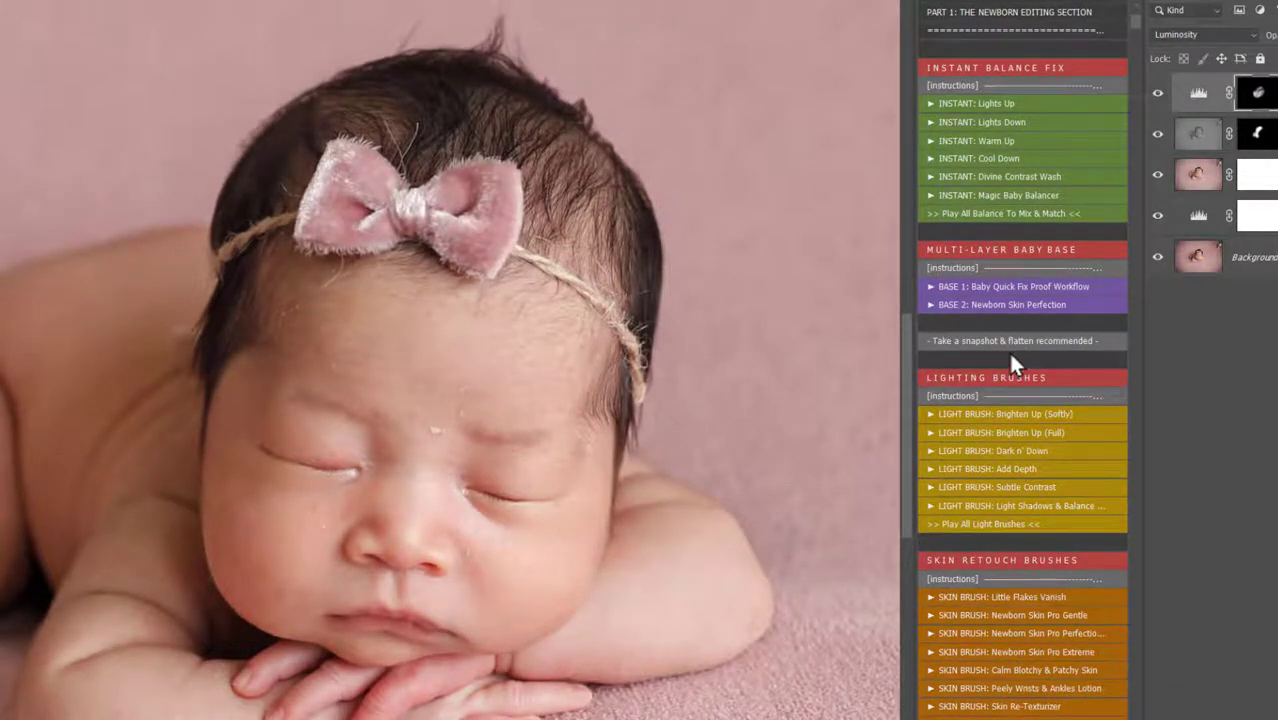
scroll(1010, 360, down, 8)
scroll(1010, 360, down, 2)
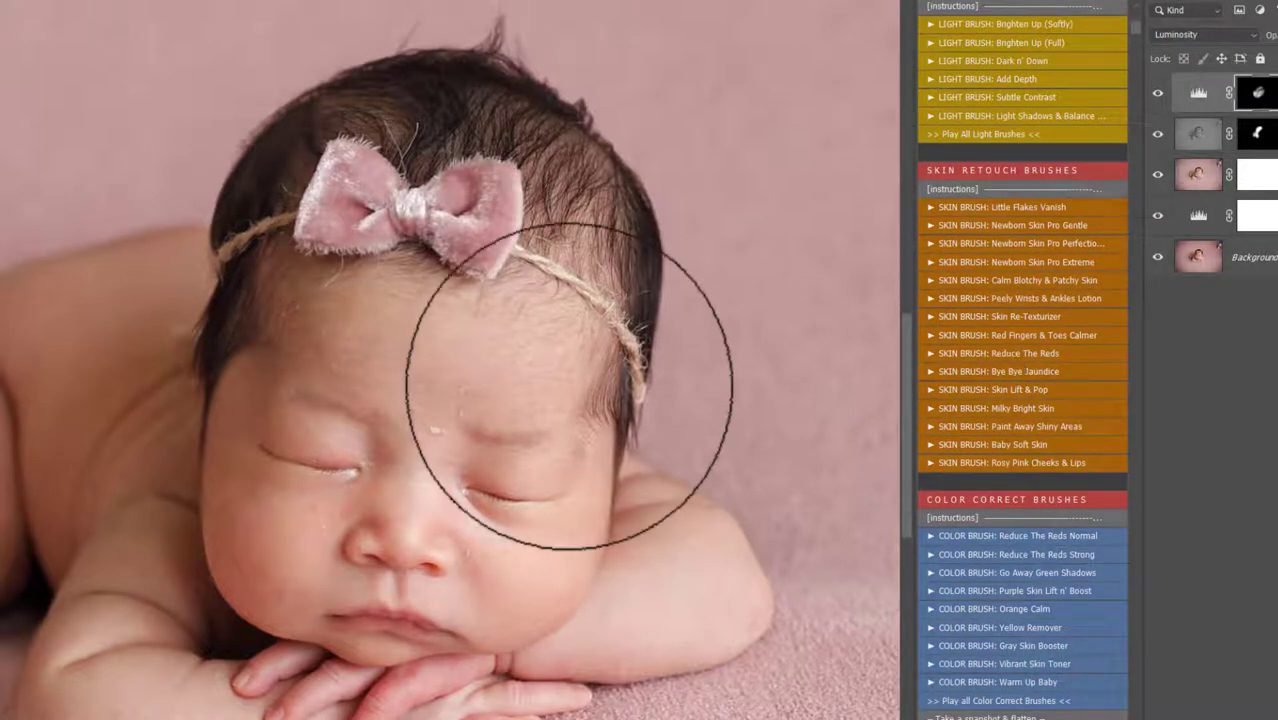
- Reduce the soft round brush to 322 px and run the SKIN BRUSH: Newborn Skin Pro Perfection action
key(z)
drag(399, 434, 428, 453)
key(b)
right_click(763, 392)
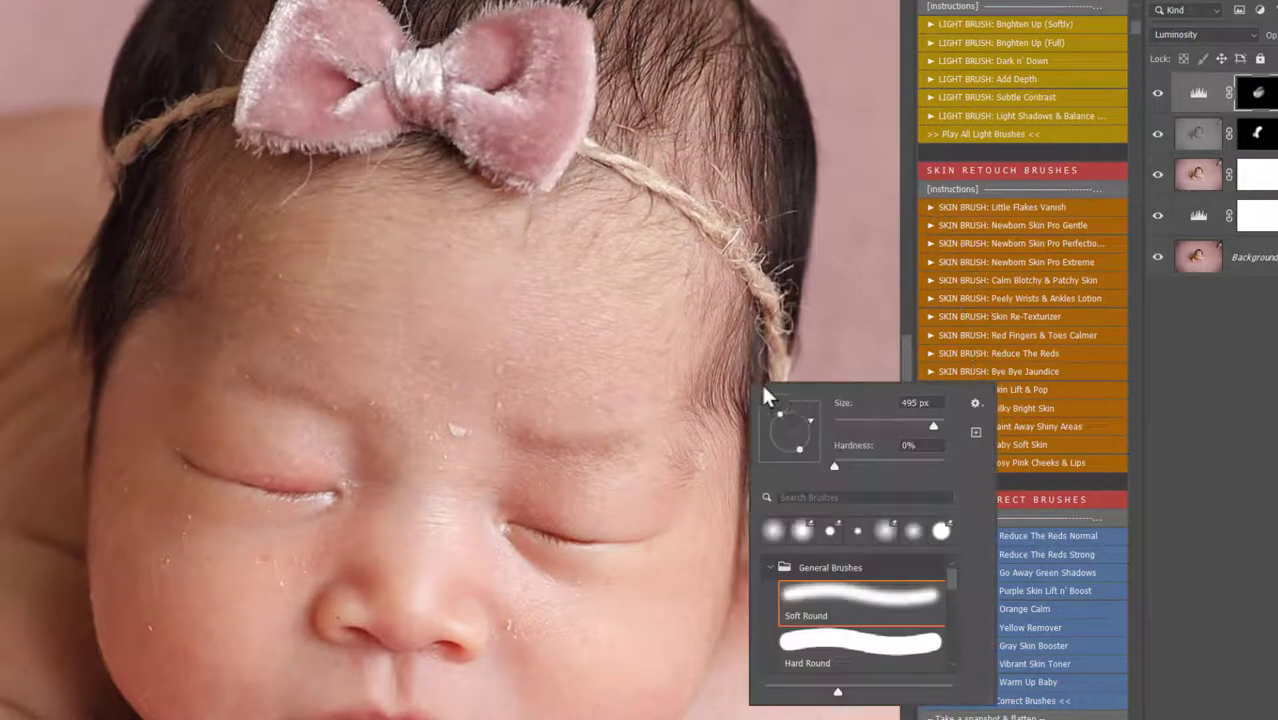
click(923, 426)
click(1263, 92)
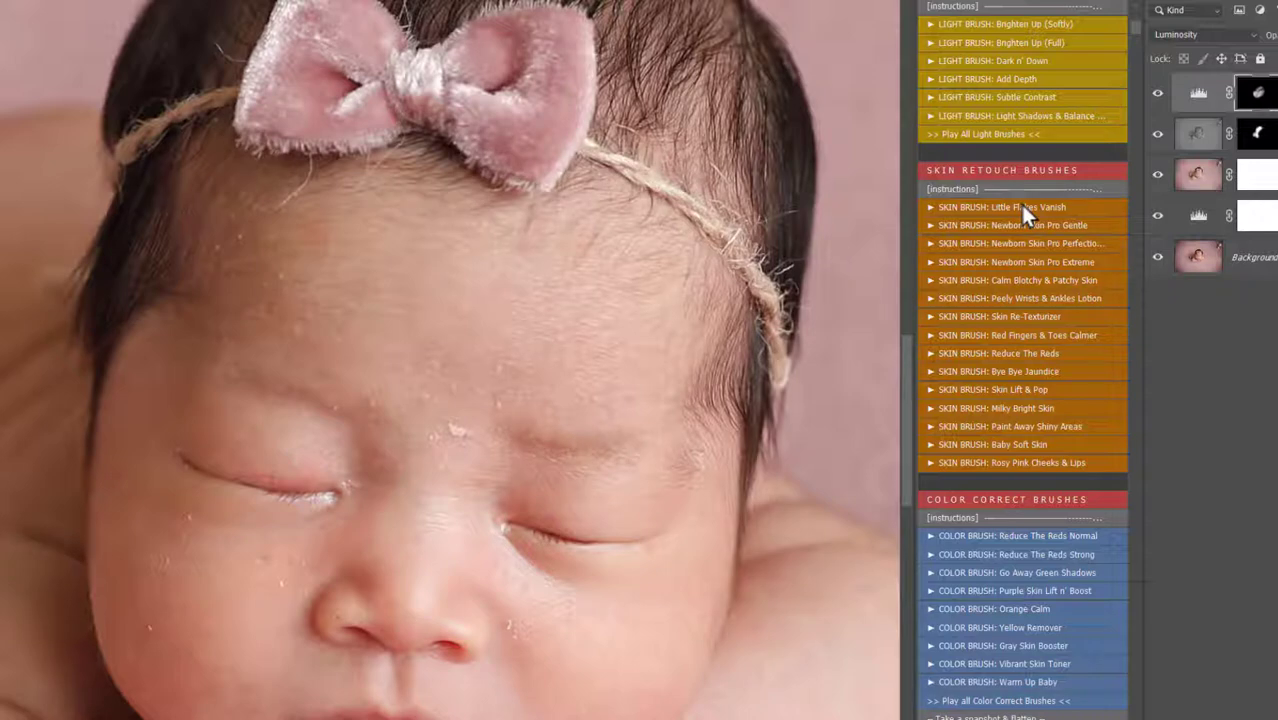
click(1005, 246)
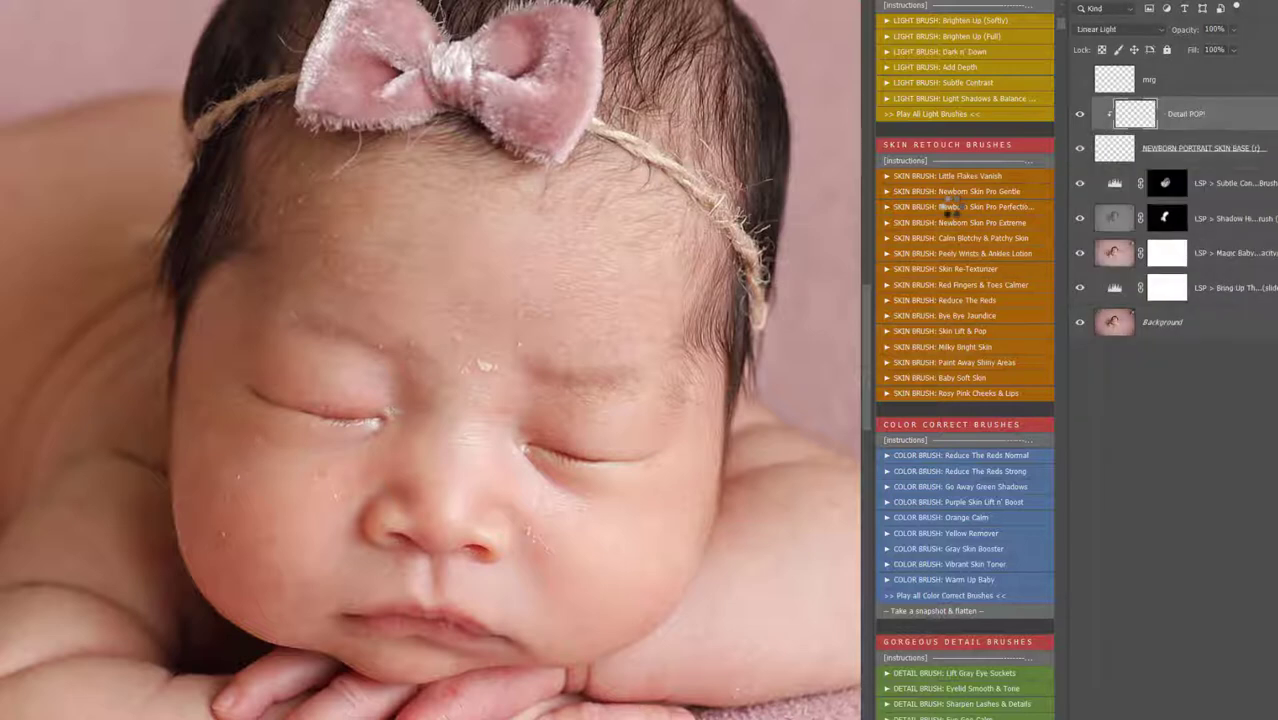
- Shrink the brush and paint the skin smoothing over the flaky areas of the baby's forehead, nose and cheeks
right_click(553, 291)
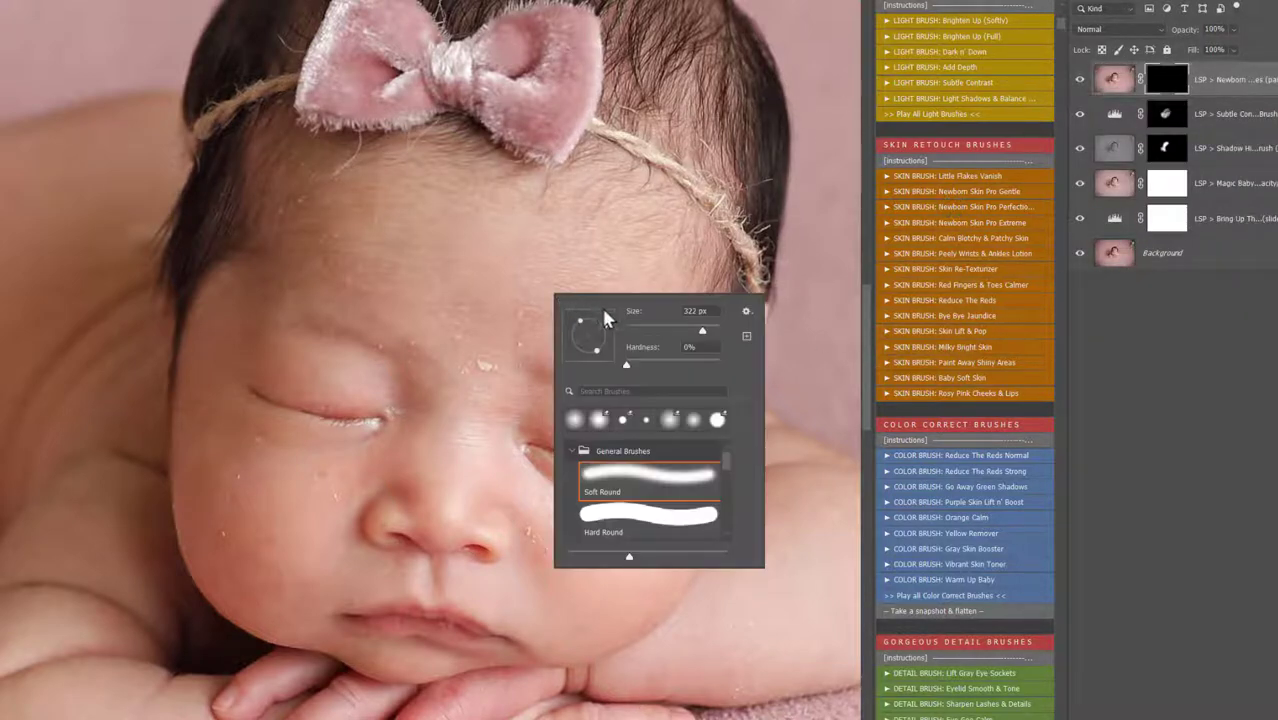
click(689, 330)
drag(483, 362, 469, 394)
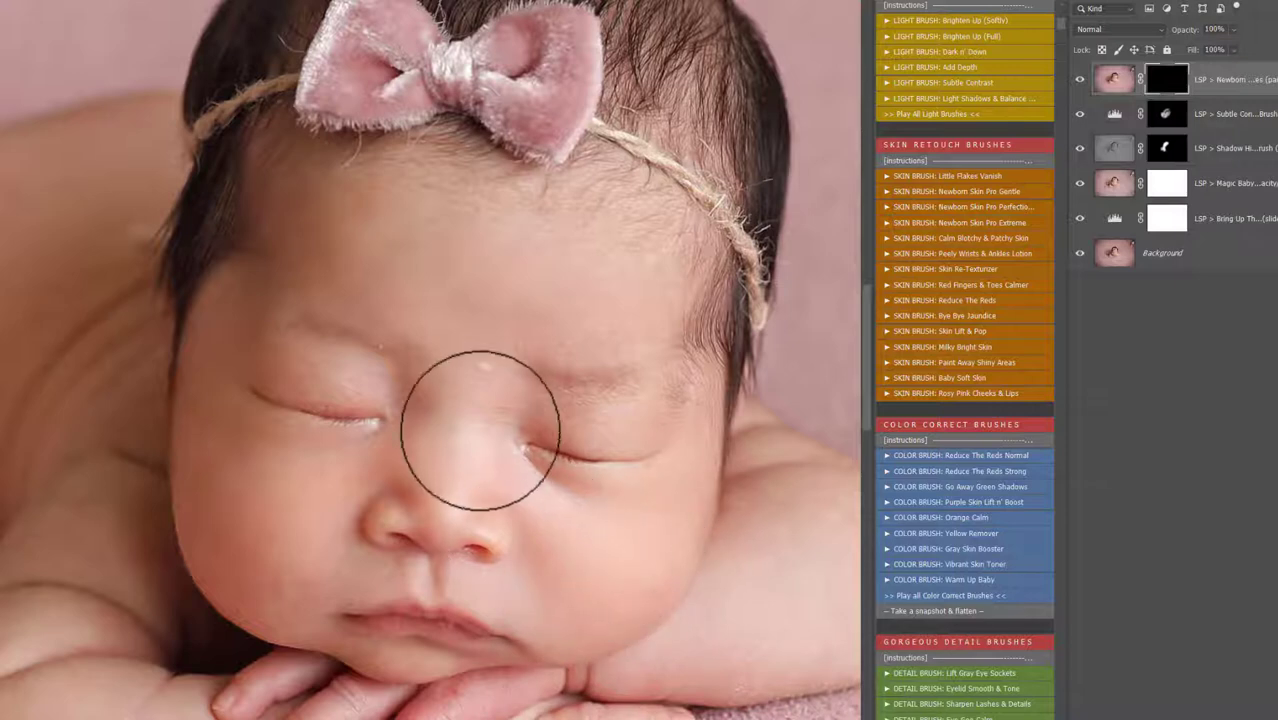
- Set the brush to 88 px and paint the smoothing over the finer areas of the face around the eyes and nose
right_click(520, 428)
drag(650, 469, 639, 469)
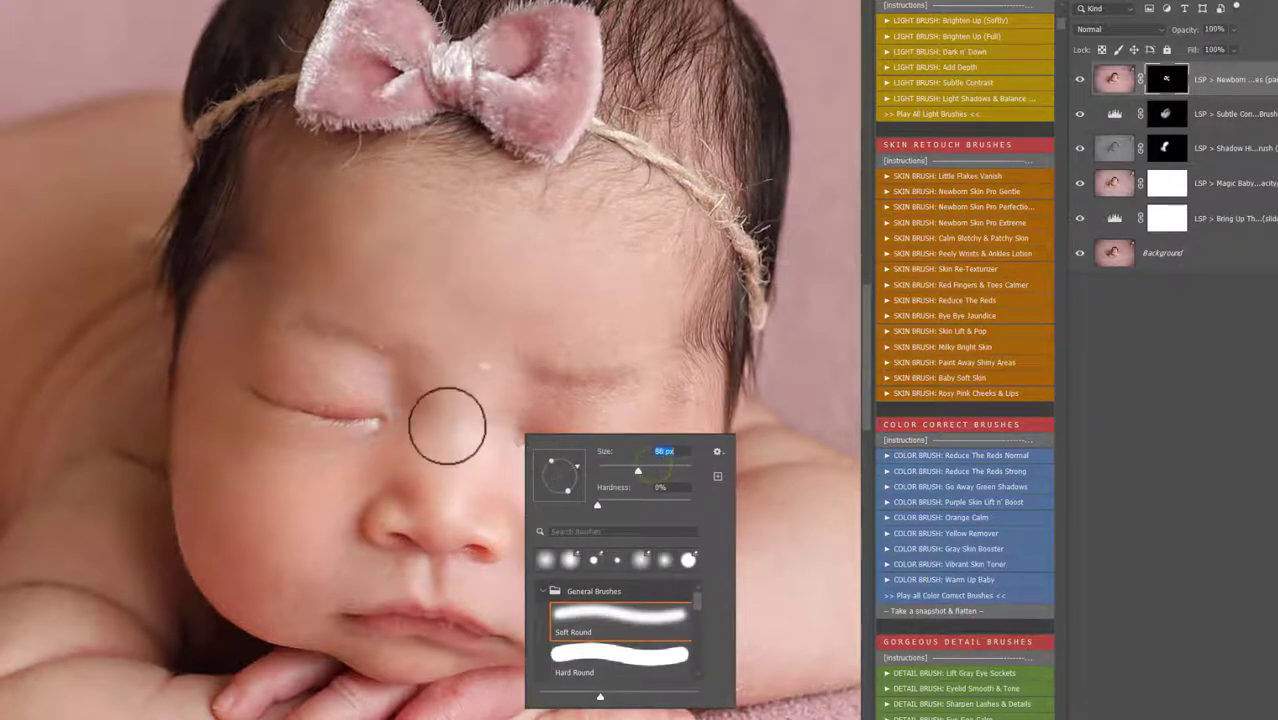
key(Return)
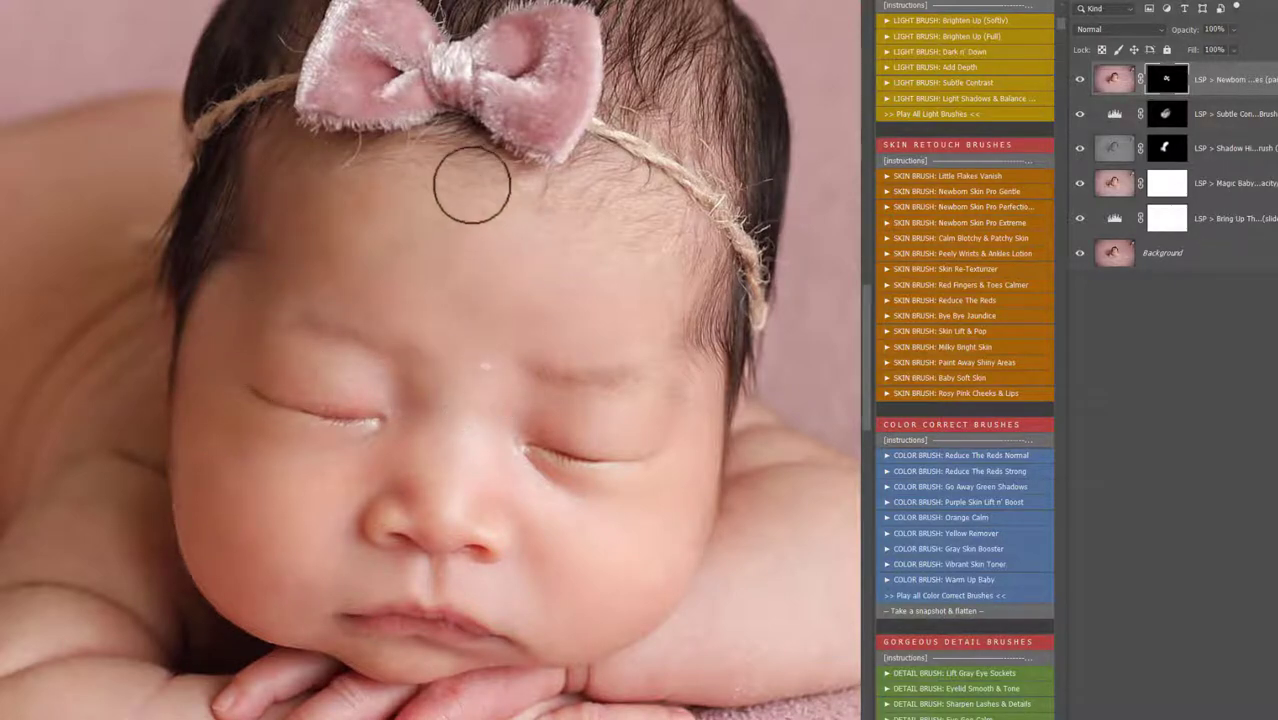
- Reduce the brush further and smooth the skin around the baby's lips and the inner corner of the eye
right_click(453, 488)
key(Return)
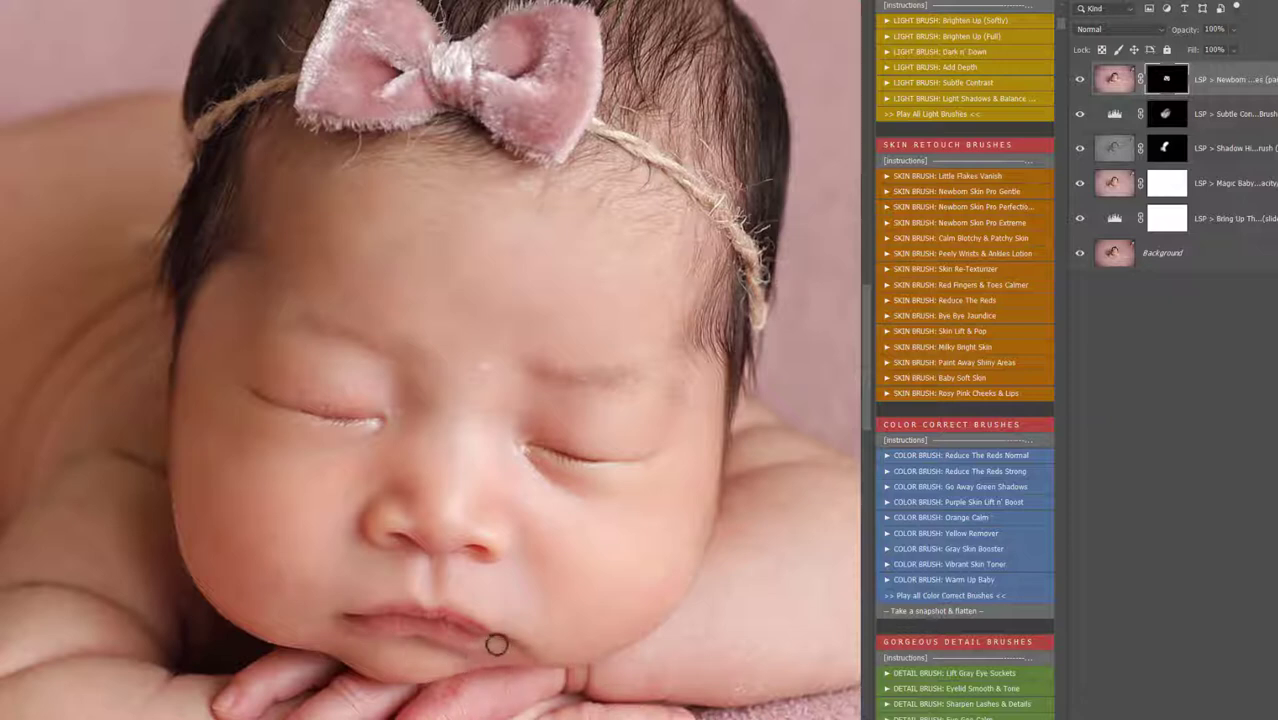
drag(494, 645, 519, 445)
- Set the brush to 81 px and paint the smoothing over the arm beside the baby's cheek
right_click(521, 455)
click(634, 481)
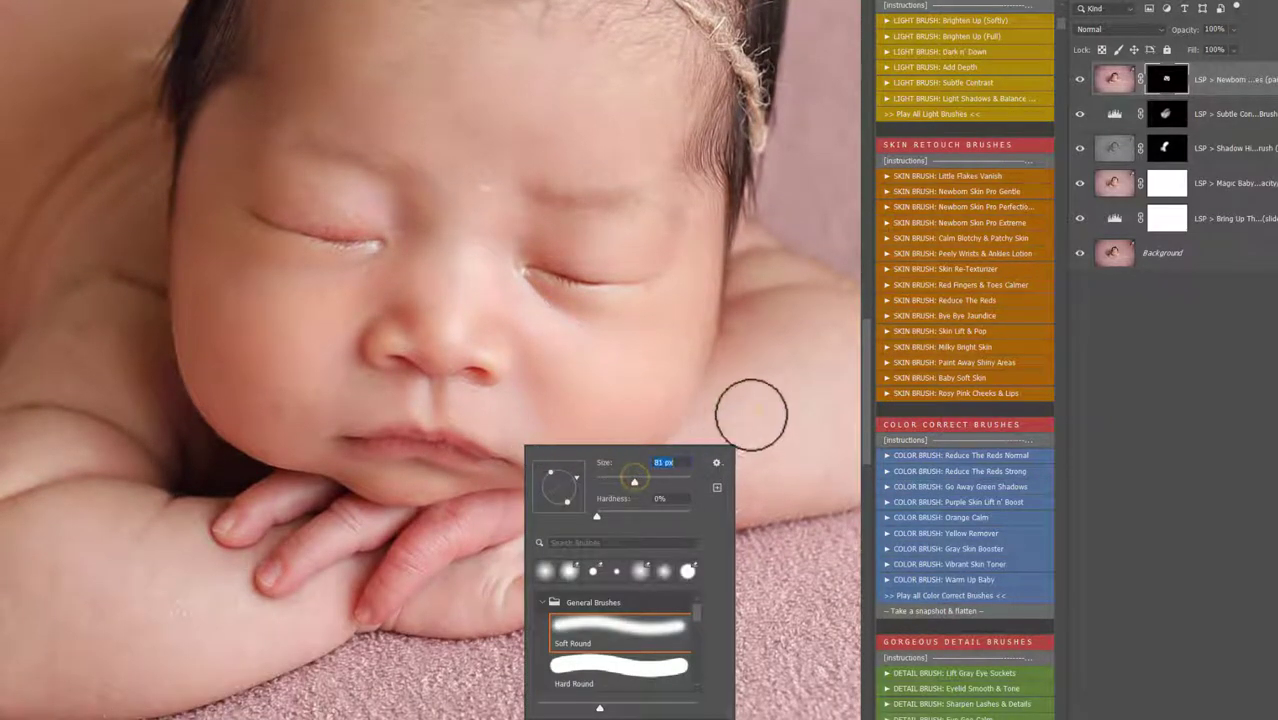
mouse_move(750, 414)
mouse_down()
mouse_move(756, 473)
mouse_move(719, 514)
mouse_move(680, 485)
mouse_up()
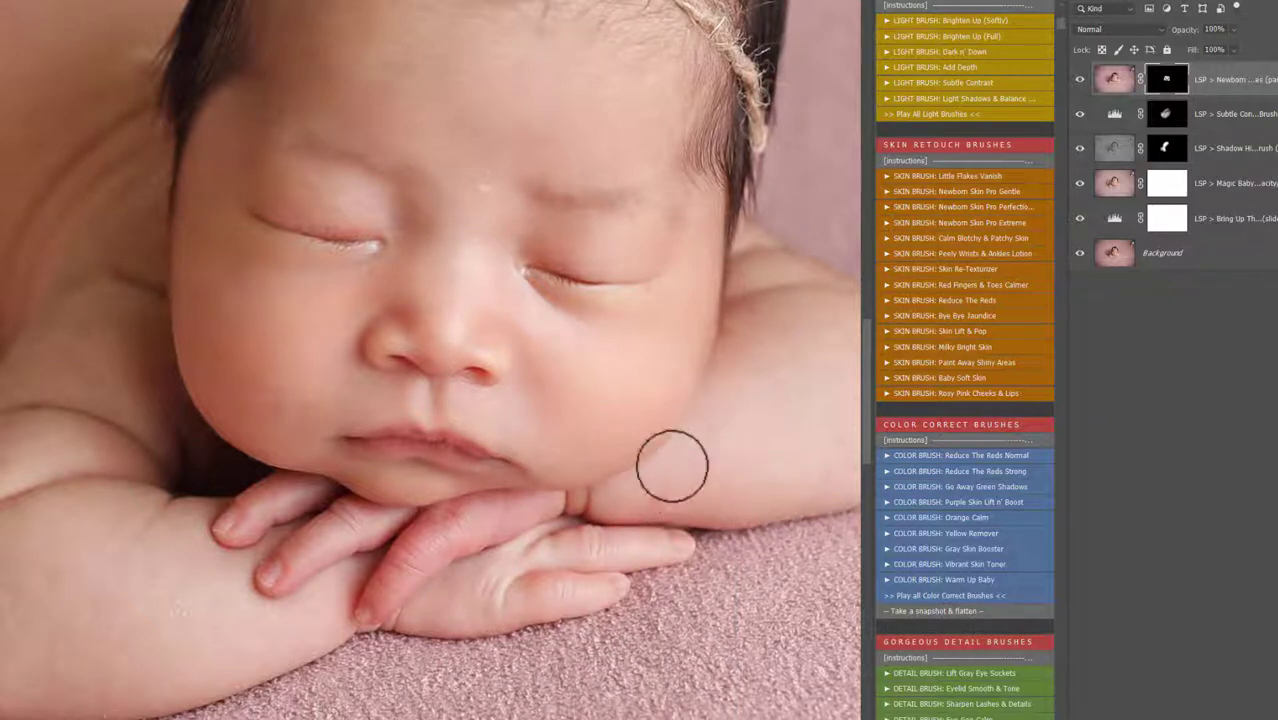
- Enlarge the brush and smooth the skin on the front forearm and the arm behind the cheek
right_click(204, 596)
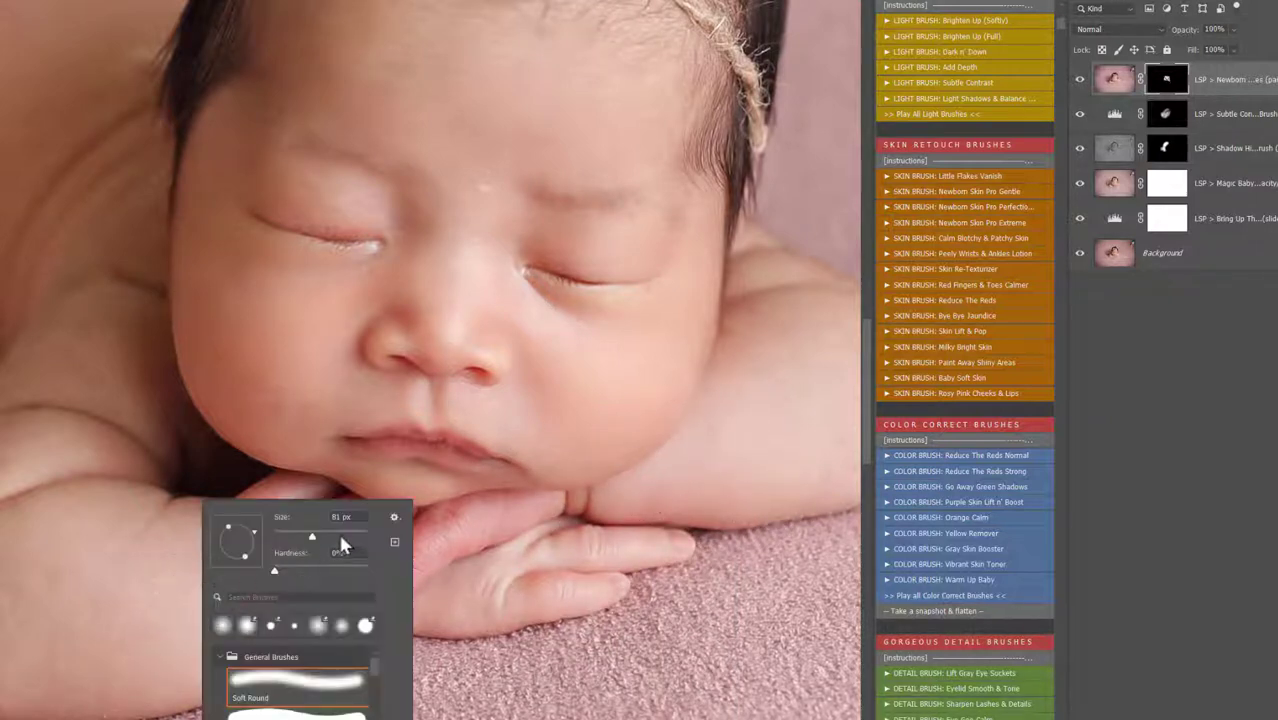
key(Return)
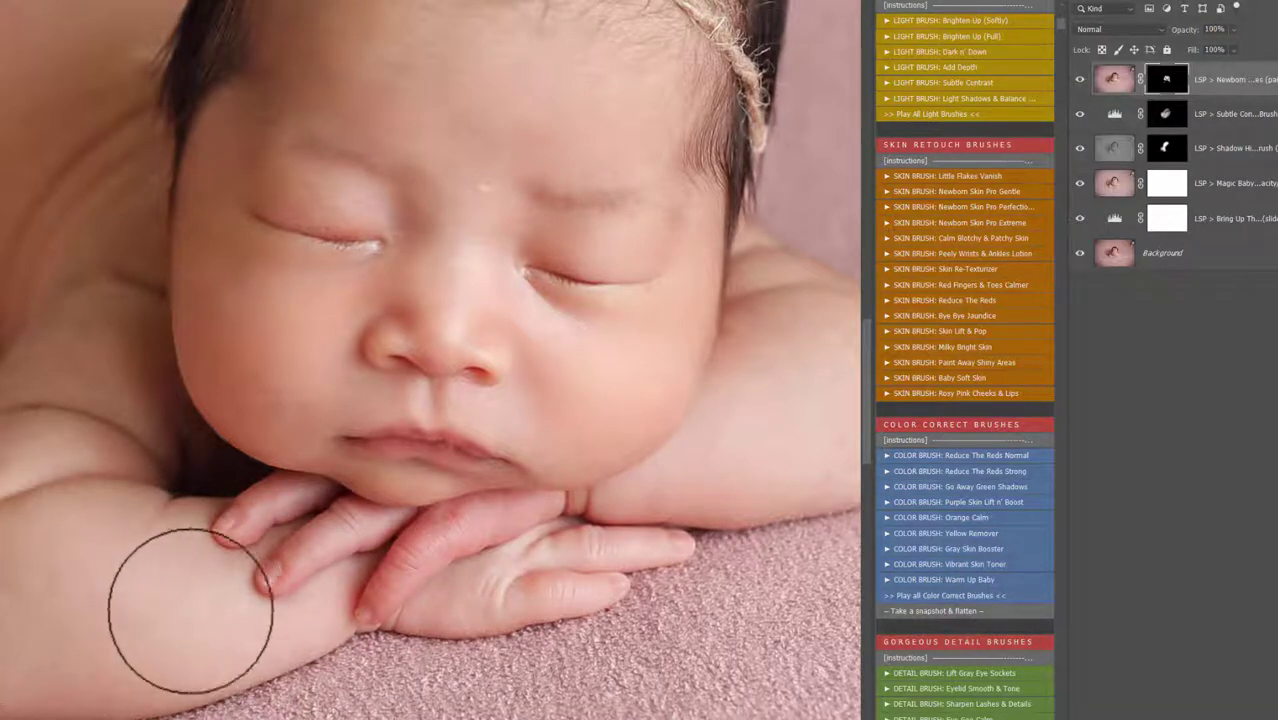
drag(426, 497, 308, 536)
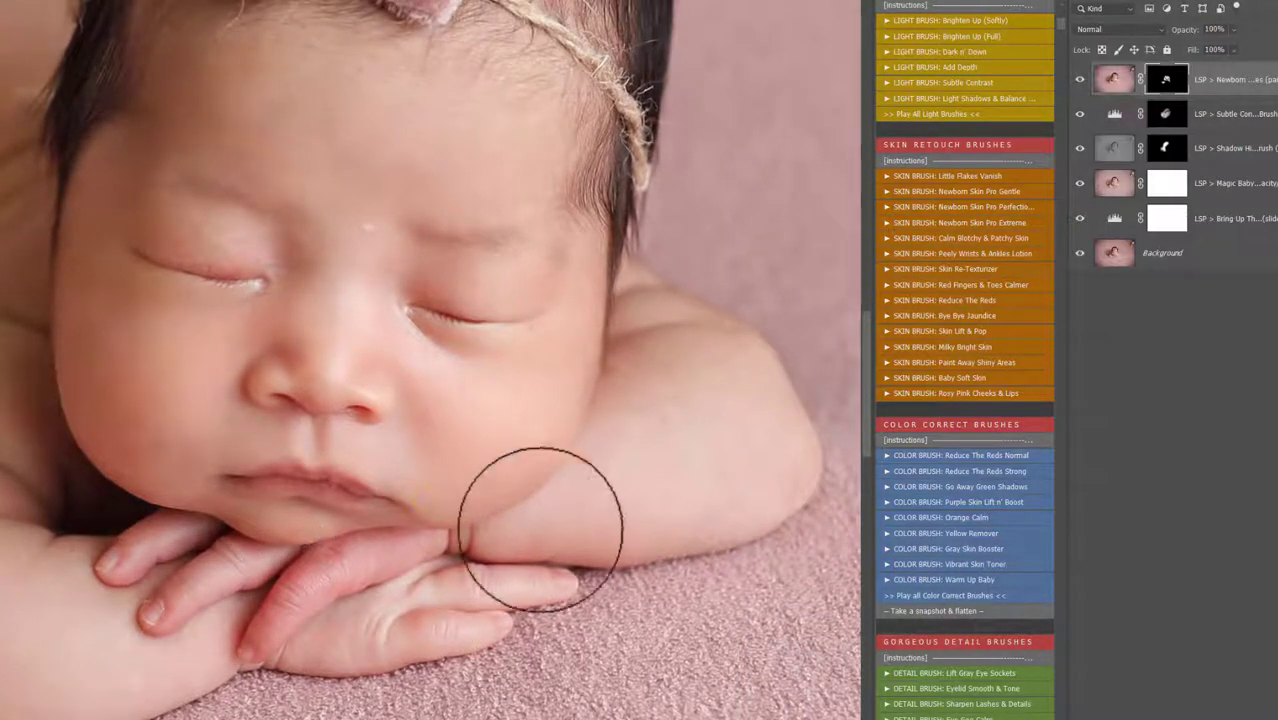
mouse_move(684, 500)
mouse_down()
mouse_move(762, 444)
mouse_move(689, 377)
mouse_move(649, 449)
mouse_up()
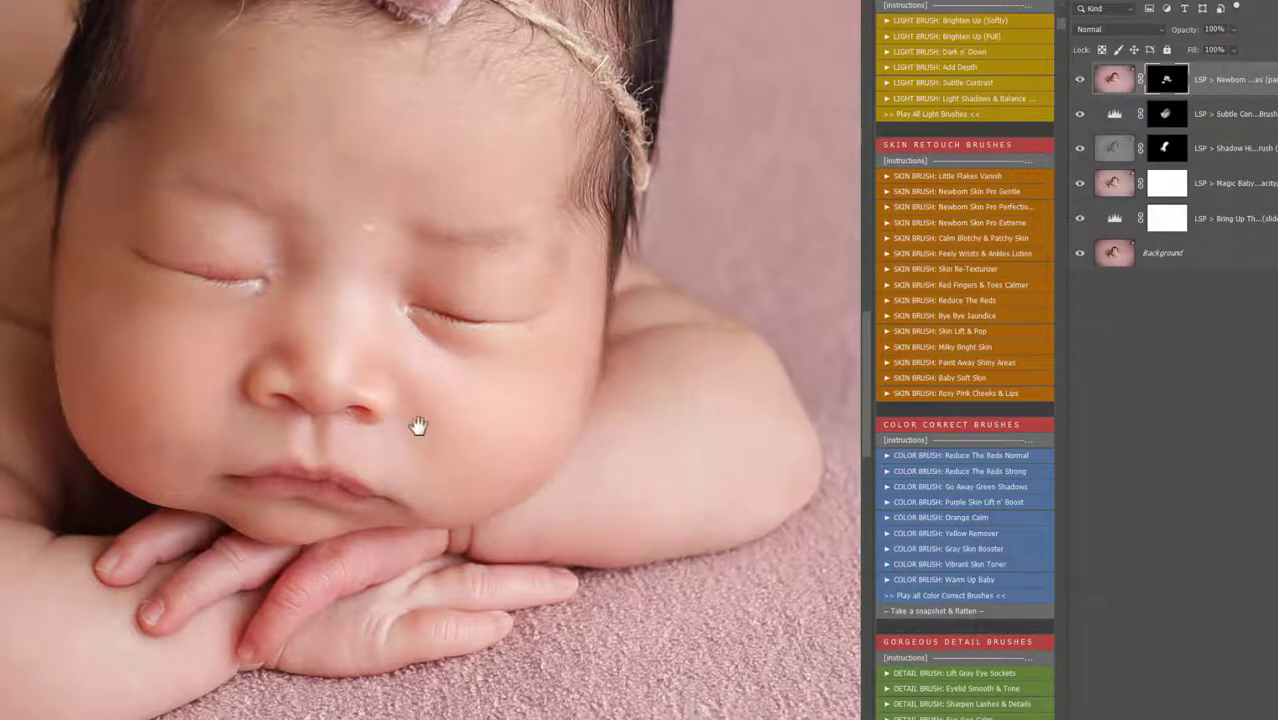
- Set the brush to 99 px and smooth the skin along the baby's front forearm and upper arm
drag(376, 421, 497, 462)
right_click(494, 428)
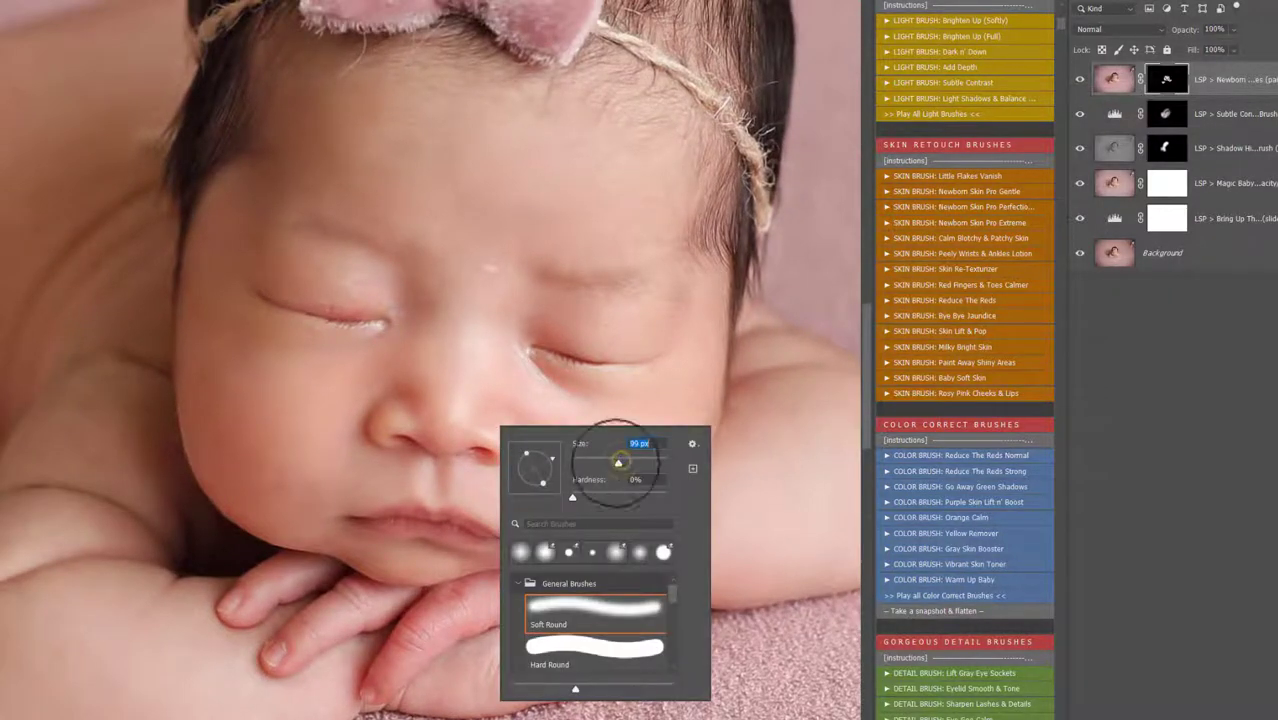
mouse_move(228, 670)
mouse_down()
mouse_move(185, 616)
mouse_move(98, 593)
mouse_up()
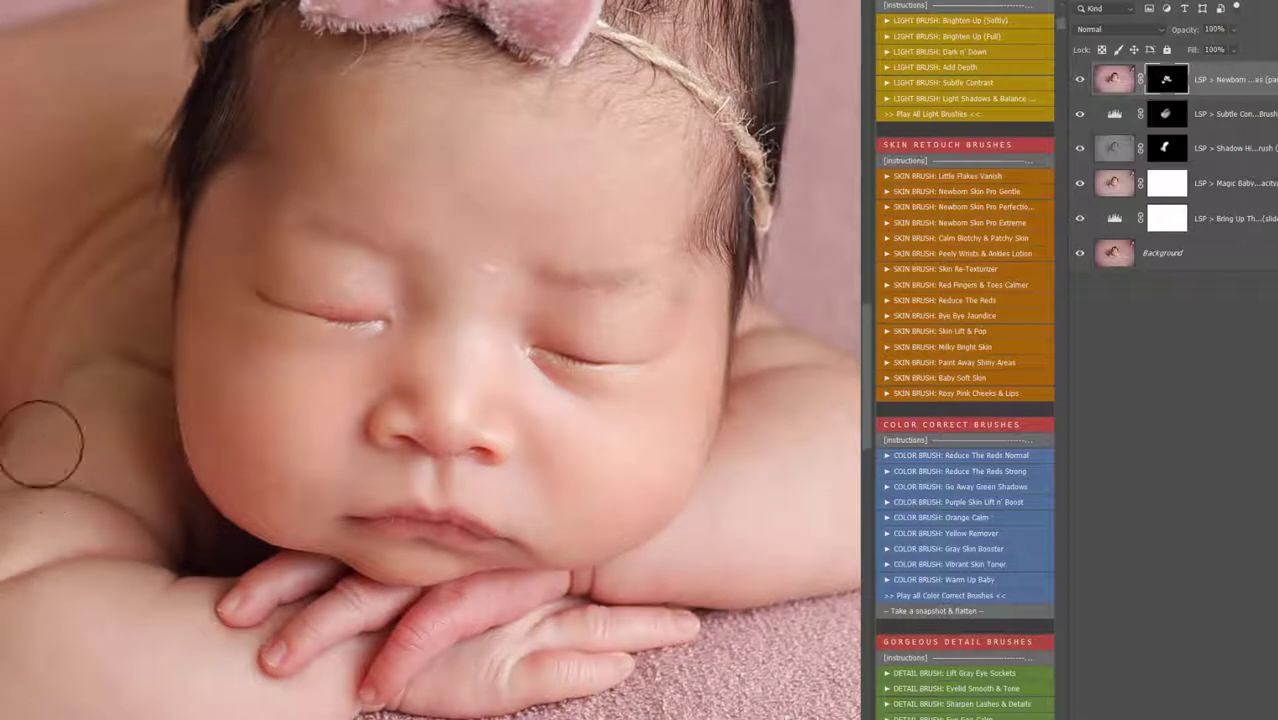
- Set the brush to 47 px and smooth small remaining spots on the face and on the forearm beside the fingertips
right_click(264, 399)
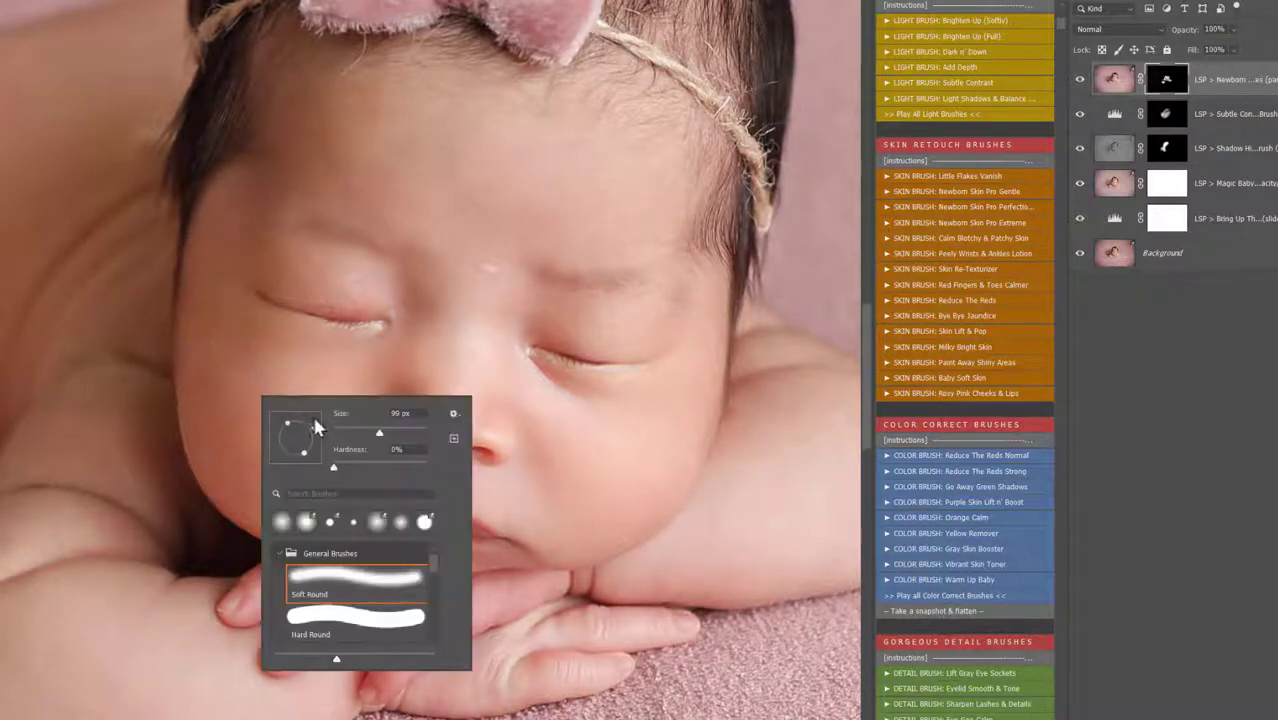
click(273, 333)
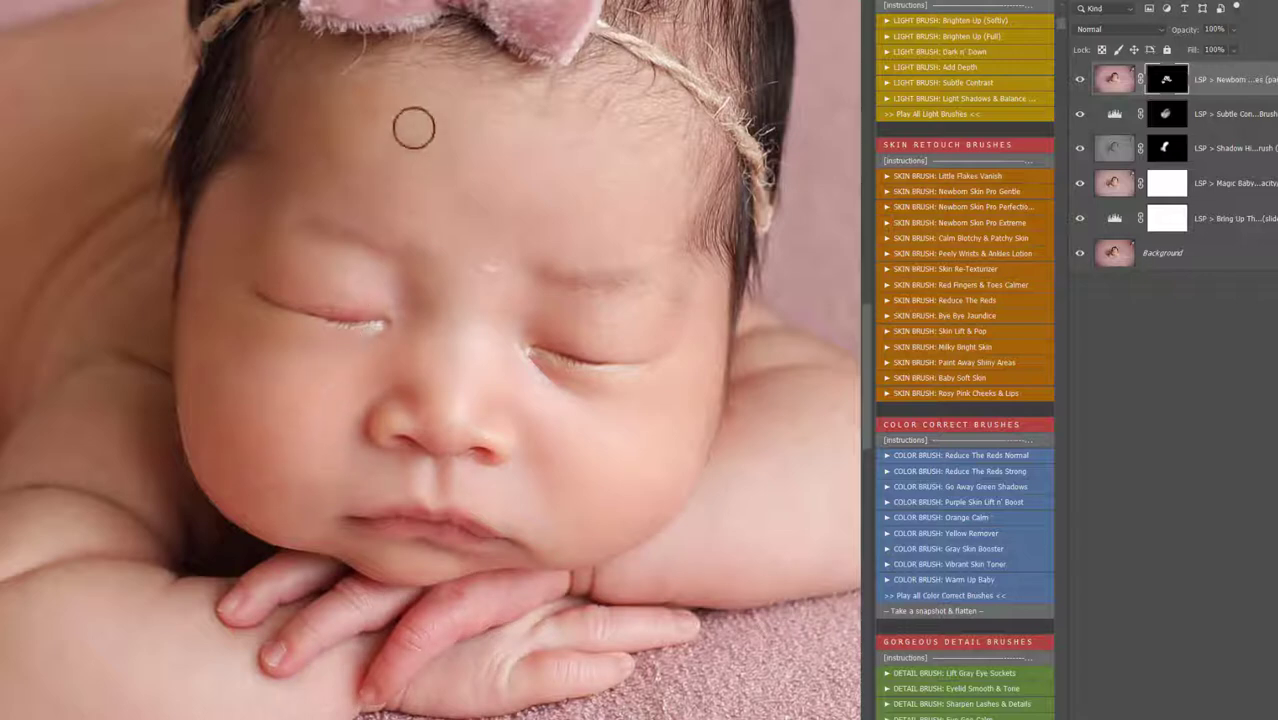
alt+click(445, 316)
drag(489, 315, 461, 343)
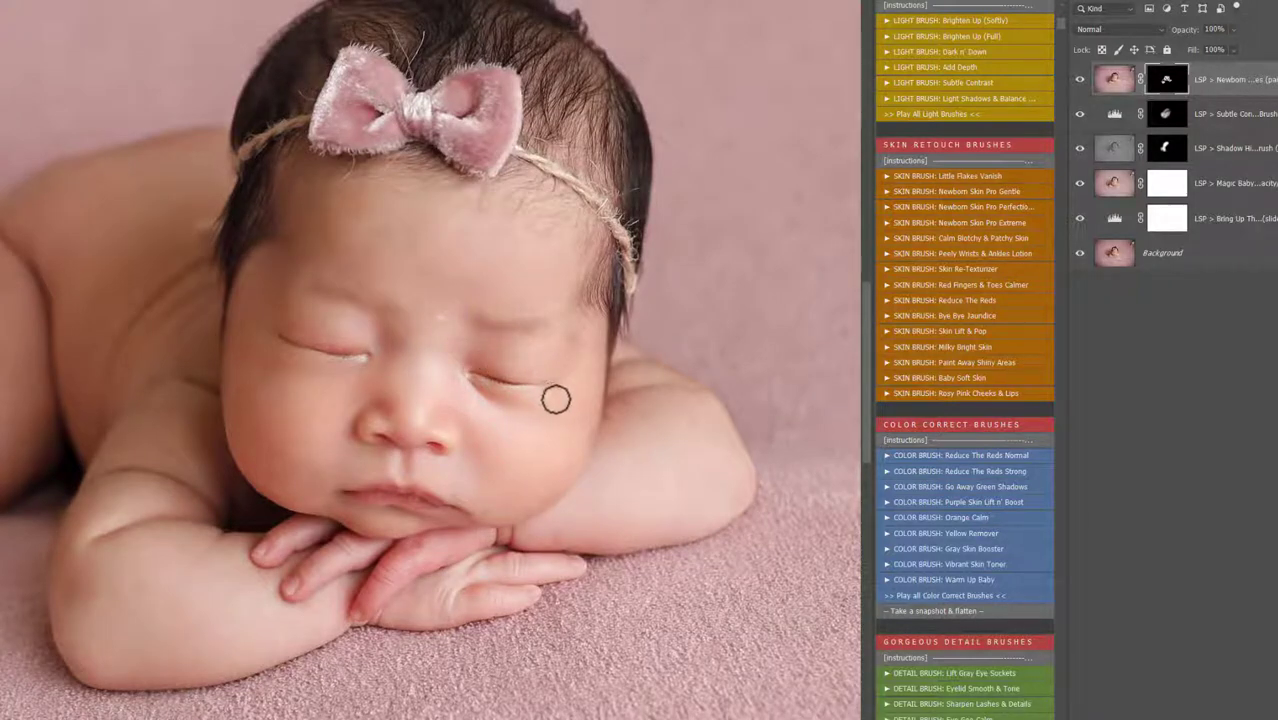
ctrl+click(425, 419)
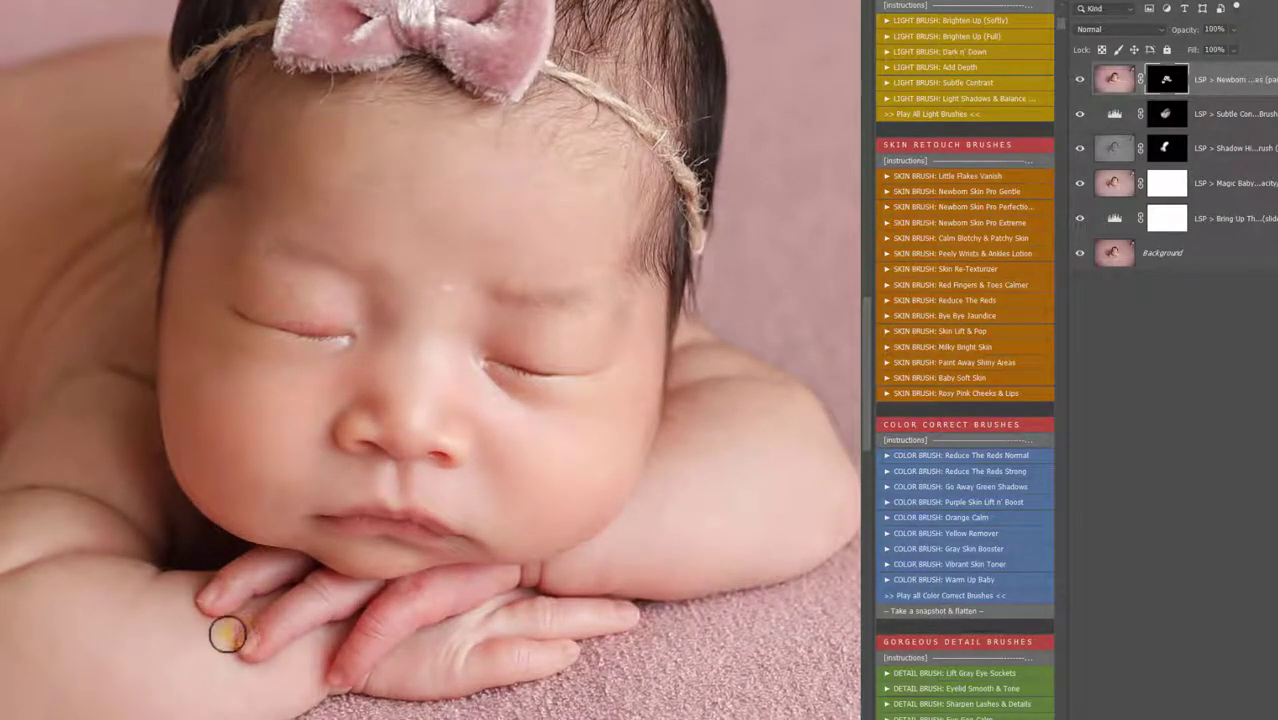
mouse_move(228, 635)
mouse_down()
mouse_move(212, 661)
mouse_move(216, 624)
mouse_up()
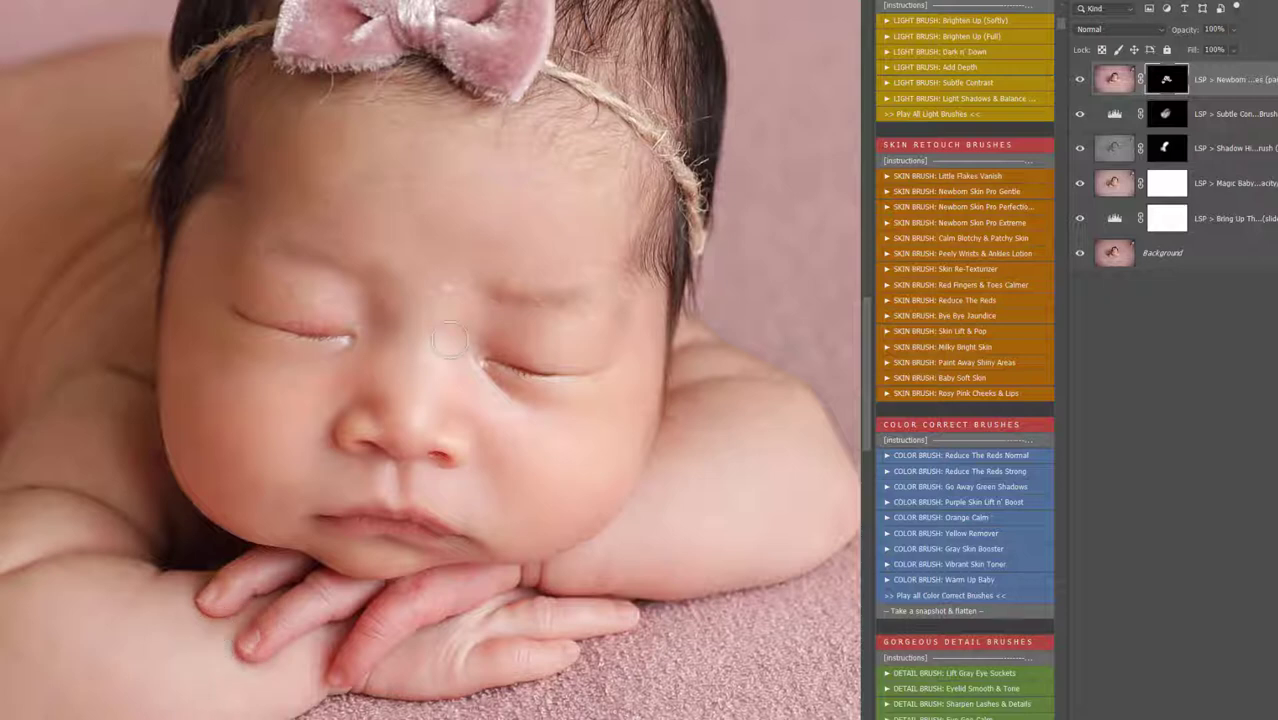
- Compare the skin before and after by hiding and showing the Newborn skin smoothing layer
scroll(450, 340, up, 1)
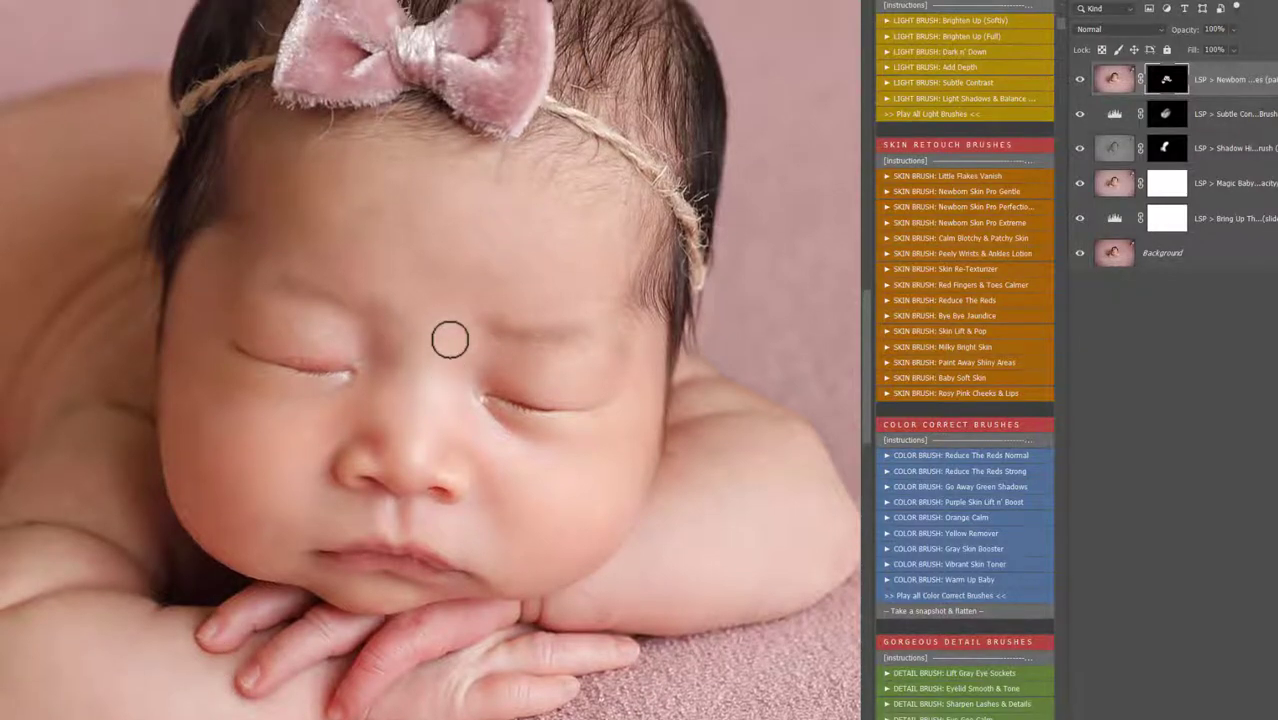
click(1079, 84)
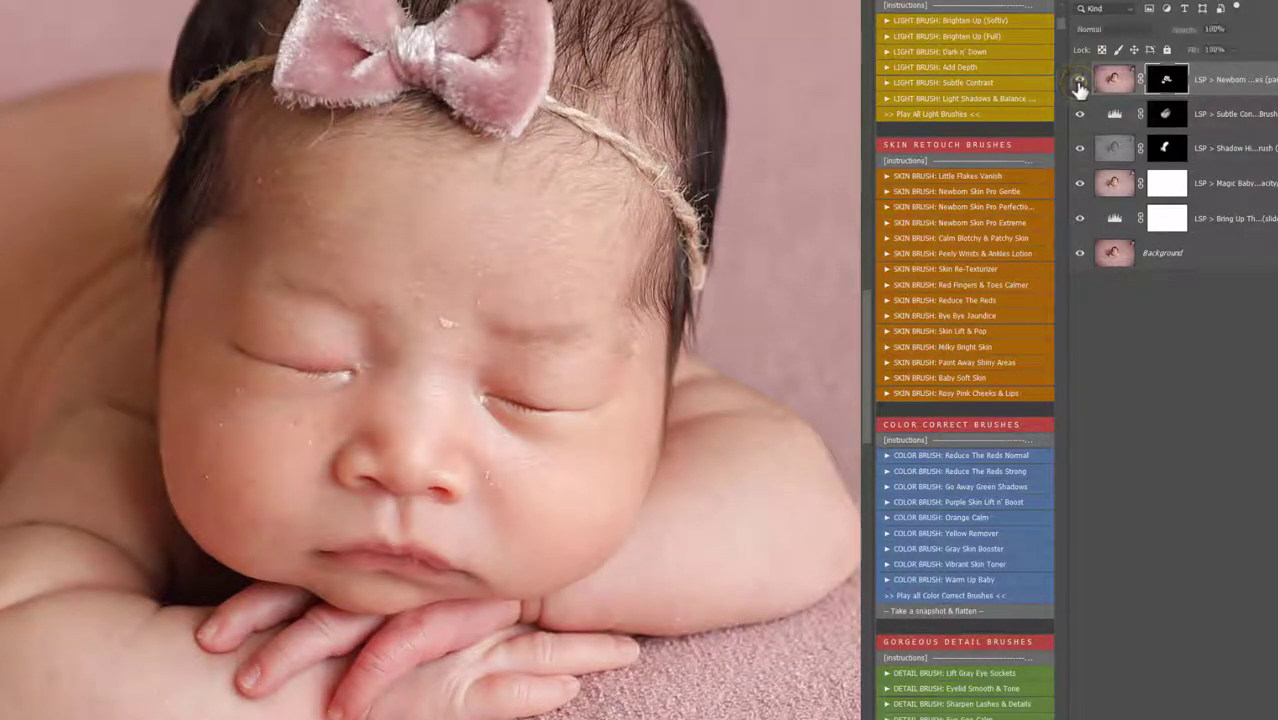
click(1079, 84)
click(1079, 84)
click(1079, 84)
click(1079, 84)
- Run the Skin Re-Texturizer brush action and paint texture back onto the face around the nose with an enlarged brush
alt+click(471, 351)
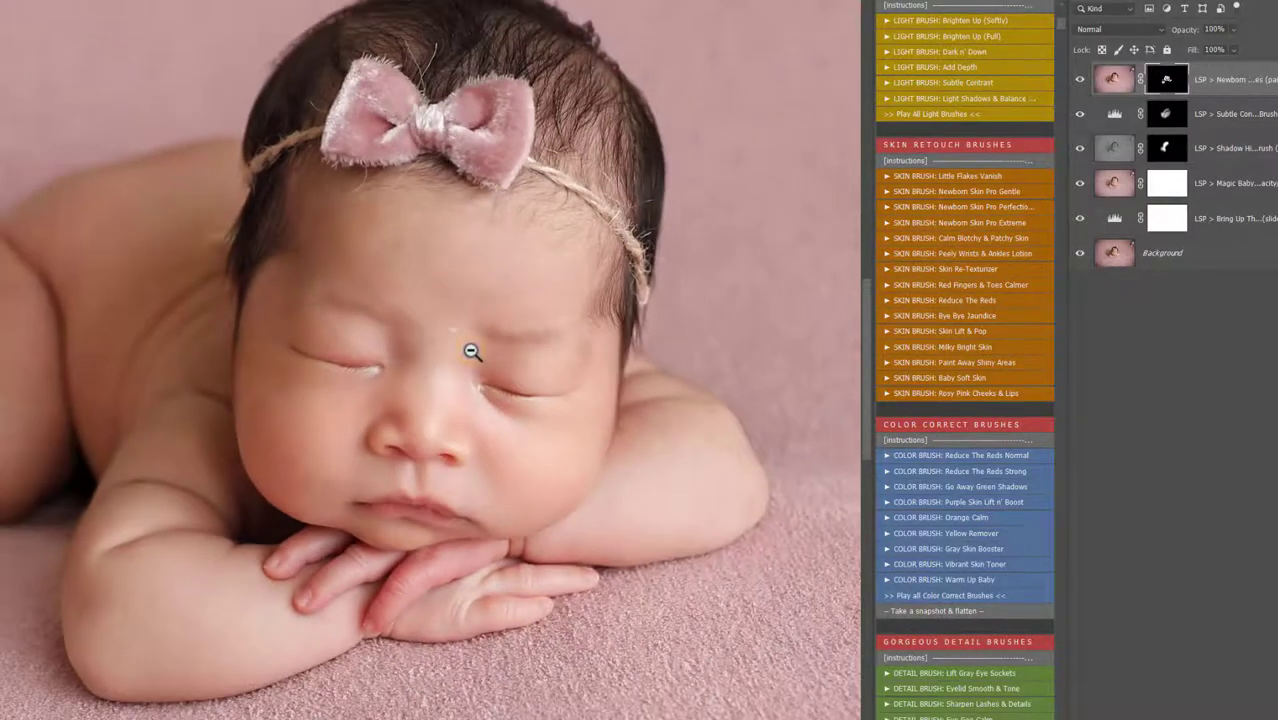
drag(504, 322, 516, 330)
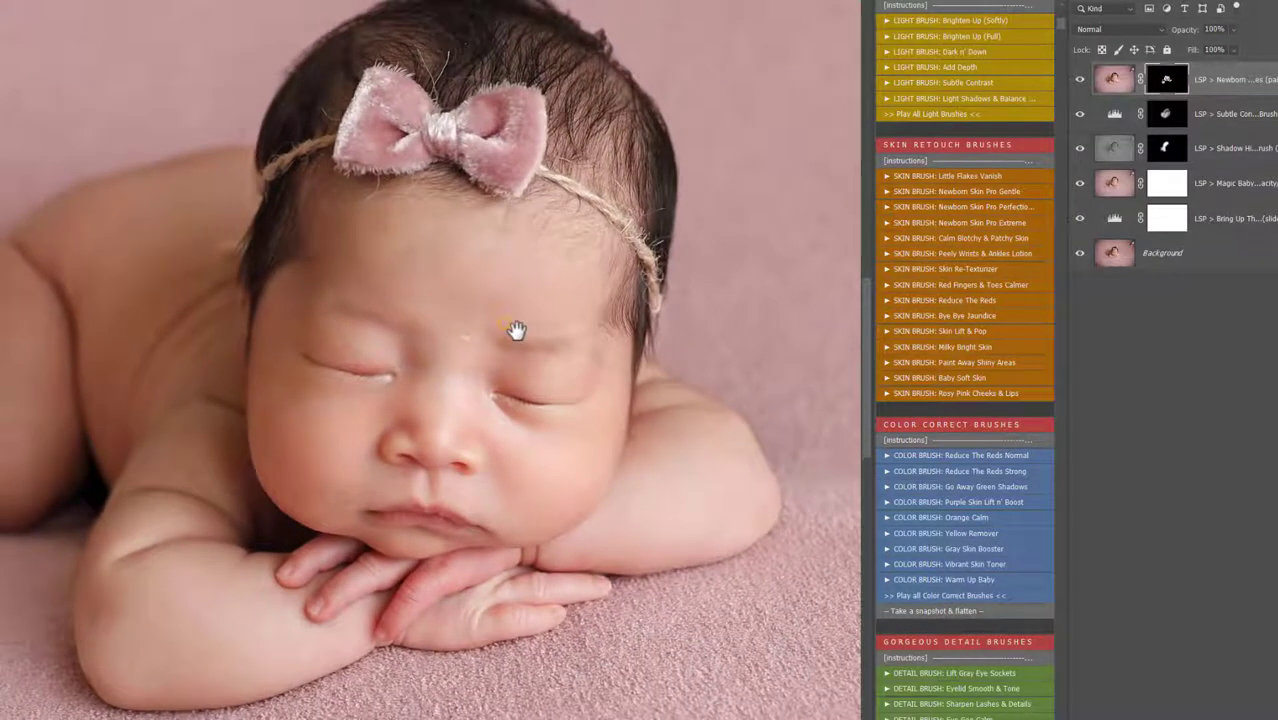
click(937, 270)
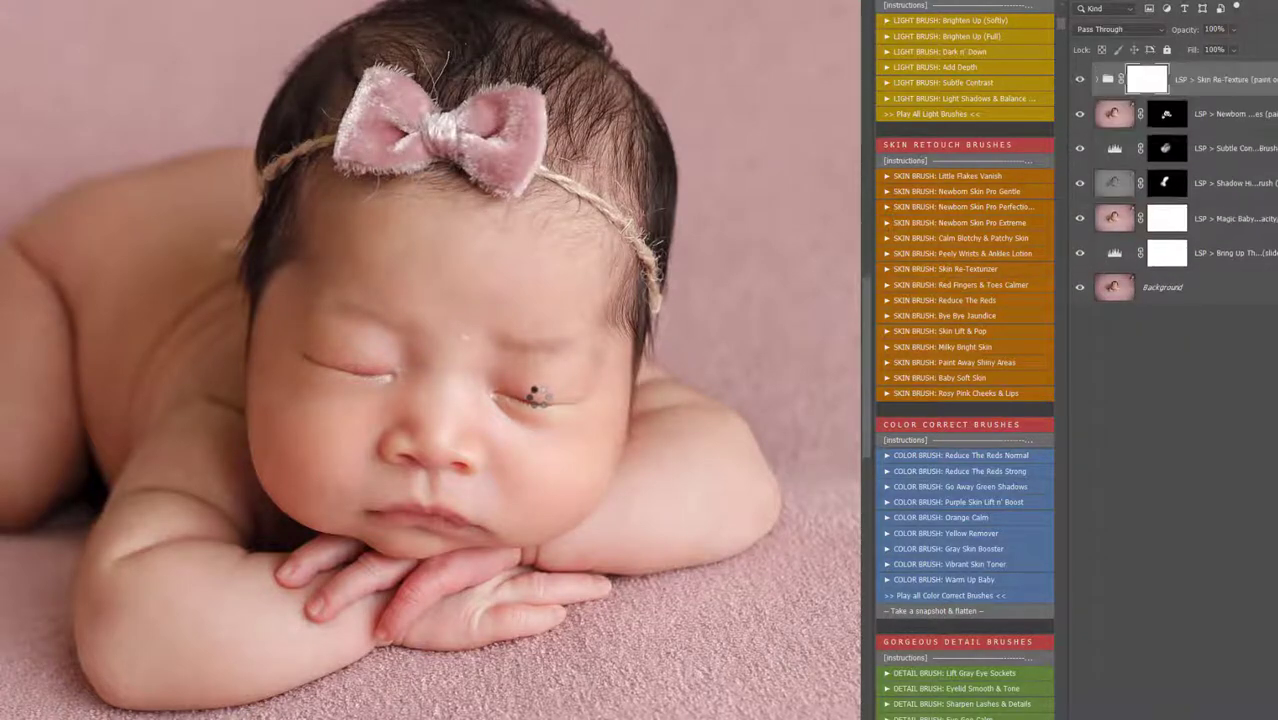
right_click(575, 412)
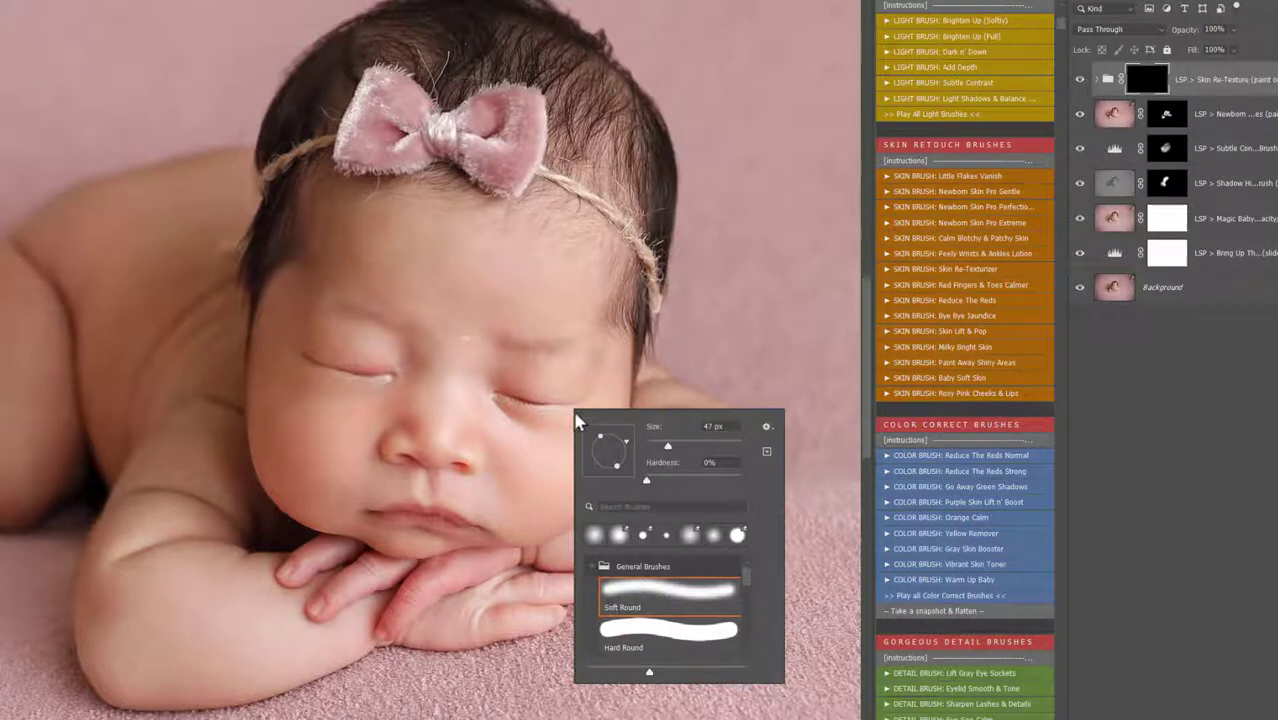
click(723, 445)
key(Return)
click(405, 424)
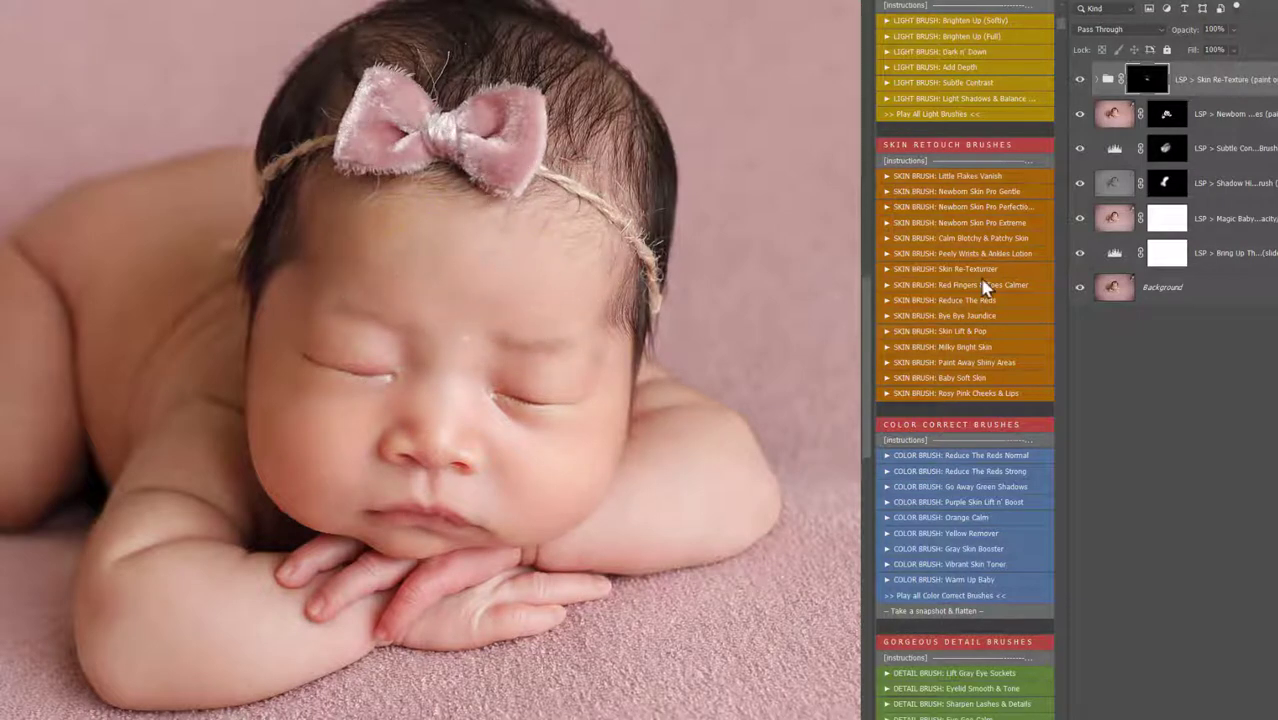
- Run the Baby Soft Skin brush action and paint it over the forehead, cheek and arm behind the cheek with a 199 px brush
scroll(983, 287, down, 2)
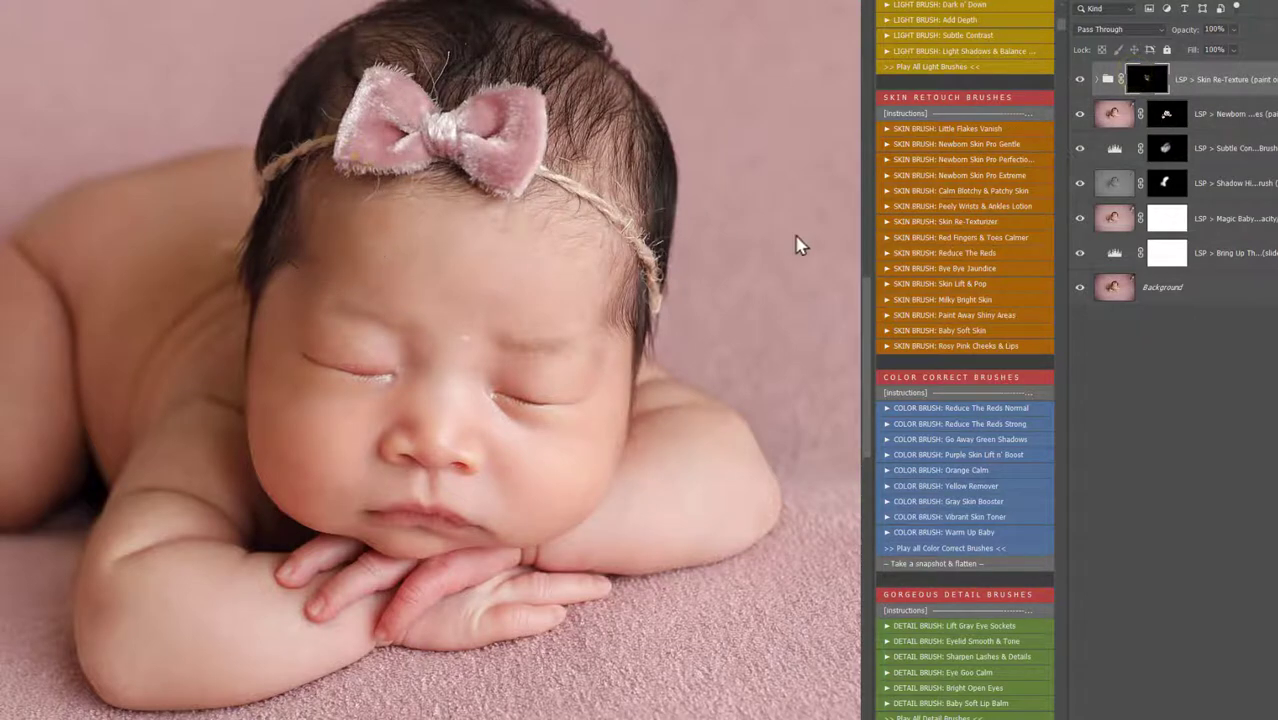
scroll(952, 285, down, 2)
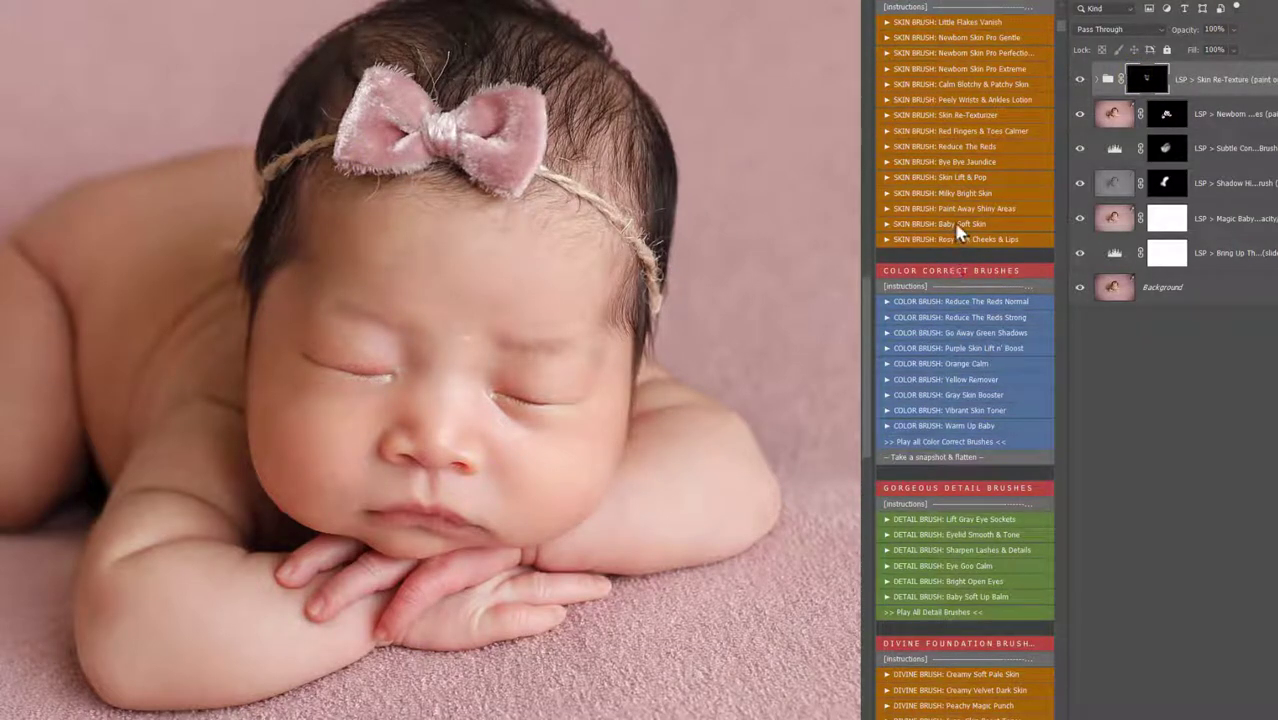
click(954, 222)
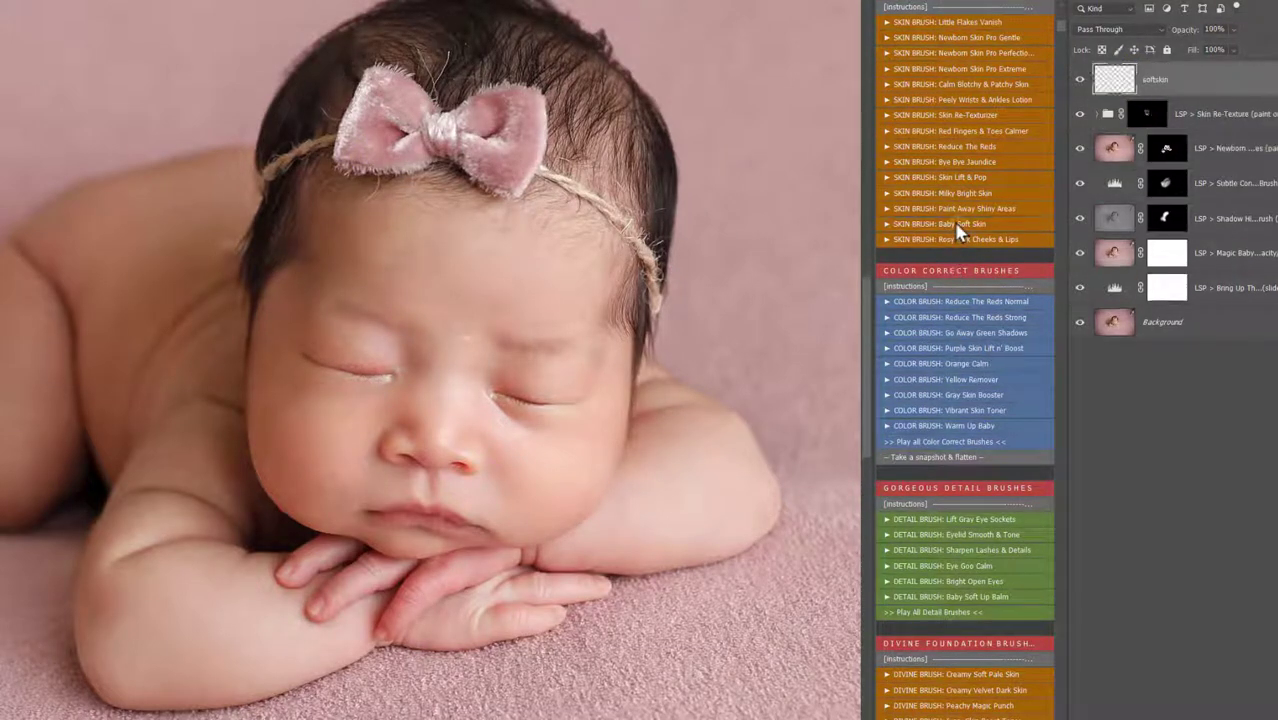
right_click(582, 352)
drag(695, 385, 734, 388)
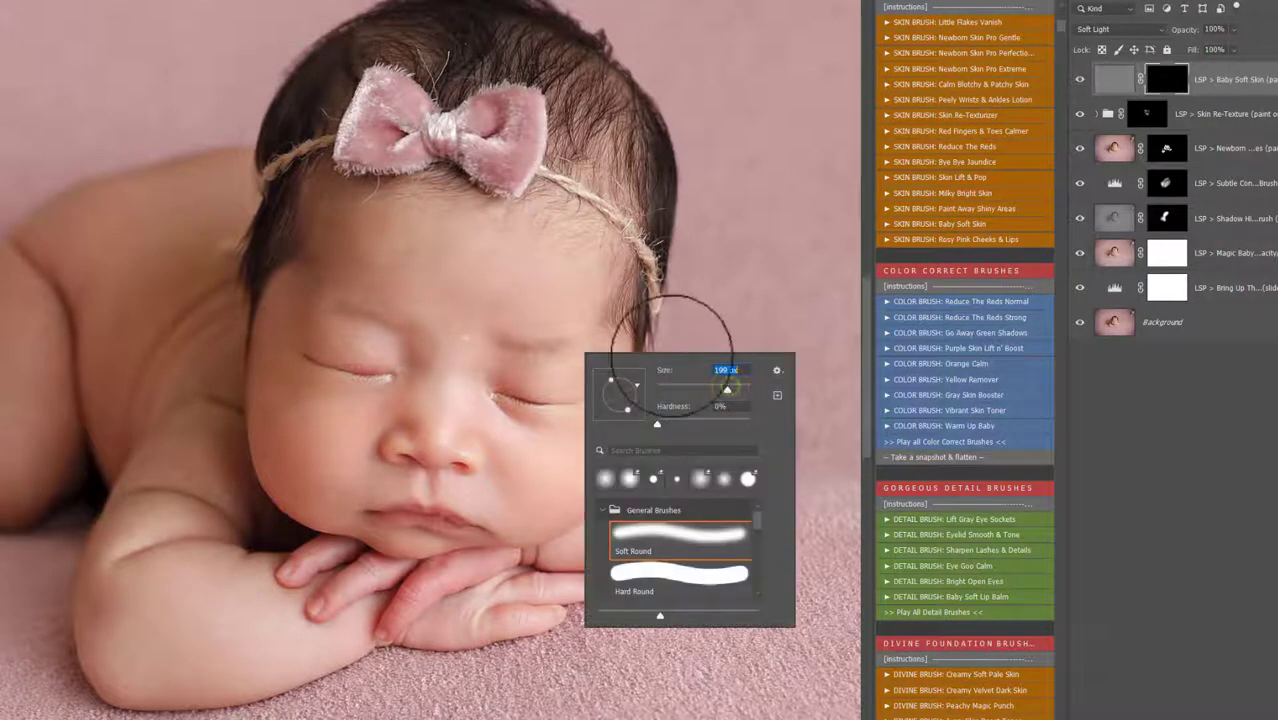
mouse_move(380, 274)
mouse_down()
mouse_move(362, 274)
mouse_move(441, 357)
mouse_up()
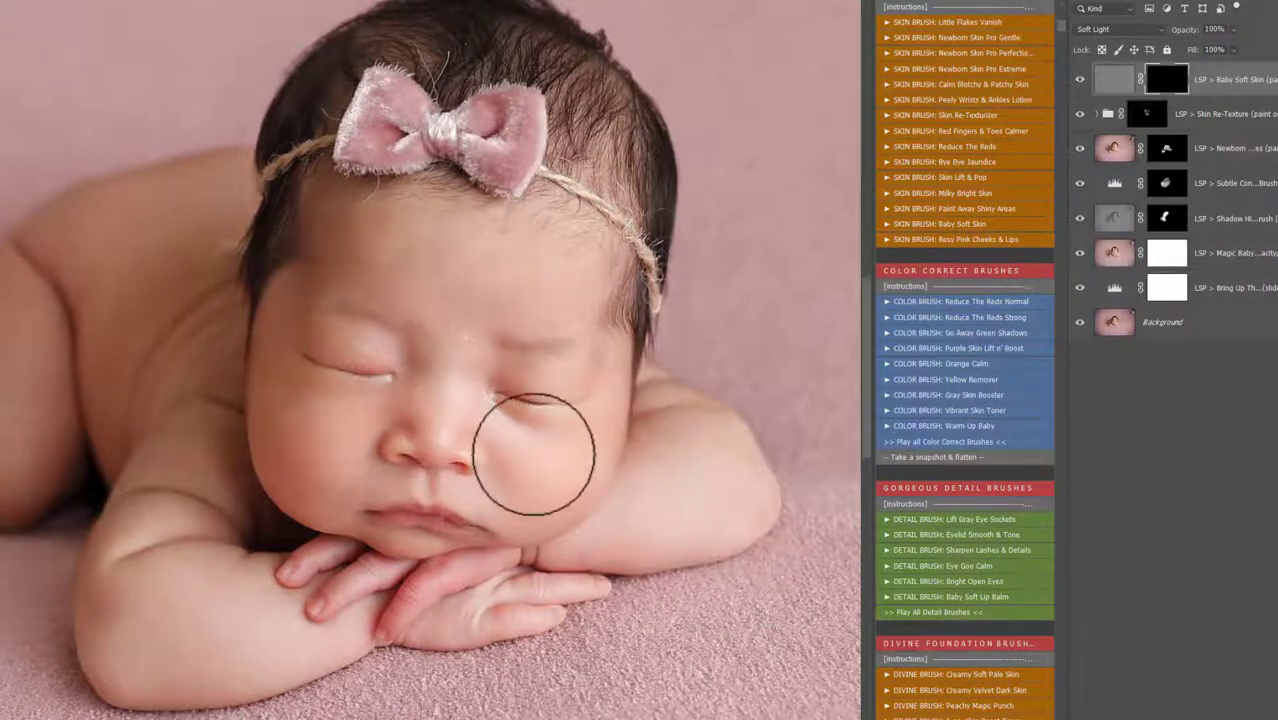
drag(562, 470, 576, 520)
drag(685, 445, 705, 499)
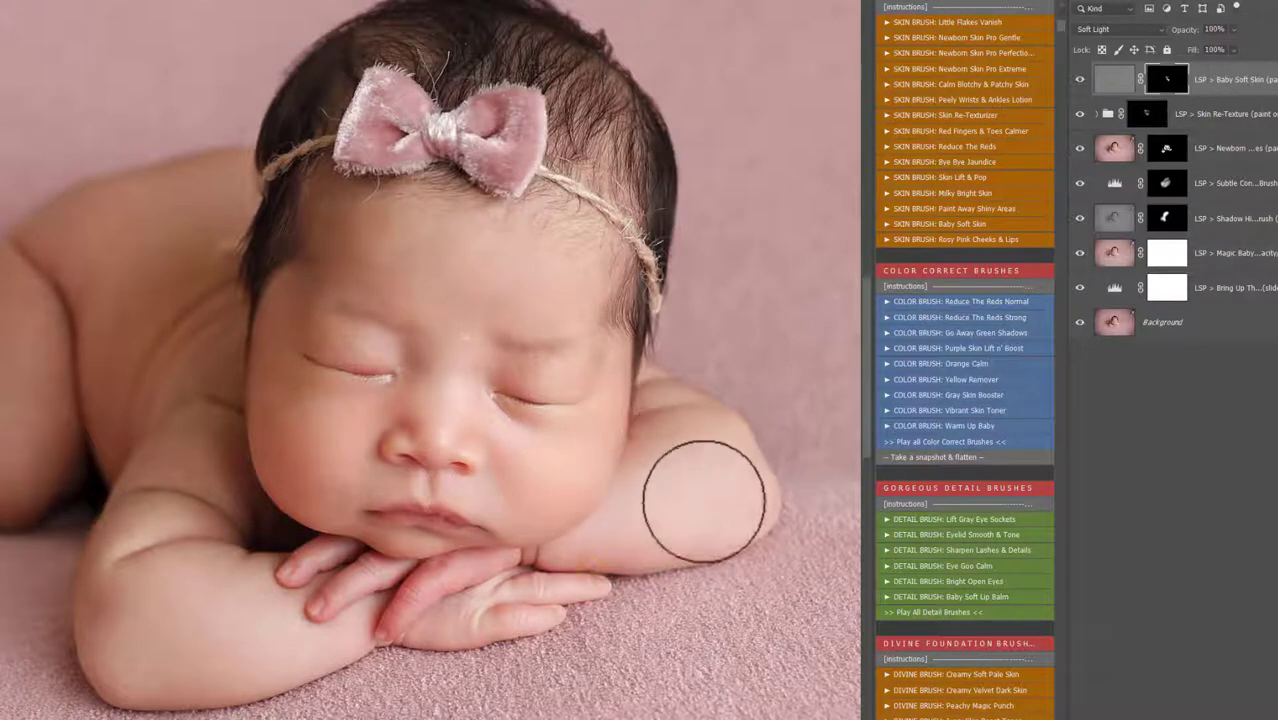
- Paint the Baby Soft Skin effect over the front forearm, the back and shoulder, and across the face
drag(280, 642, 262, 624)
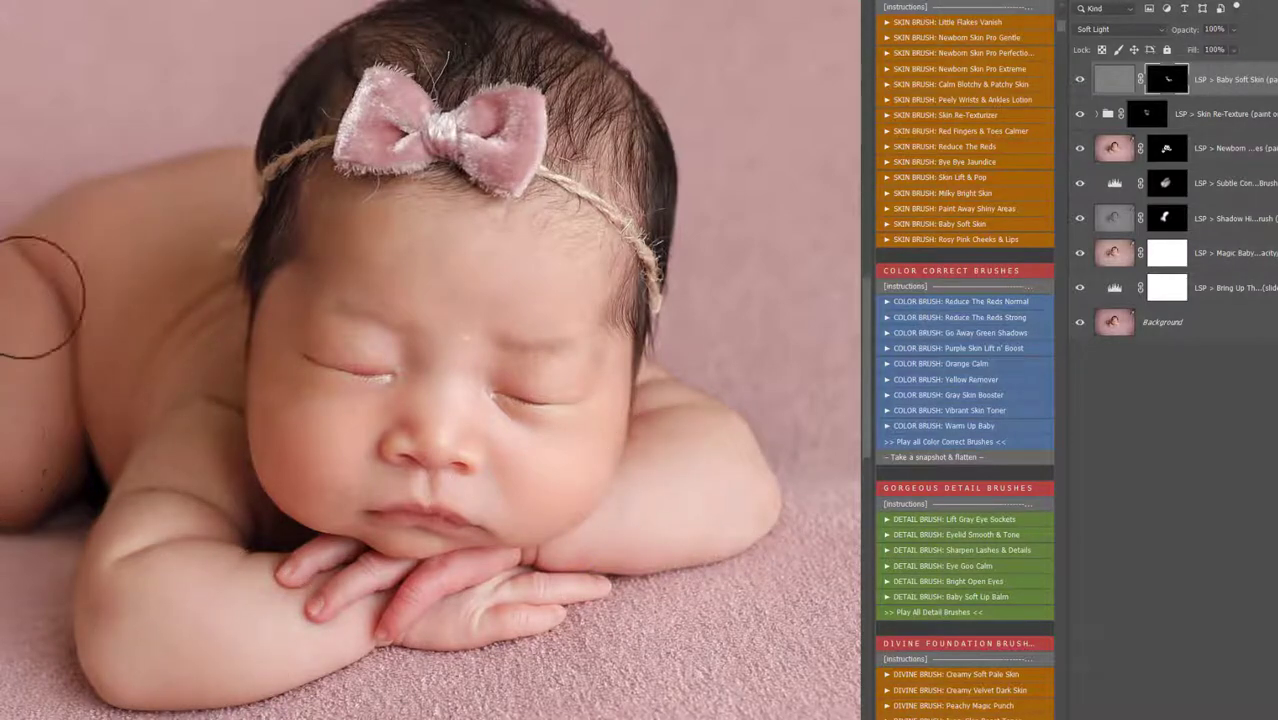
mouse_move(232, 200)
mouse_down()
mouse_move(163, 386)
mouse_move(184, 392)
mouse_up()
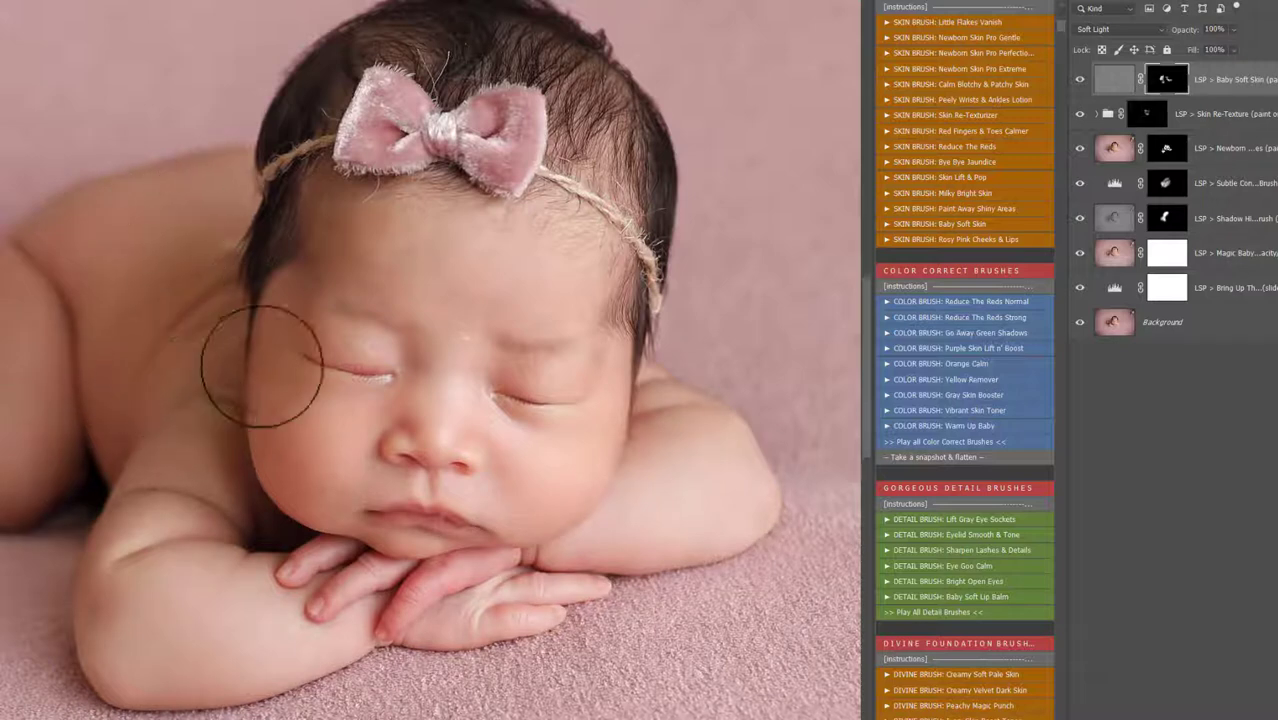
mouse_move(264, 368)
mouse_down()
mouse_move(309, 465)
mouse_move(347, 484)
mouse_move(328, 475)
mouse_move(299, 408)
mouse_move(388, 366)
mouse_move(432, 295)
mouse_move(350, 245)
mouse_move(395, 213)
mouse_move(448, 260)
mouse_move(560, 273)
mouse_move(452, 293)
mouse_move(475, 333)
mouse_move(454, 378)
mouse_move(510, 463)
mouse_up()
- Reduce the brush to 100 px and paint the Baby Soft Skin effect over the eyelid and the area beside the nose and mouth
right_click(533, 447)
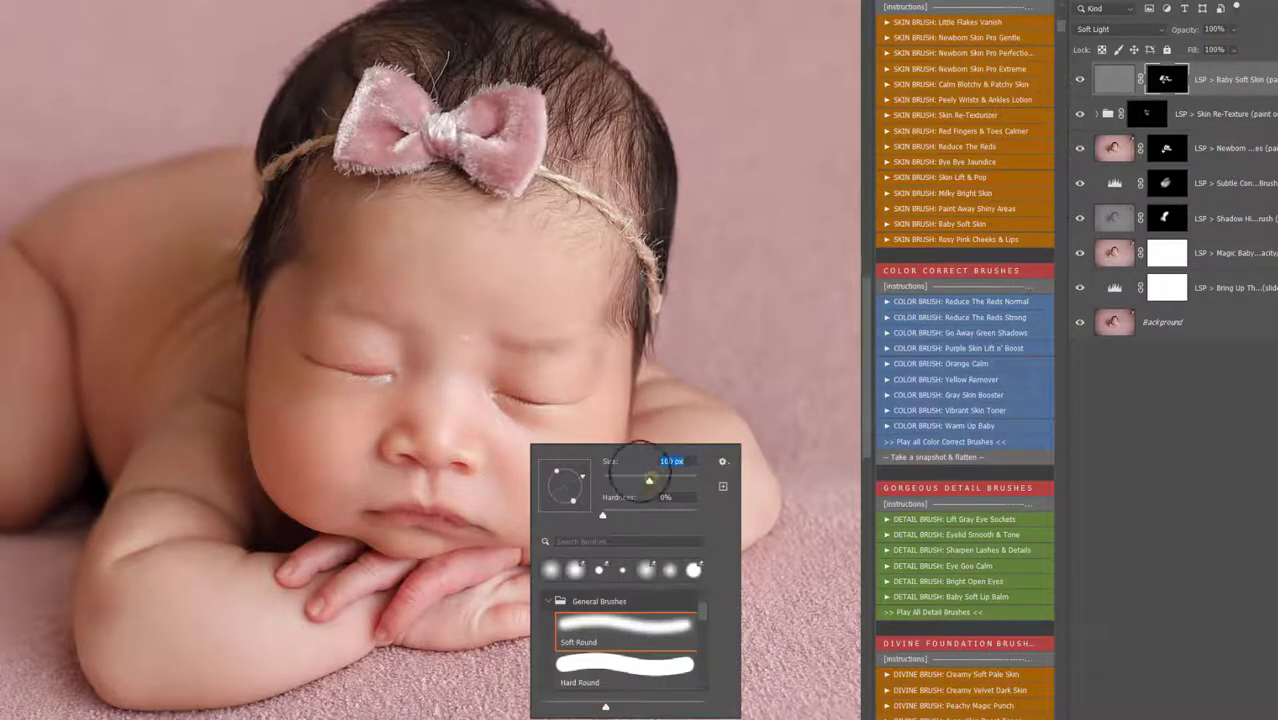
click(575, 405)
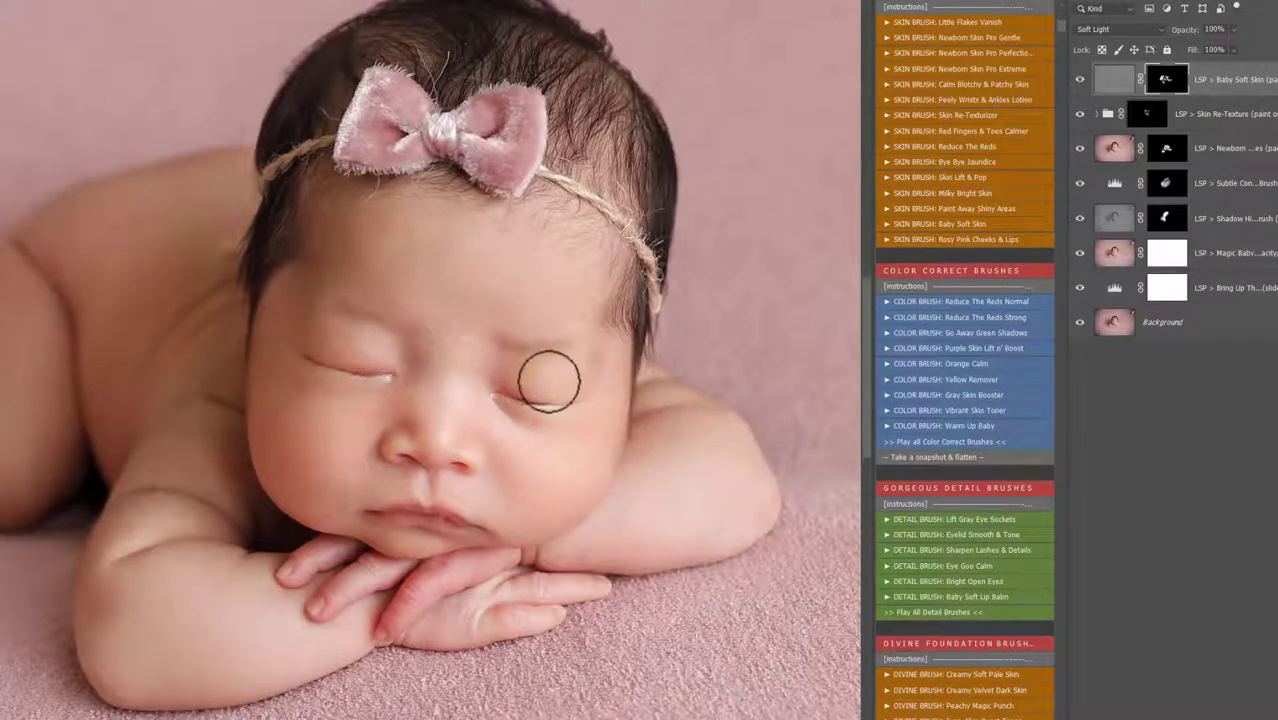
mouse_move(549, 381)
mouse_down()
mouse_move(375, 424)
mouse_move(382, 485)
mouse_up()
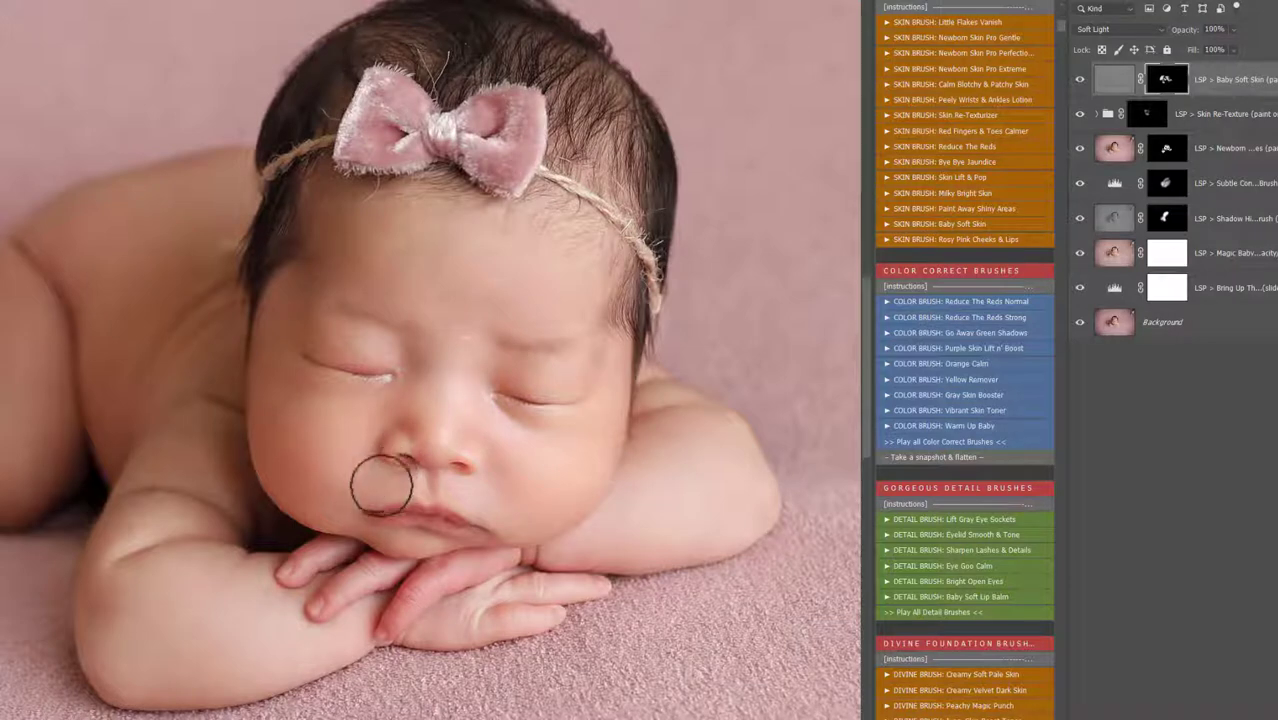
- Compare the portrait with and without the Baby Soft Skin layer
click(1079, 80)
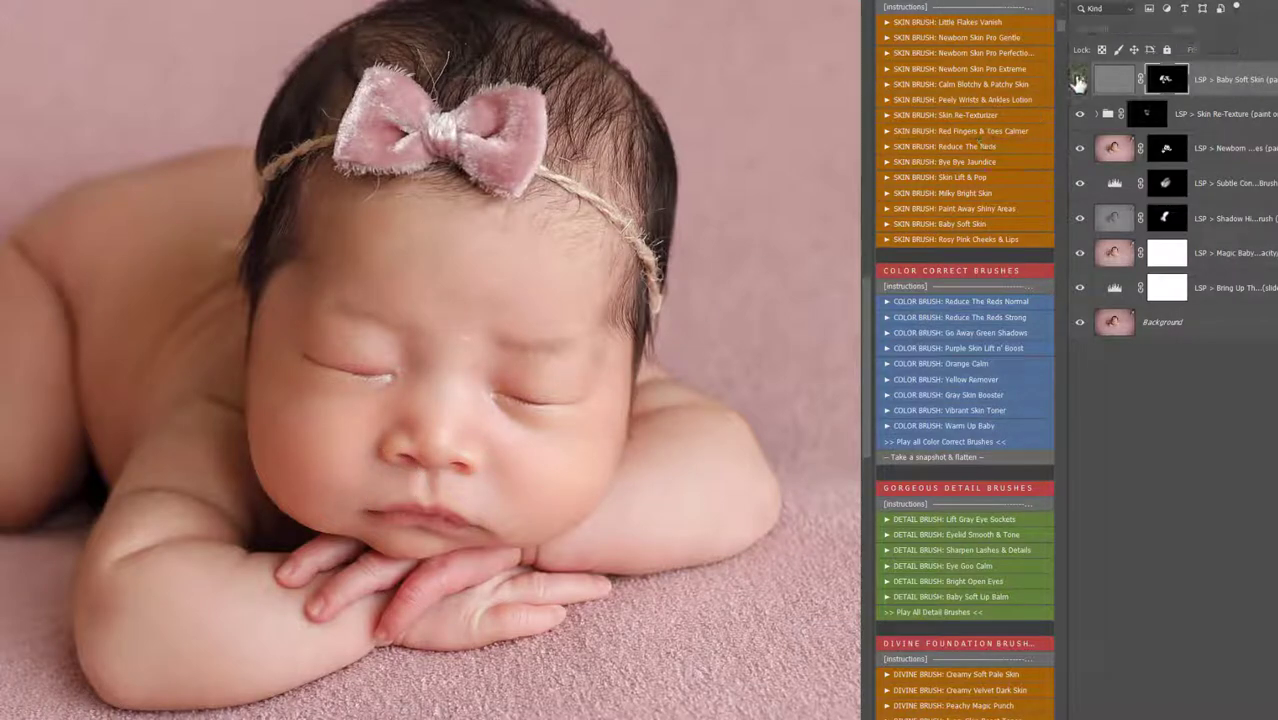
click(1079, 80)
click(1079, 80)
click(1079, 80)
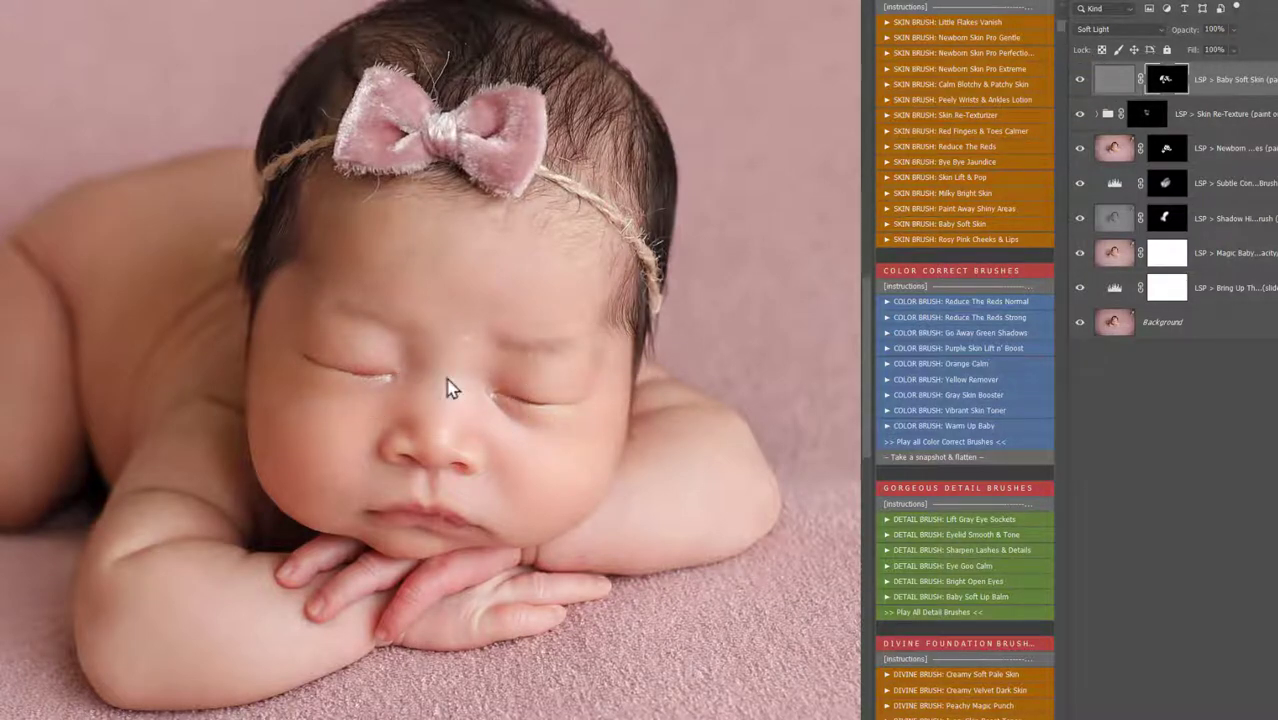
- Run the Red Fingers & Toes Calmer brush action and paint over the baby's fingers and hands, adjusting the brush size to fit
scroll(448, 379, down, 2)
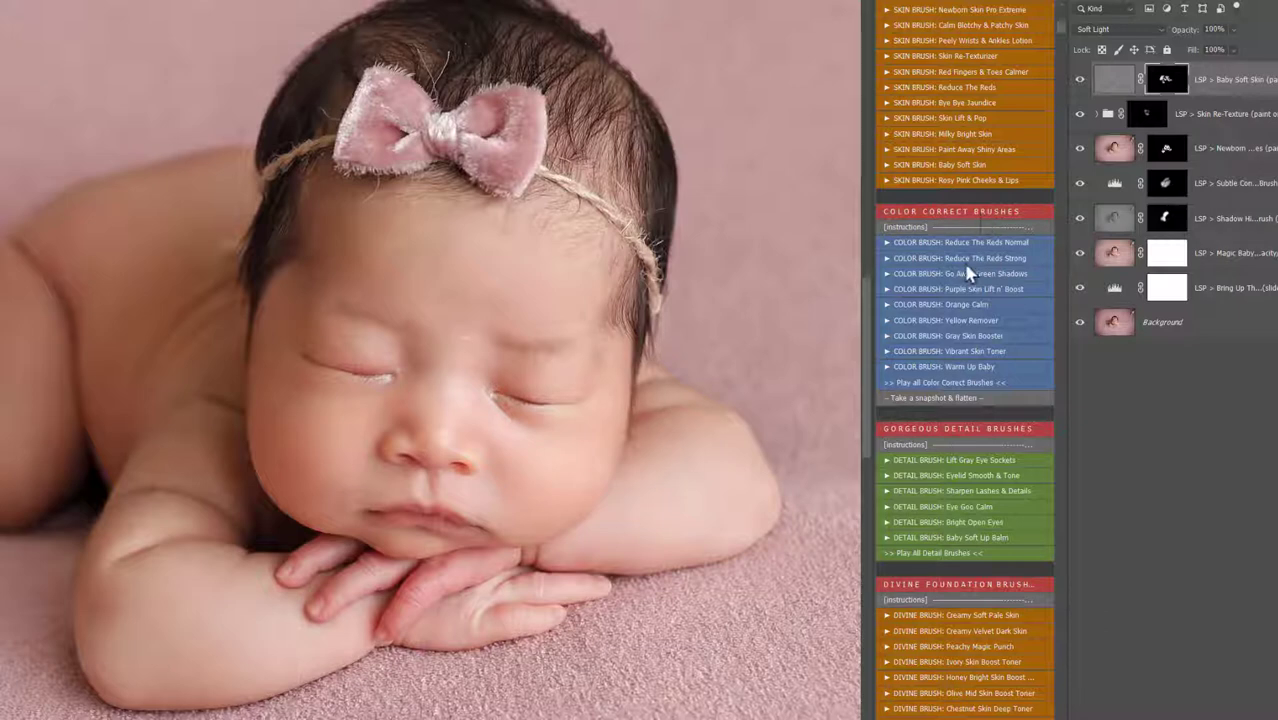
scroll(966, 275, up, 1)
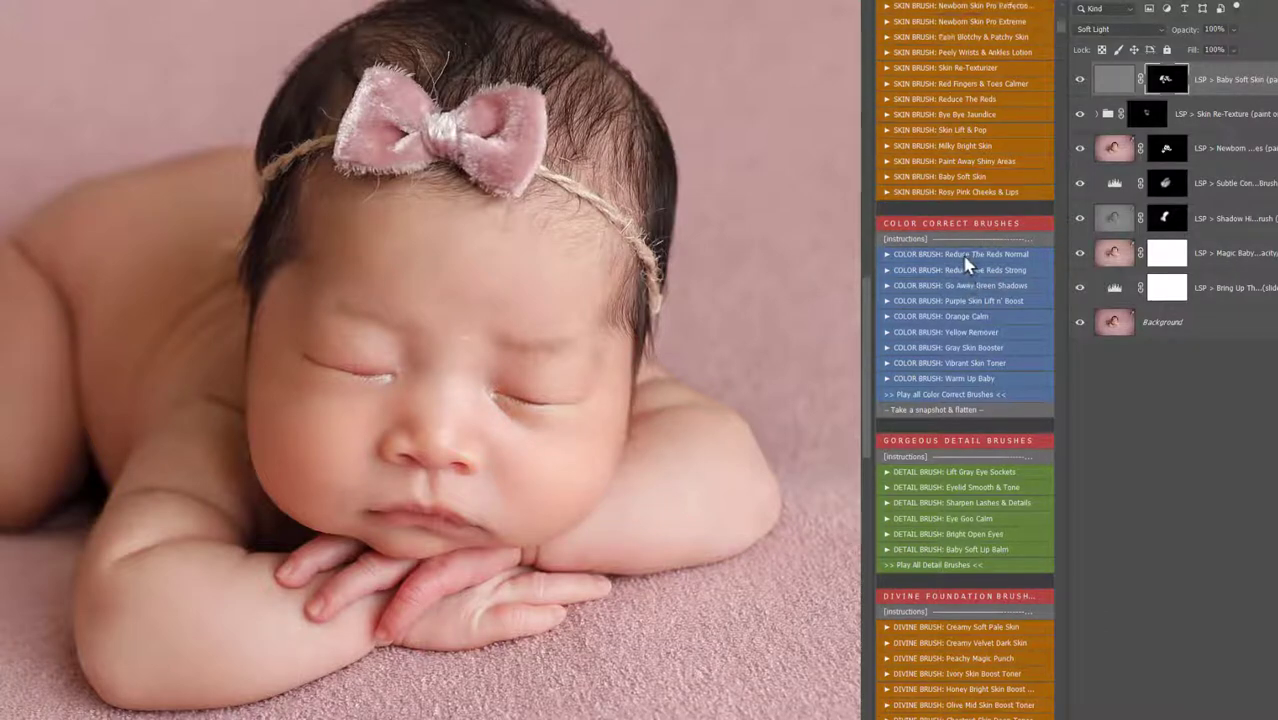
click(942, 95)
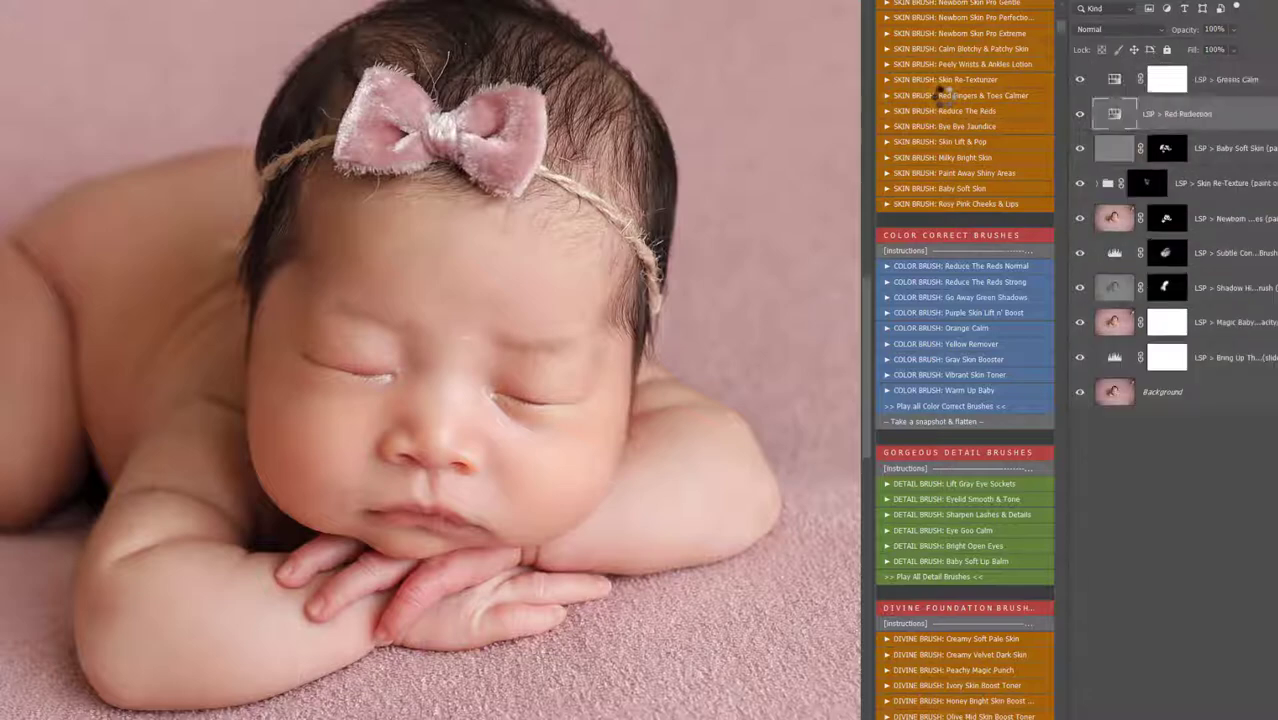
right_click(615, 365)
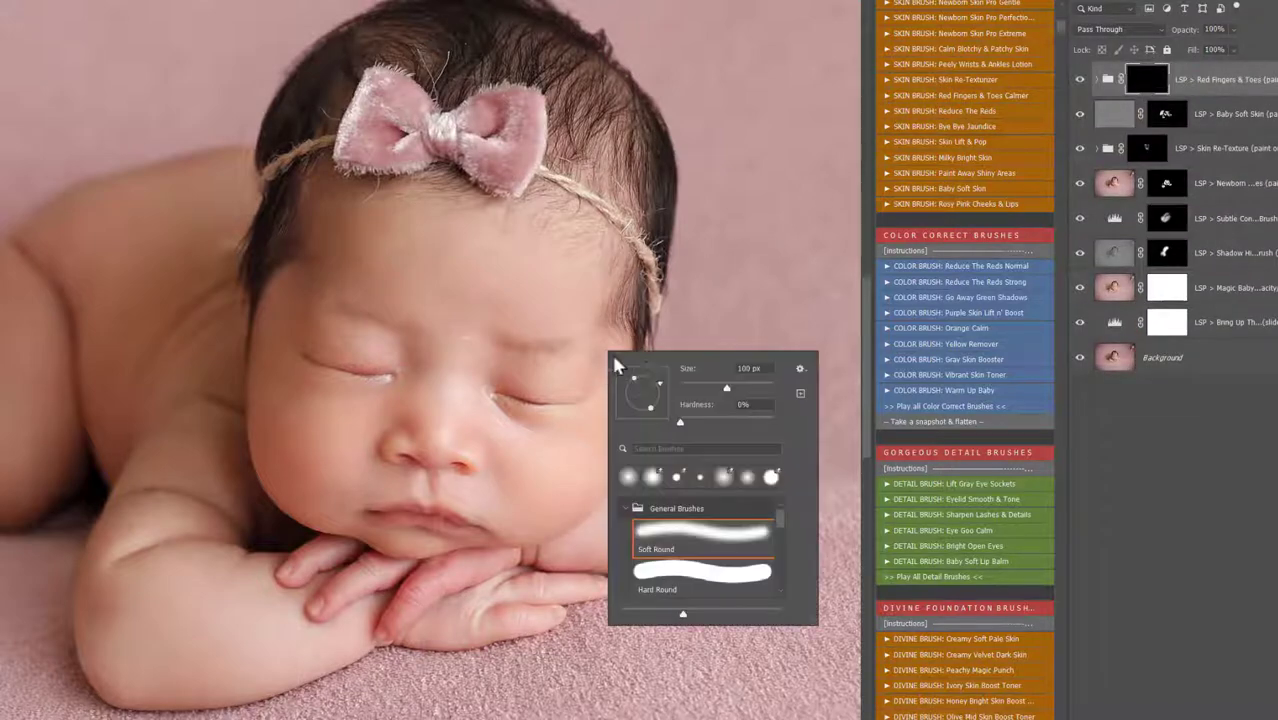
click(756, 387)
click(434, 588)
right_click(437, 589)
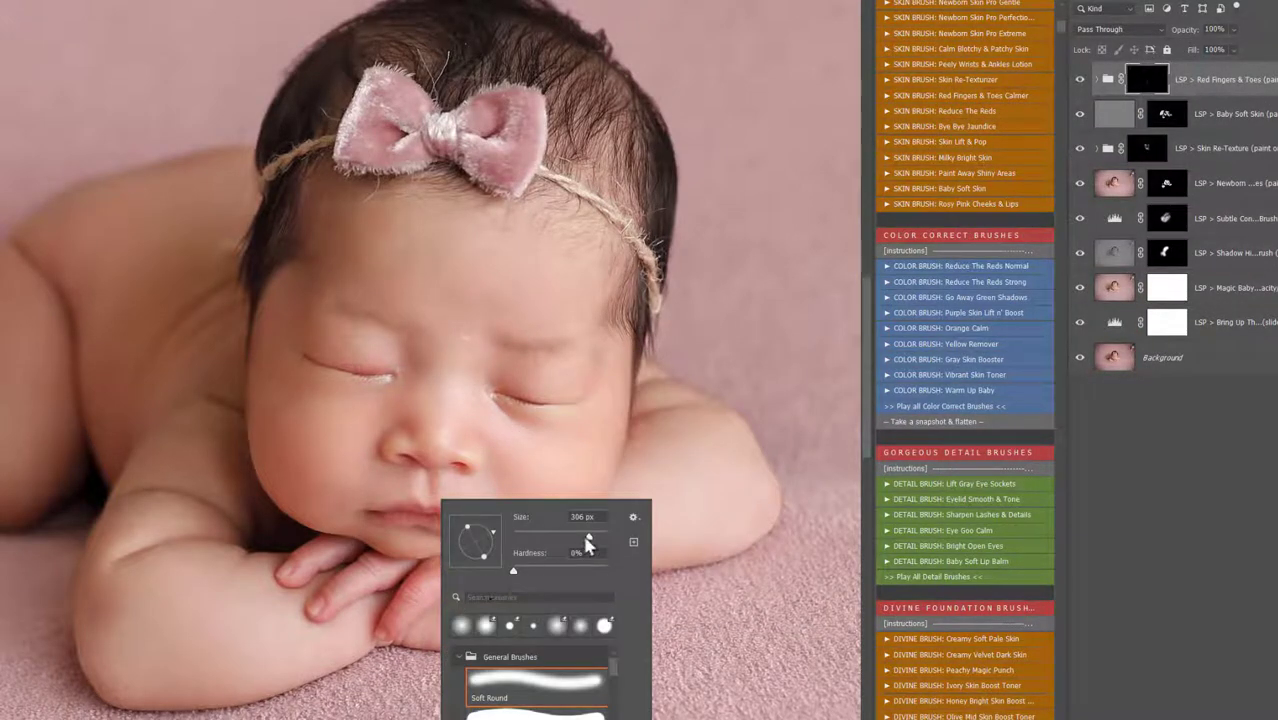
click(399, 600)
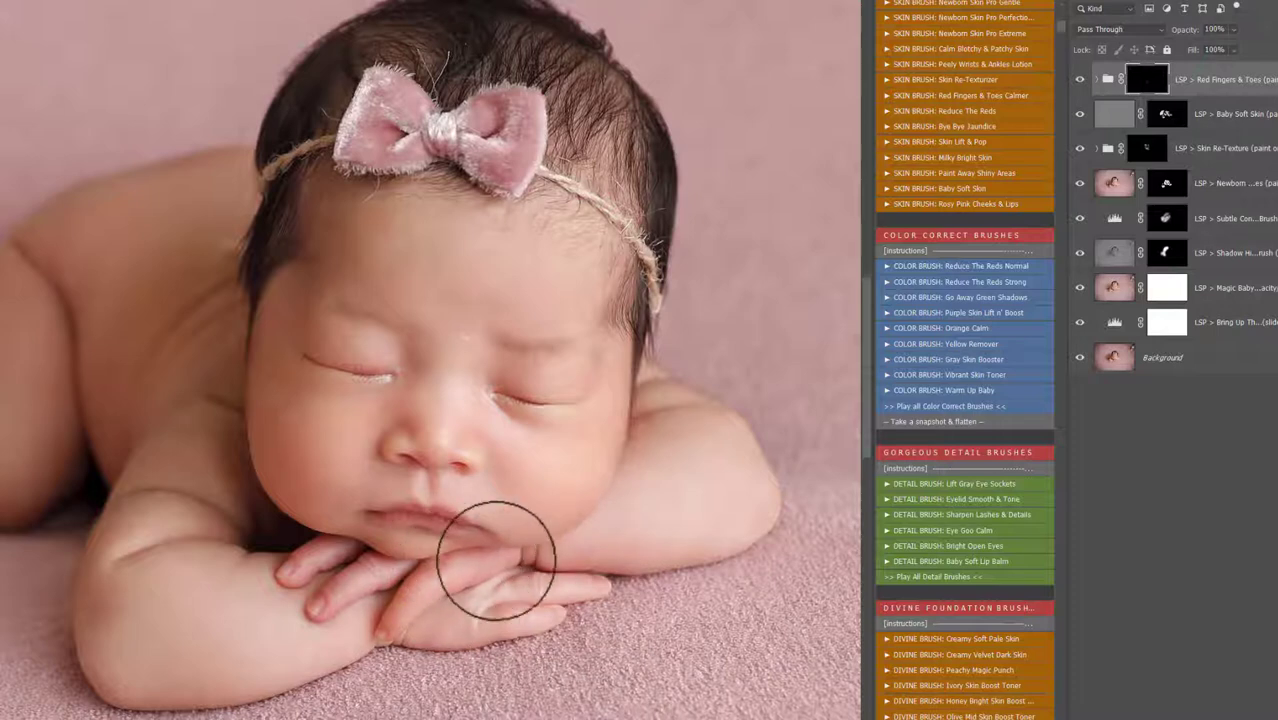
mouse_move(496, 560)
mouse_down()
mouse_move(329, 593)
mouse_move(345, 556)
mouse_move(326, 546)
mouse_move(340, 569)
mouse_move(307, 608)
mouse_move(440, 565)
mouse_move(400, 621)
mouse_move(388, 617)
mouse_move(424, 568)
mouse_move(619, 559)
mouse_up()
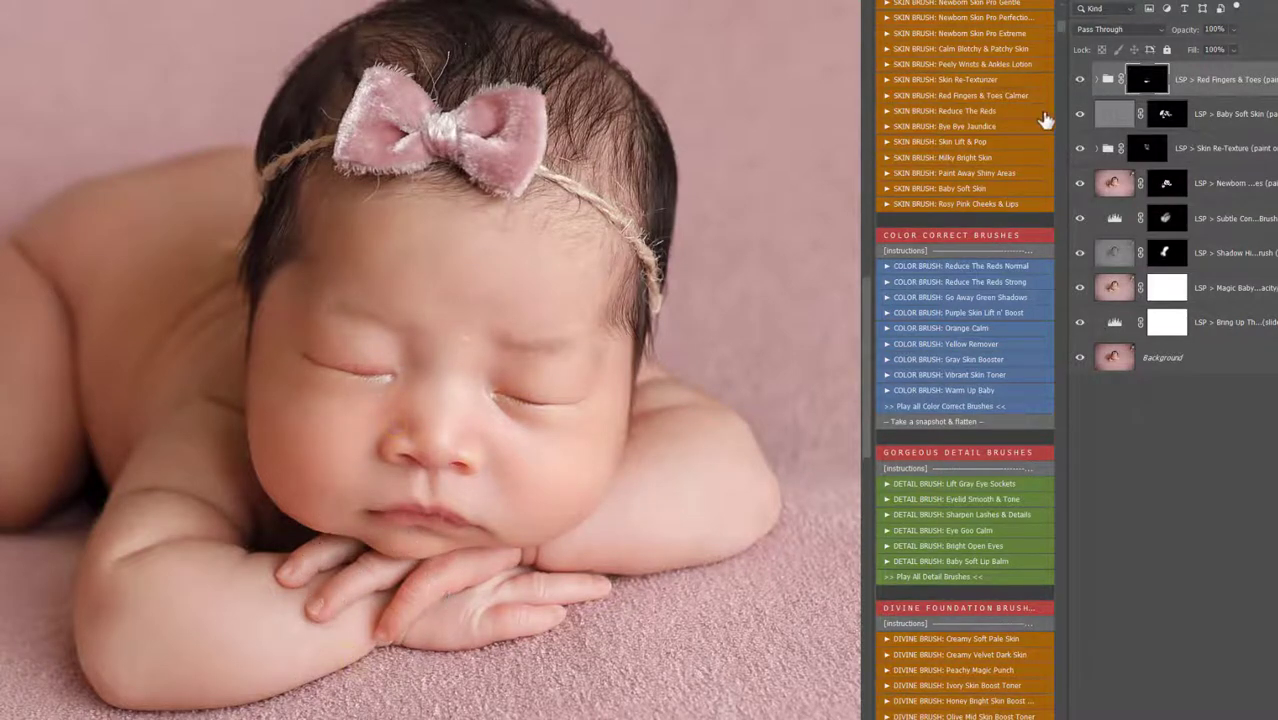
- Compare the hands with and without the Red Fingers & Toes layer
click(1079, 79)
click(1079, 79)
click(1079, 79)
click(1079, 79)
- Run the Yellow Remover color brush action and paint over the forehead, face, back and arm, adjusting the brush size to fit
click(883, 345)
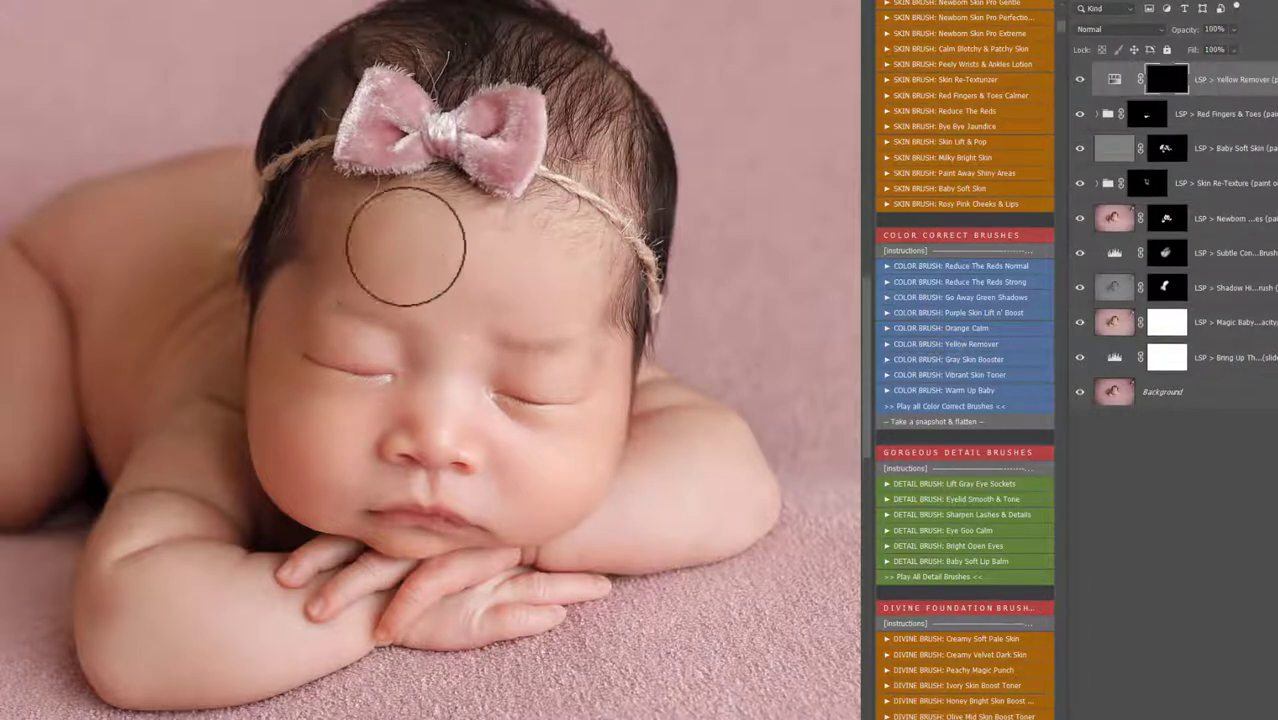
right_click(403, 285)
click(554, 300)
click(336, 233)
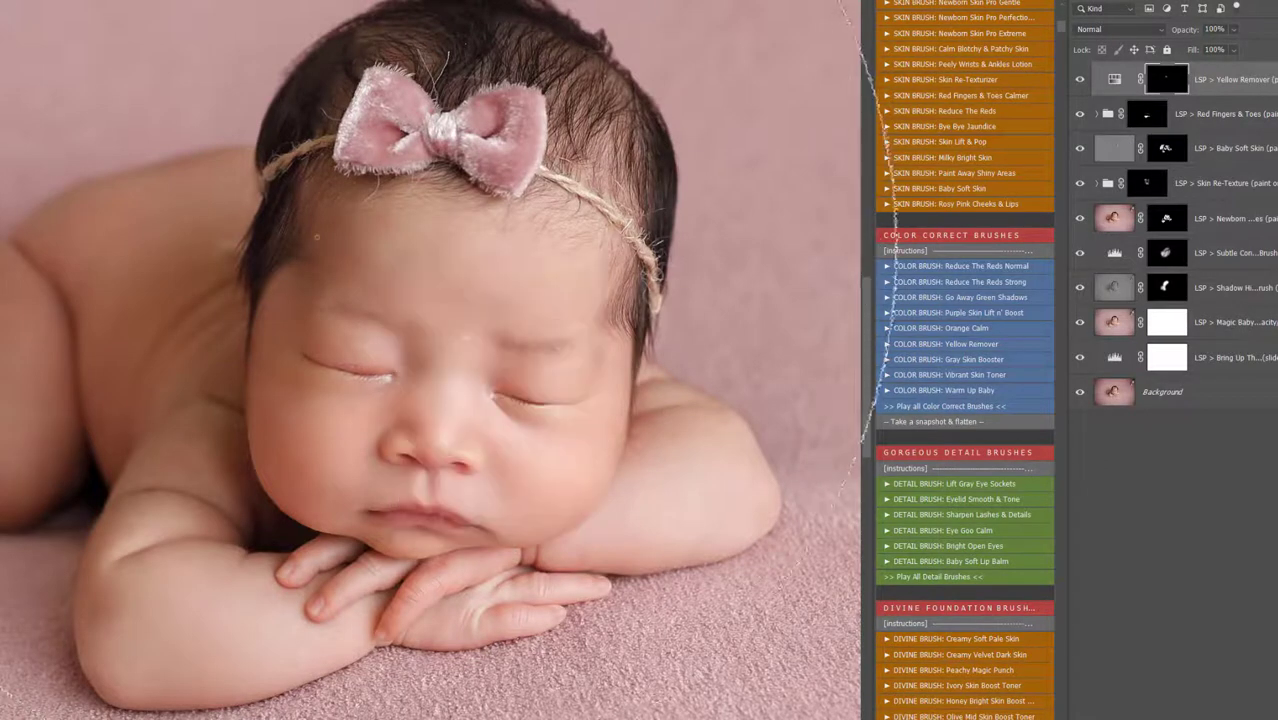
right_click(286, 263)
mouse_move(118, 294)
mouse_down()
mouse_move(171, 384)
mouse_move(183, 488)
mouse_move(146, 569)
mouse_up()
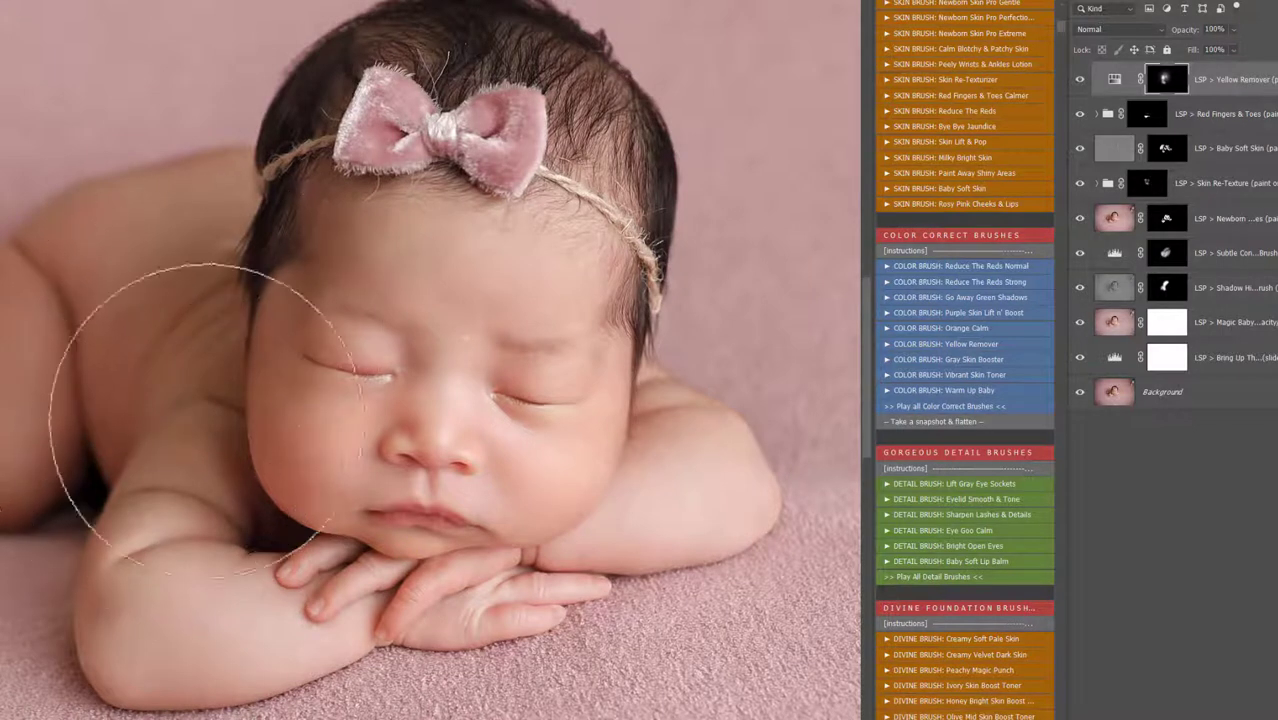
drag(328, 232, 392, 208)
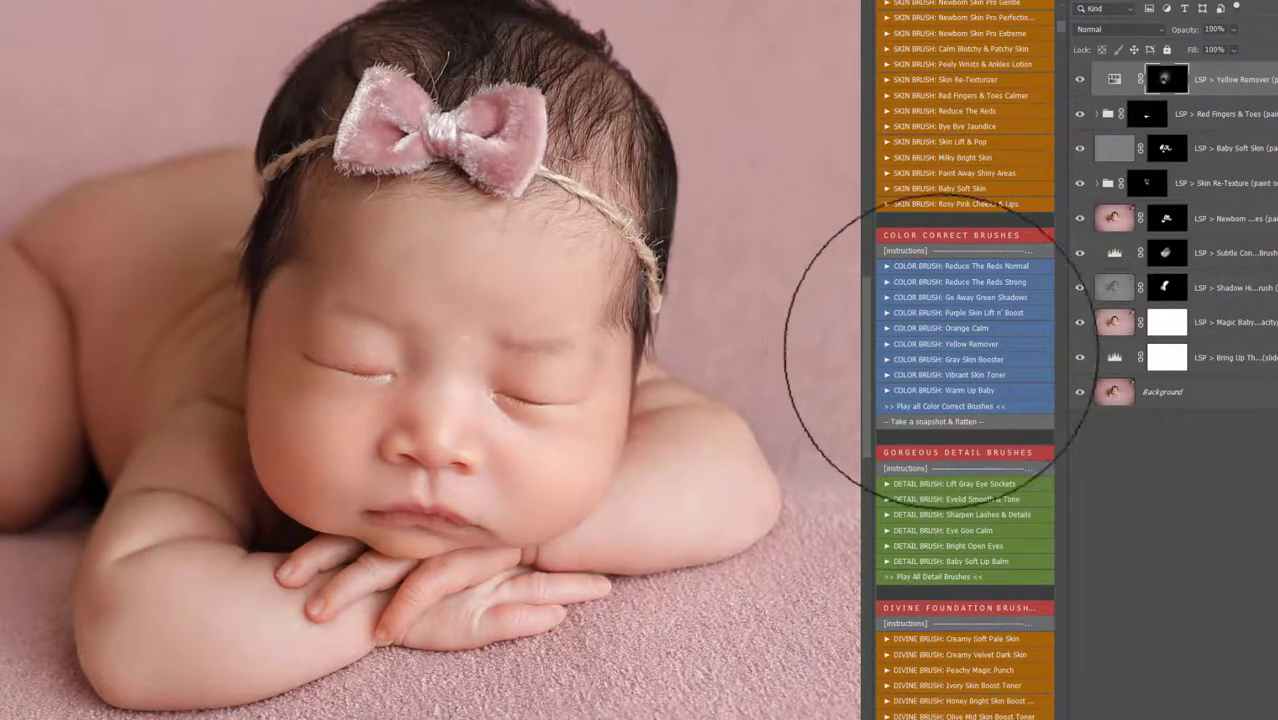
- Run the Warm Up Baby color brush action and apply it over the baby with a very large soft brush of 1811 px
scroll(990, 373, down, 5)
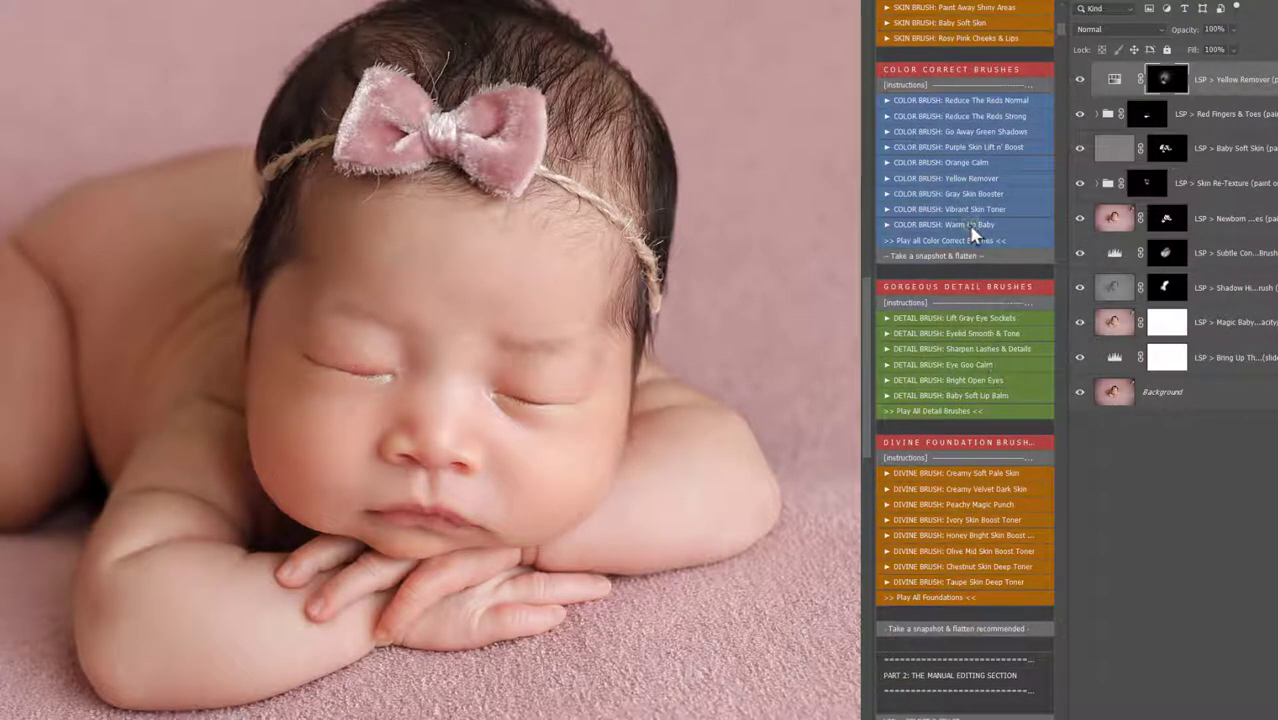
click(950, 240)
right_click(550, 390)
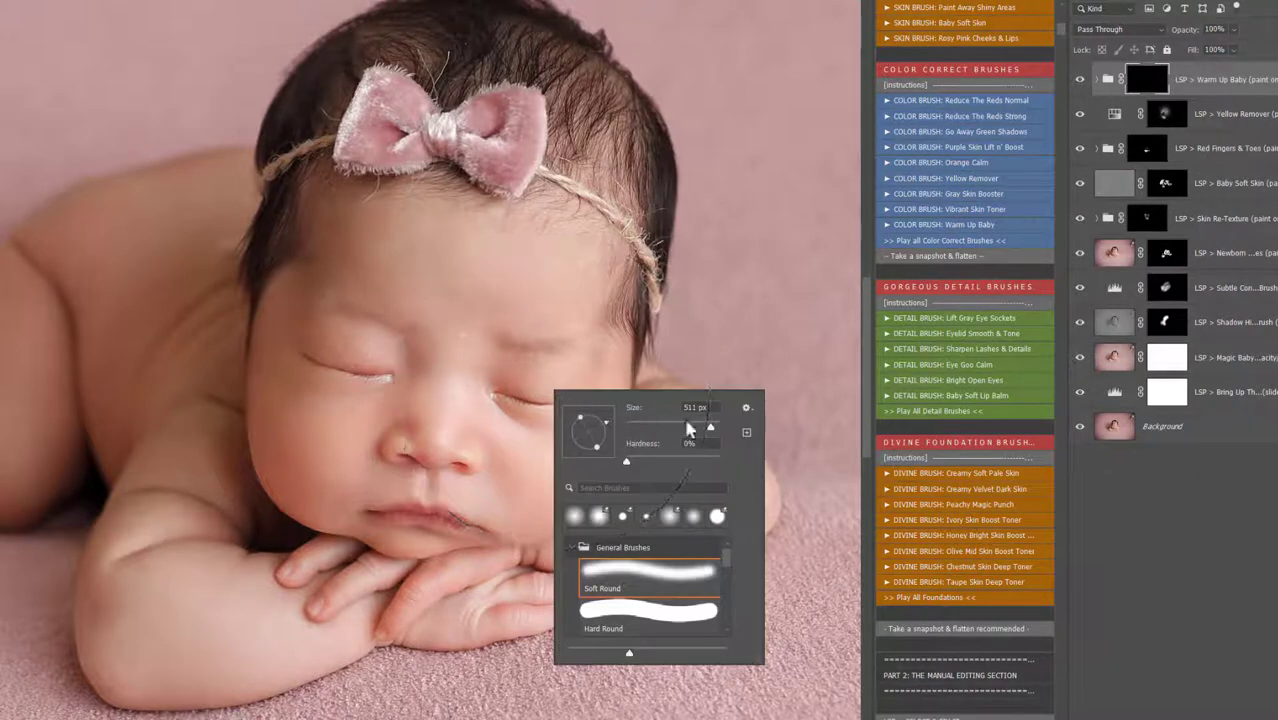
drag(686, 424, 712, 426)
click(499, 370)
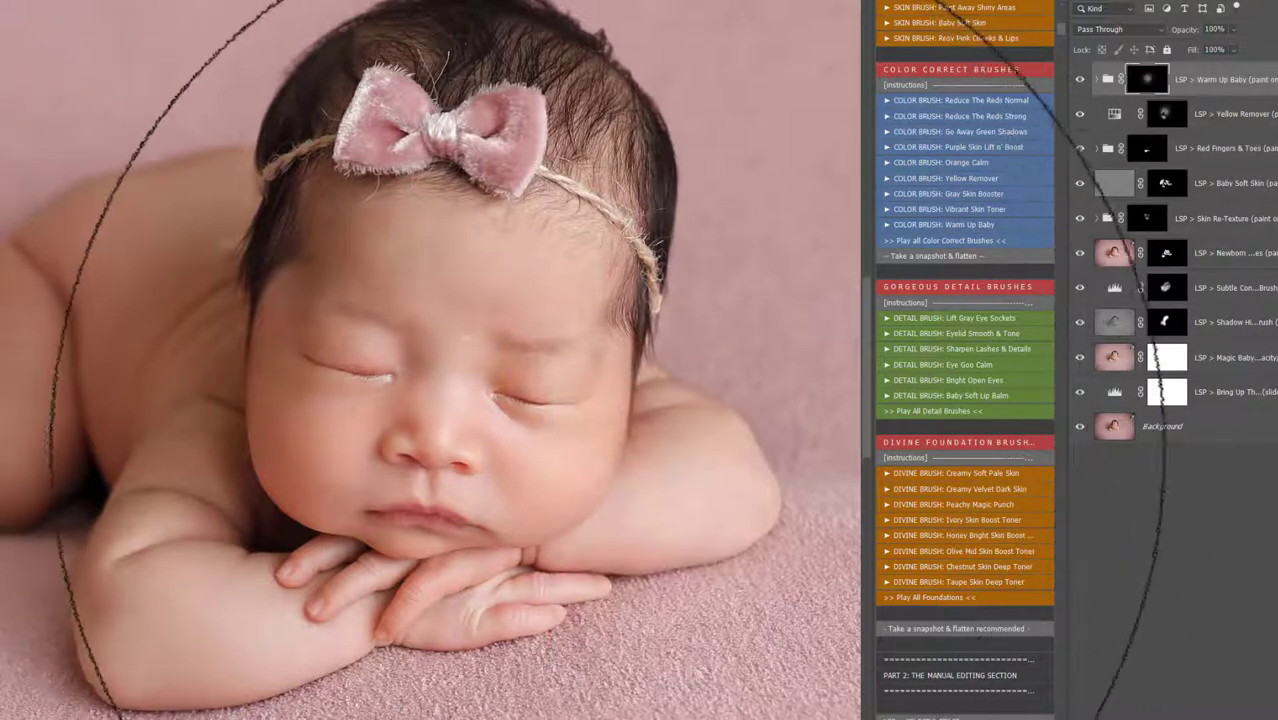
right_click(745, 328)
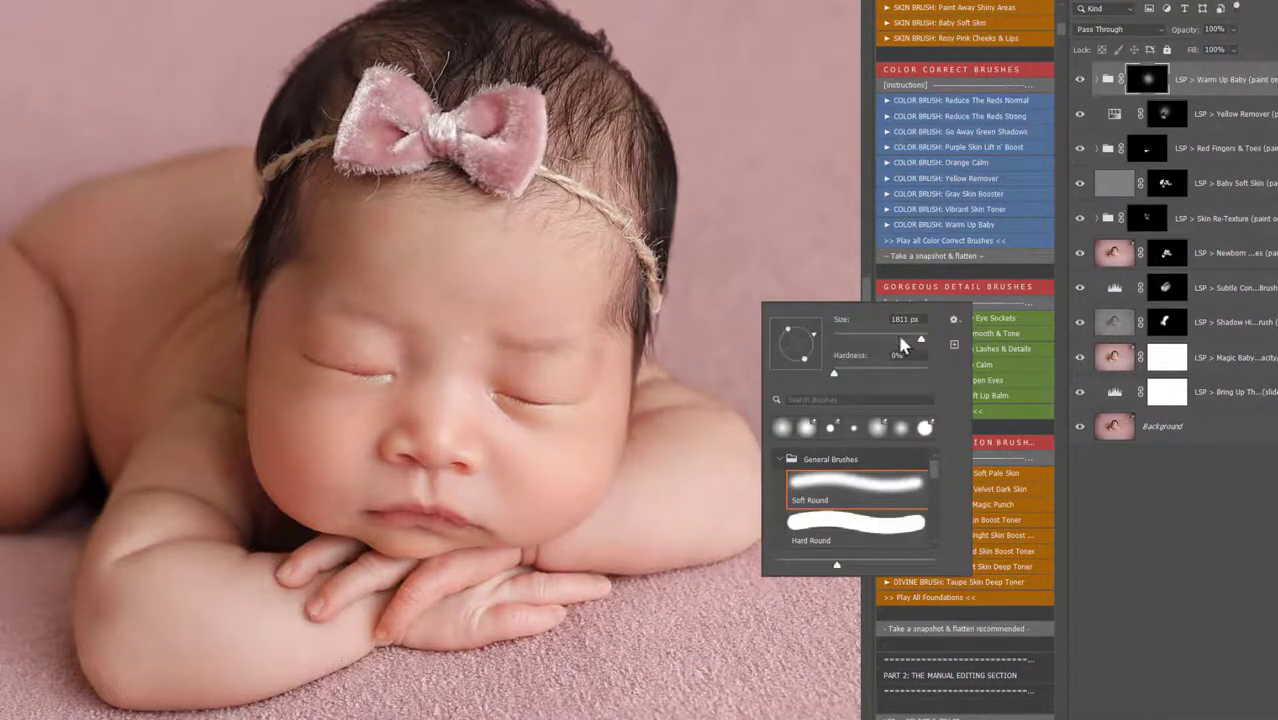
- Compare the portrait with and without the Warm Up Baby layer, and run the action that takes a snapshot and flattens the image
click(1079, 79)
click(1079, 79)
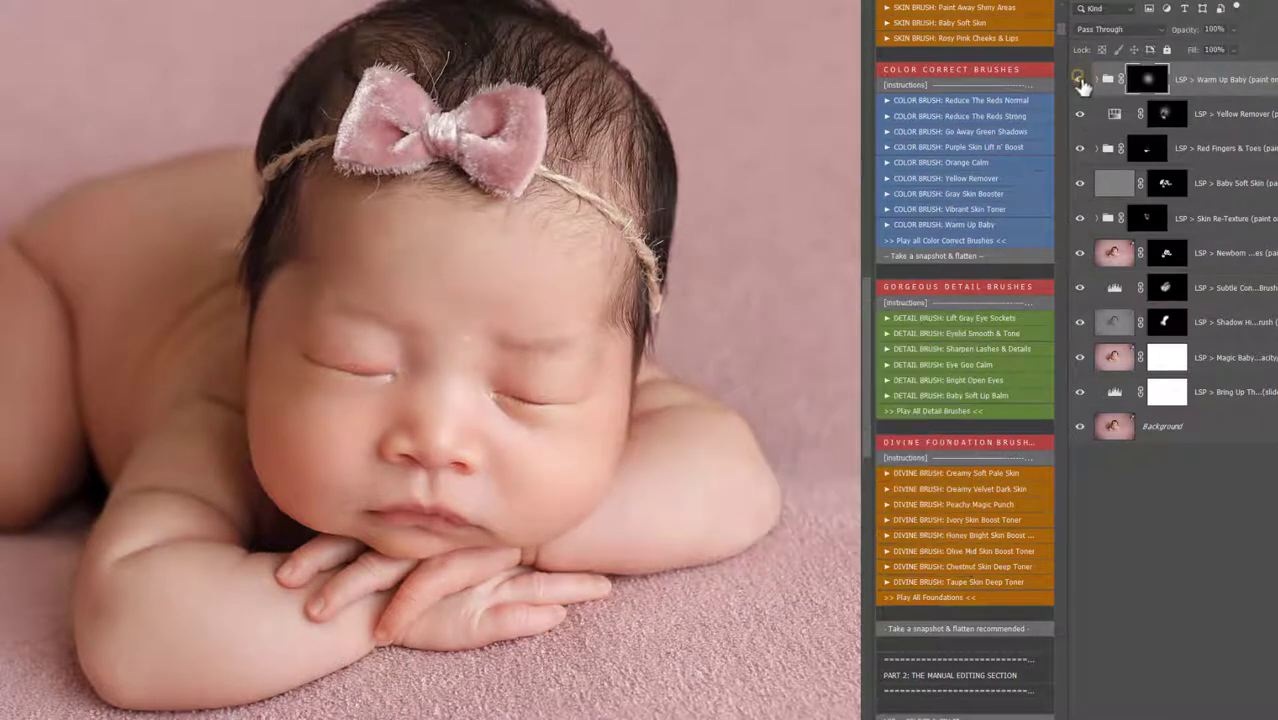
click(978, 258)
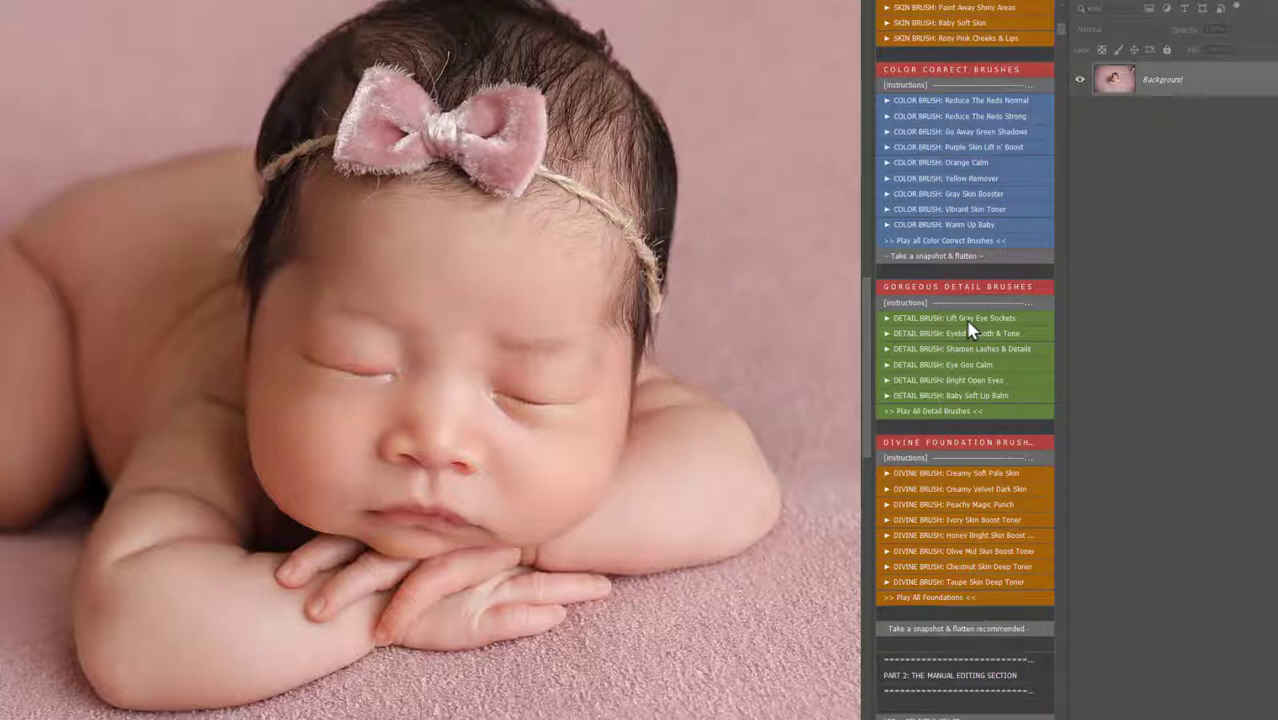
- Run the Sharpen Lashes & Details brush action and paint over the eyelashes, nose and lips with a smaller brush
scroll(968, 330, down, 3)
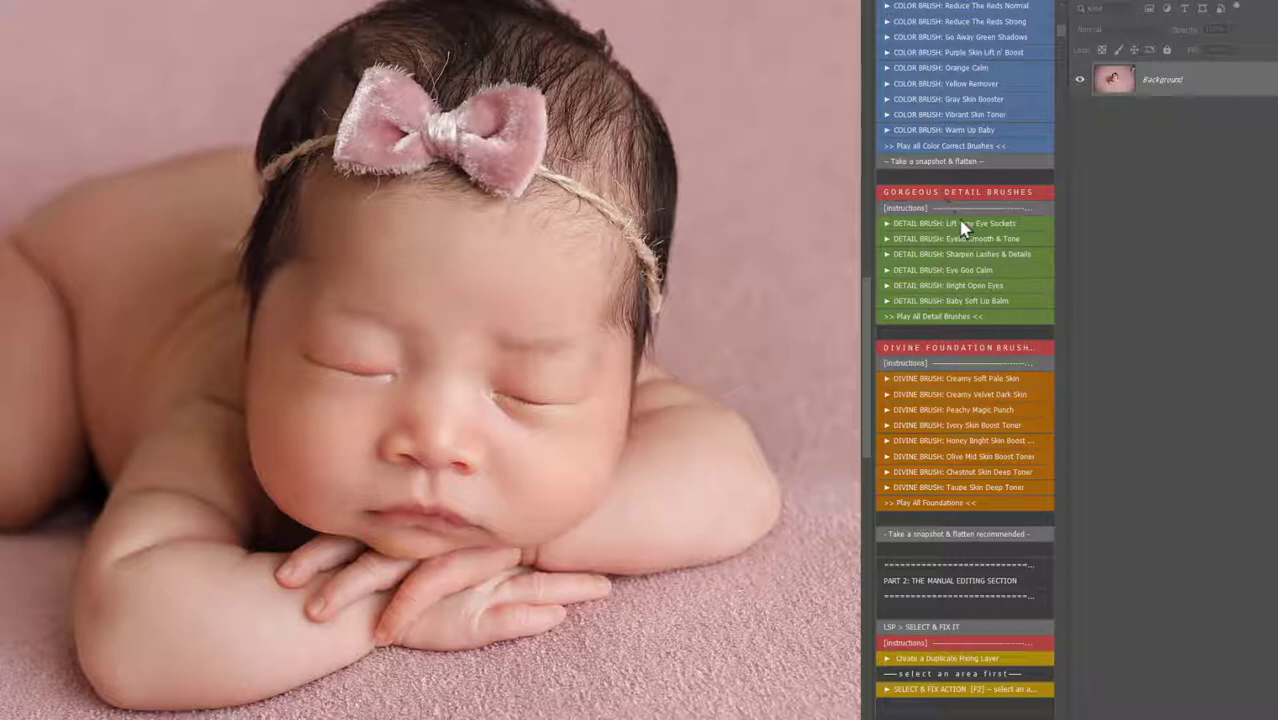
click(982, 255)
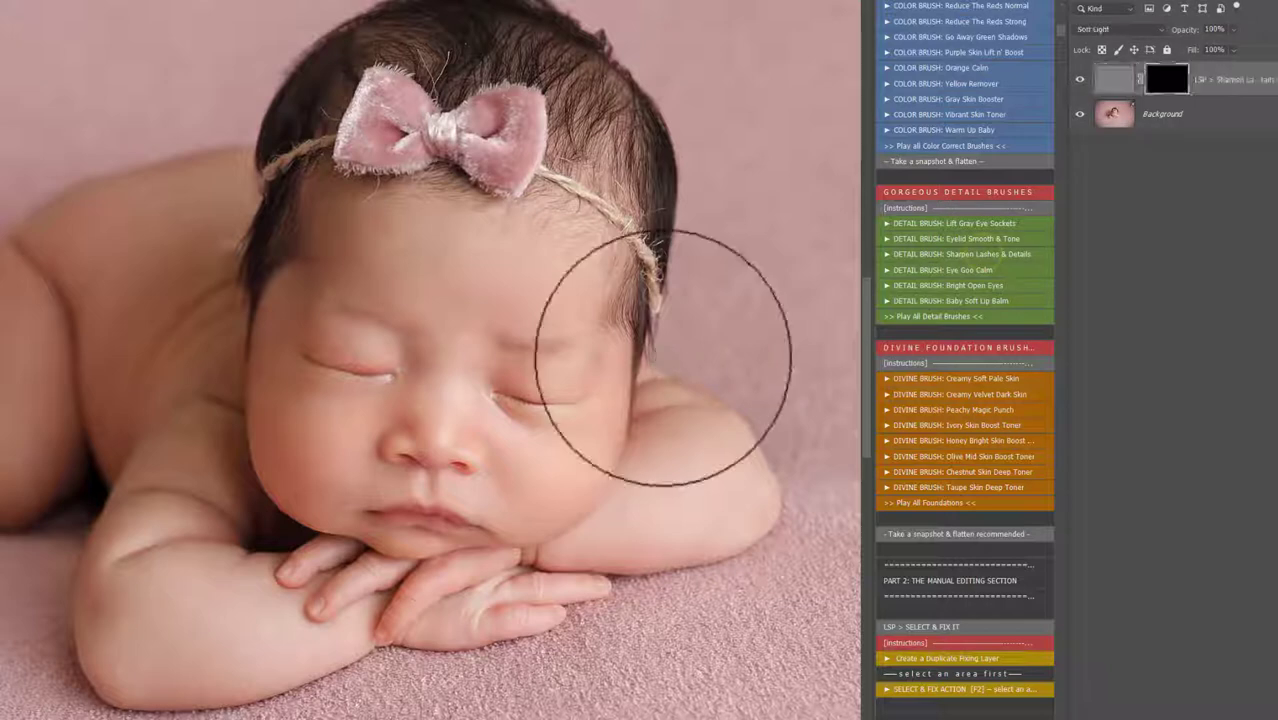
right_click(665, 357)
click(797, 391)
drag(517, 406, 503, 403)
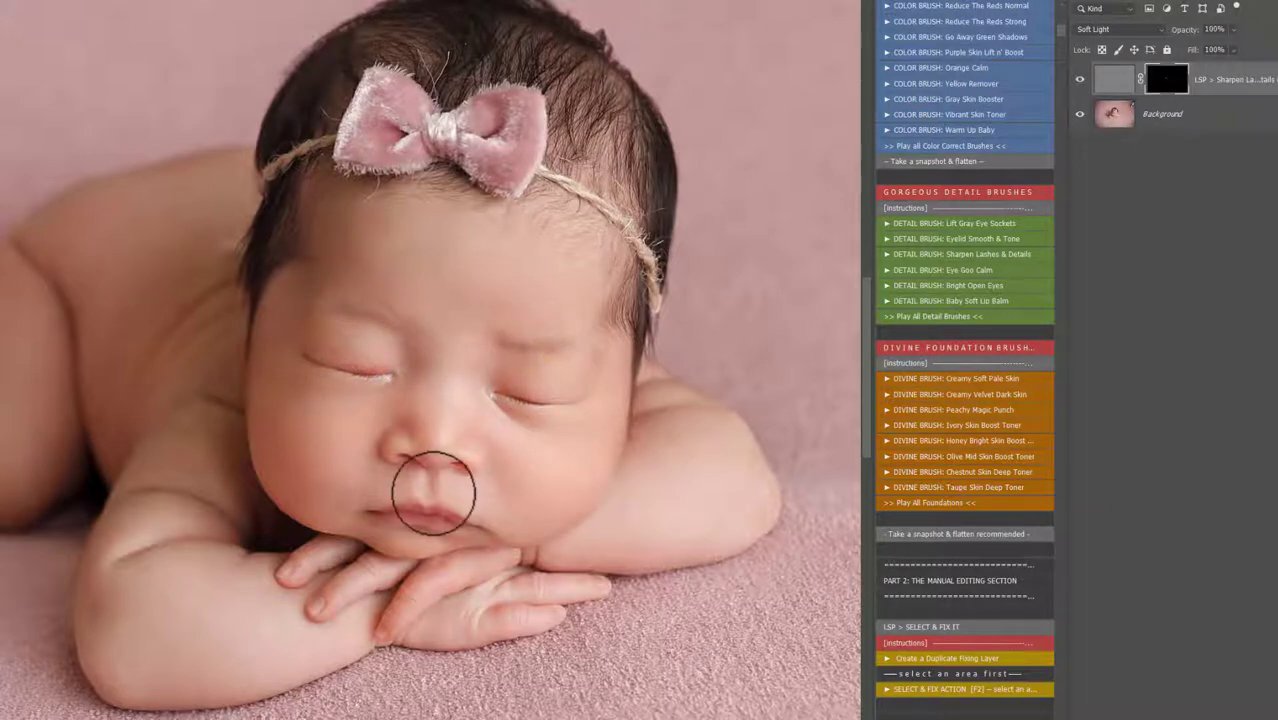
mouse_move(434, 493)
mouse_down()
mouse_move(406, 509)
mouse_move(441, 524)
mouse_up()
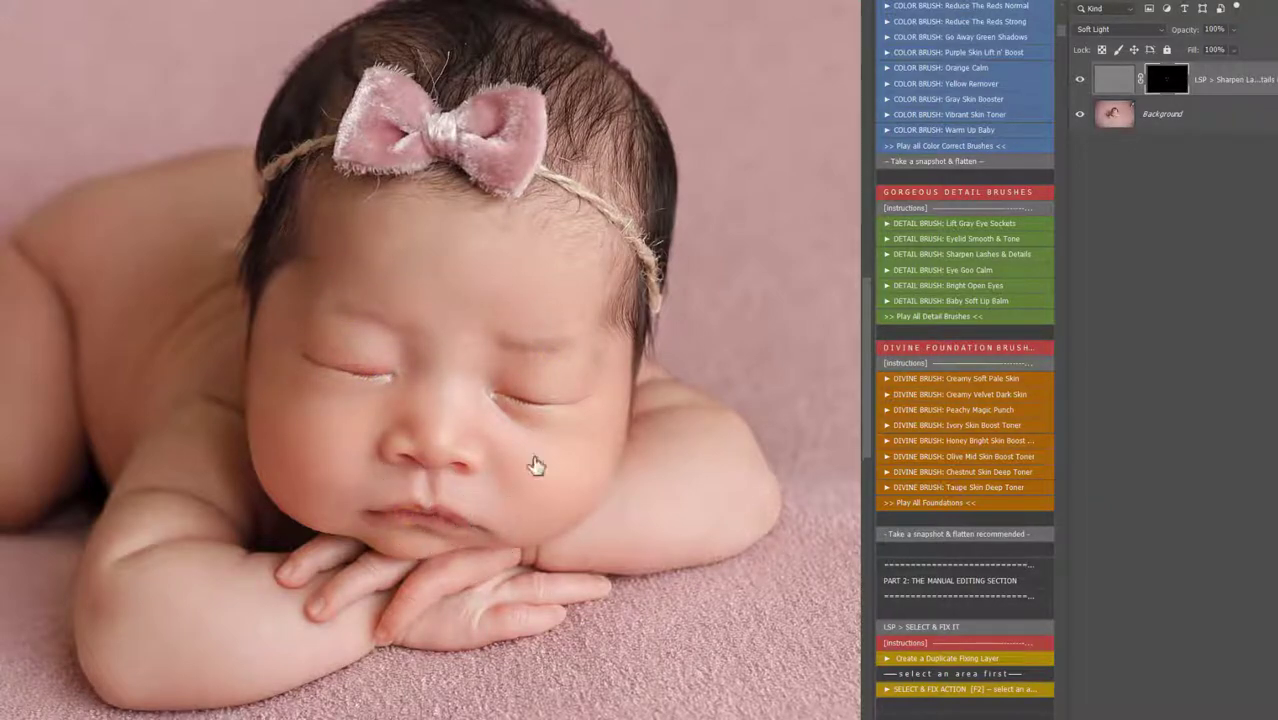
scroll(1056, 28, up, 5)
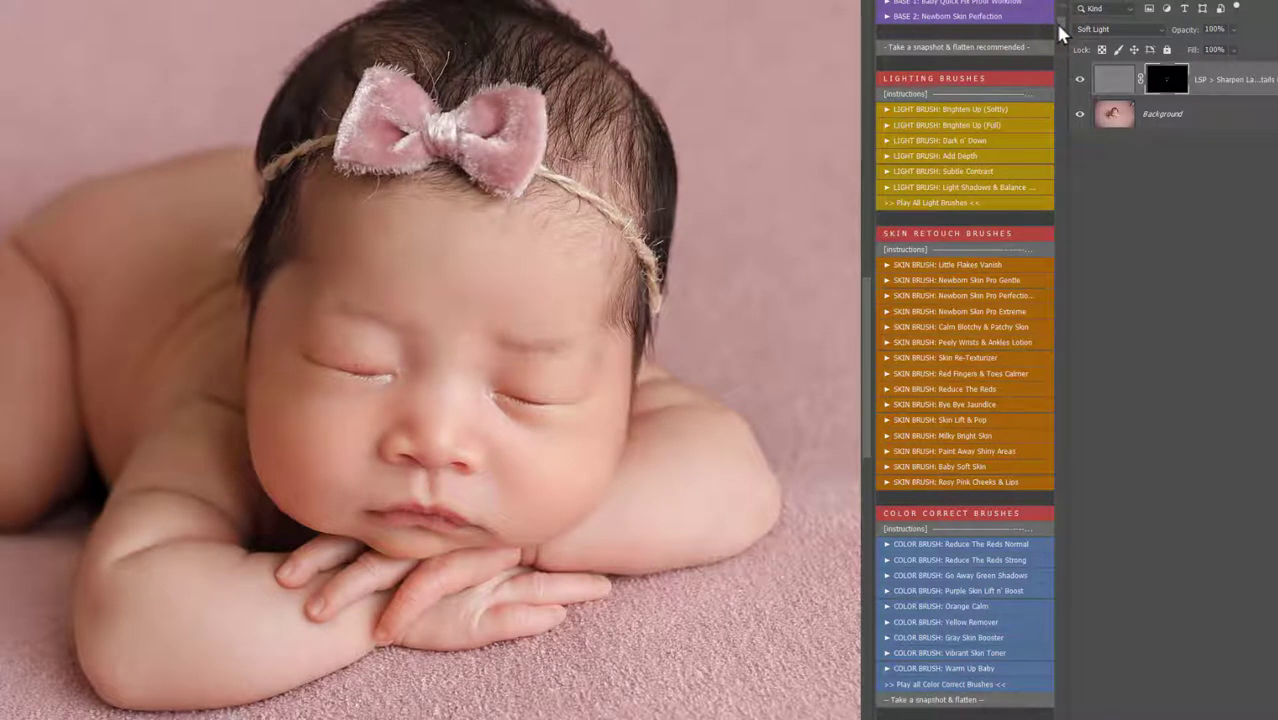
scroll(992, 420, down, 3)
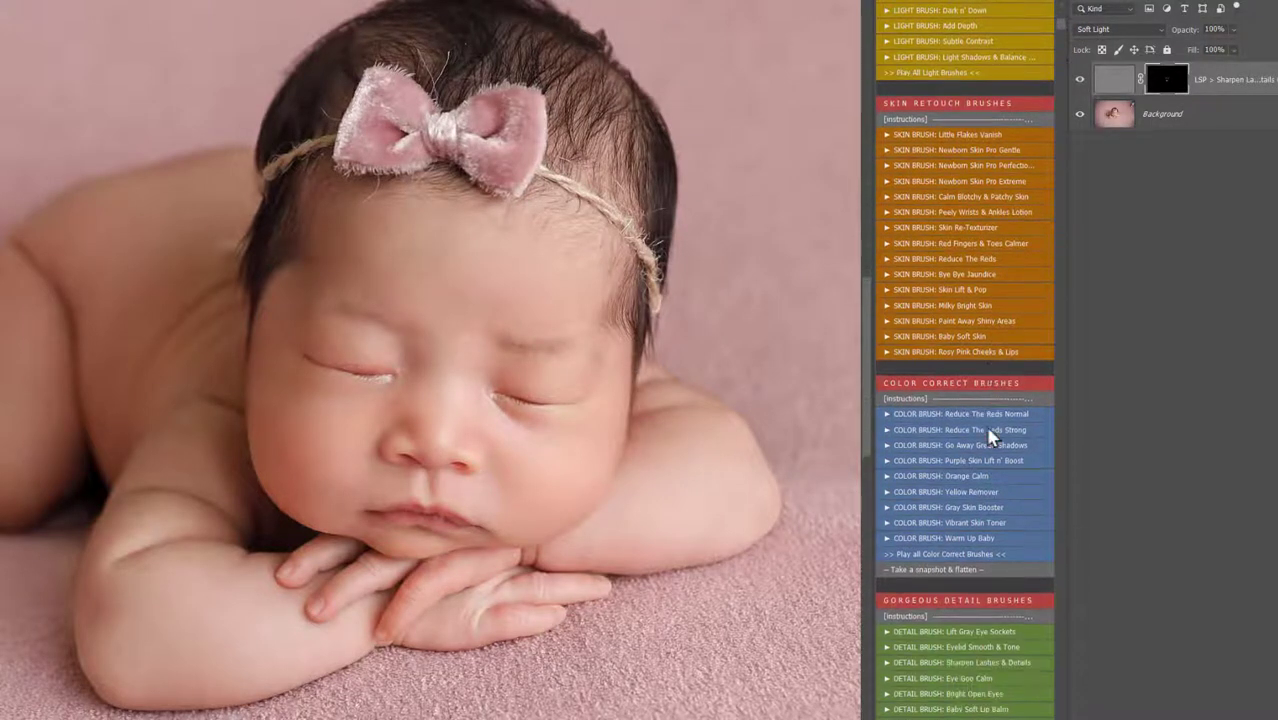
scroll(988, 437, down, 5)
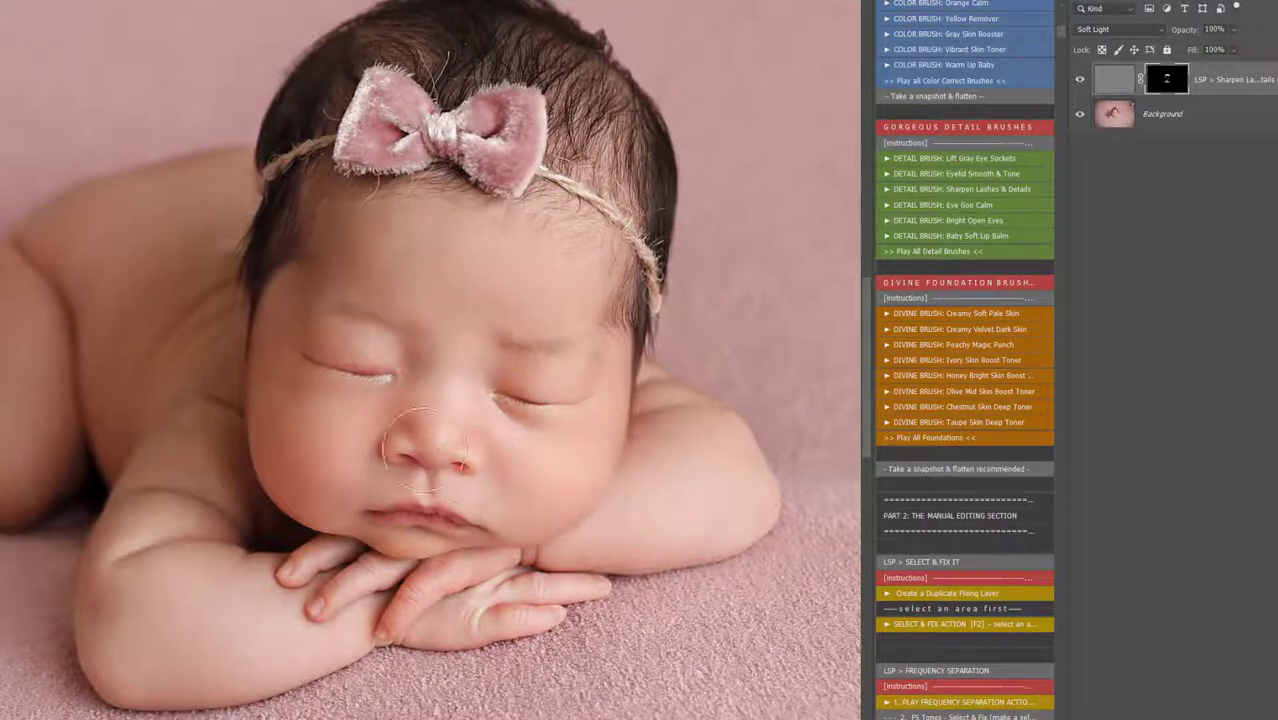
- Run the Honey Bright Skin Boost foundation brush, paint it over the baby's face and body, and lower the layer's opacity to 18%
scroll(1006, 345, down, 3)
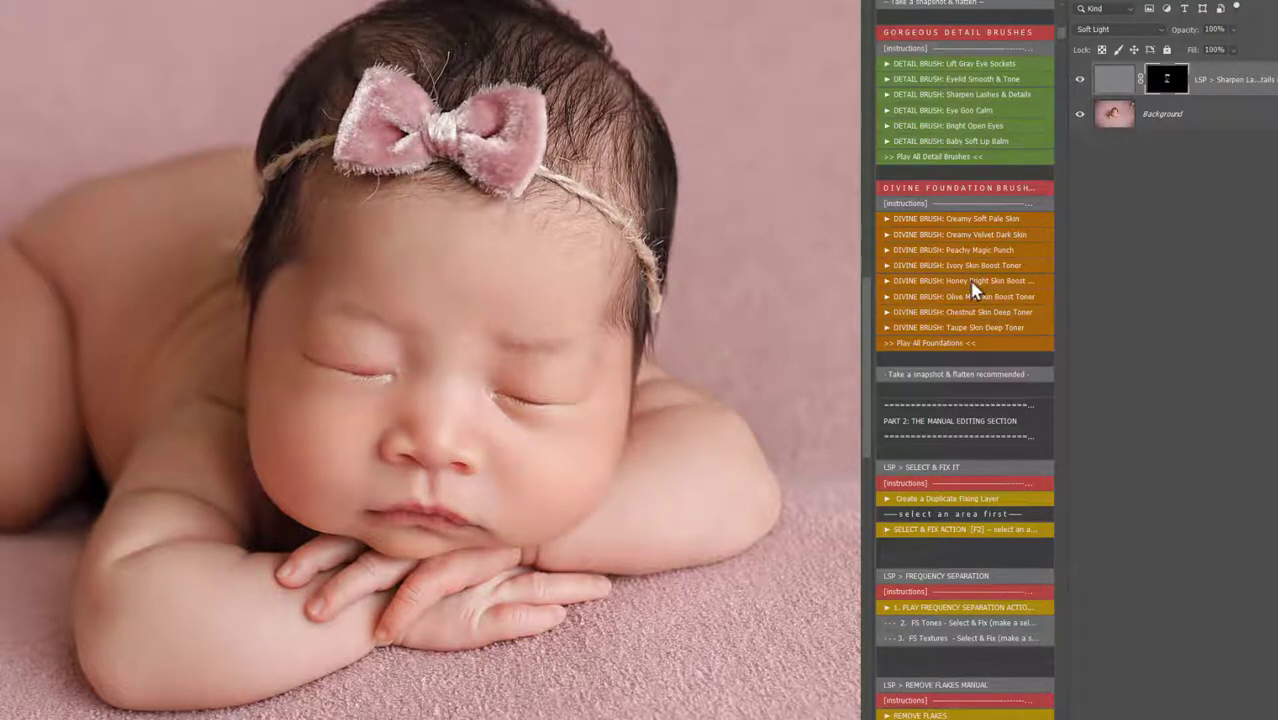
click(958, 283)
right_click(638, 438)
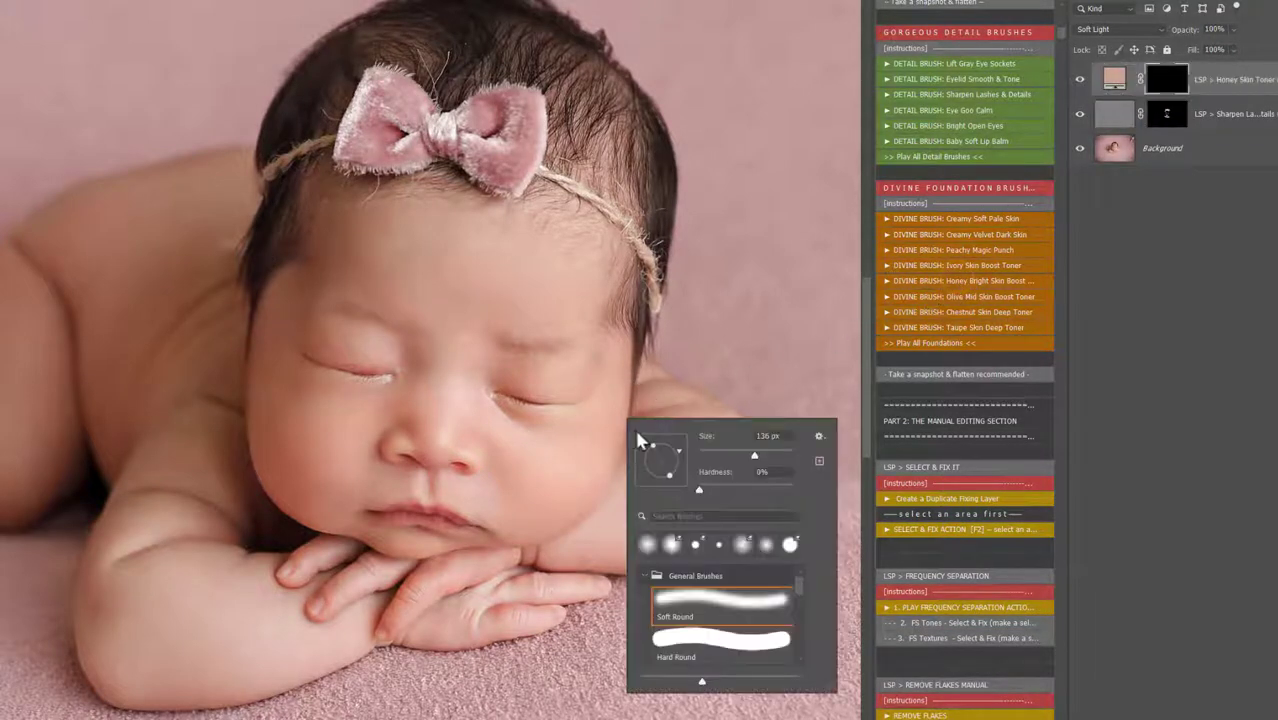
click(776, 454)
mouse_move(270, 437)
mouse_down()
mouse_move(355, 194)
mouse_move(530, 240)
mouse_up()
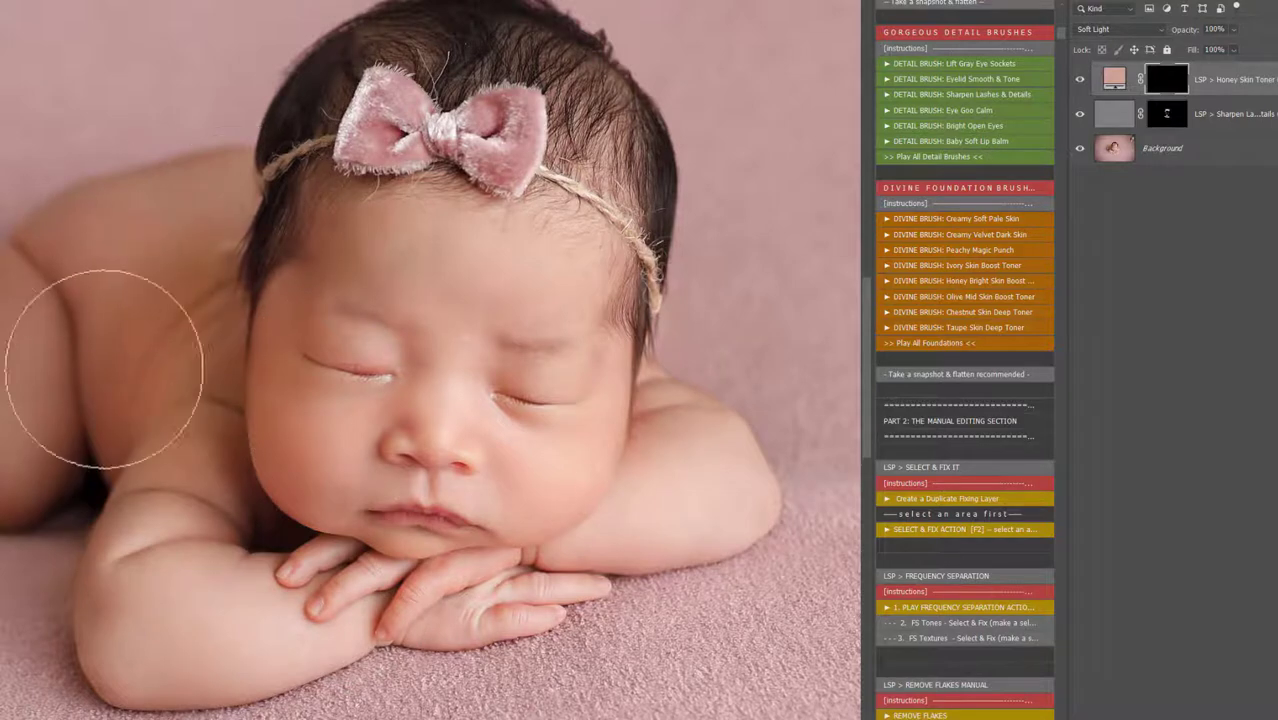
mouse_move(123, 281)
mouse_down()
mouse_move(217, 494)
mouse_move(466, 265)
mouse_move(506, 260)
mouse_up()
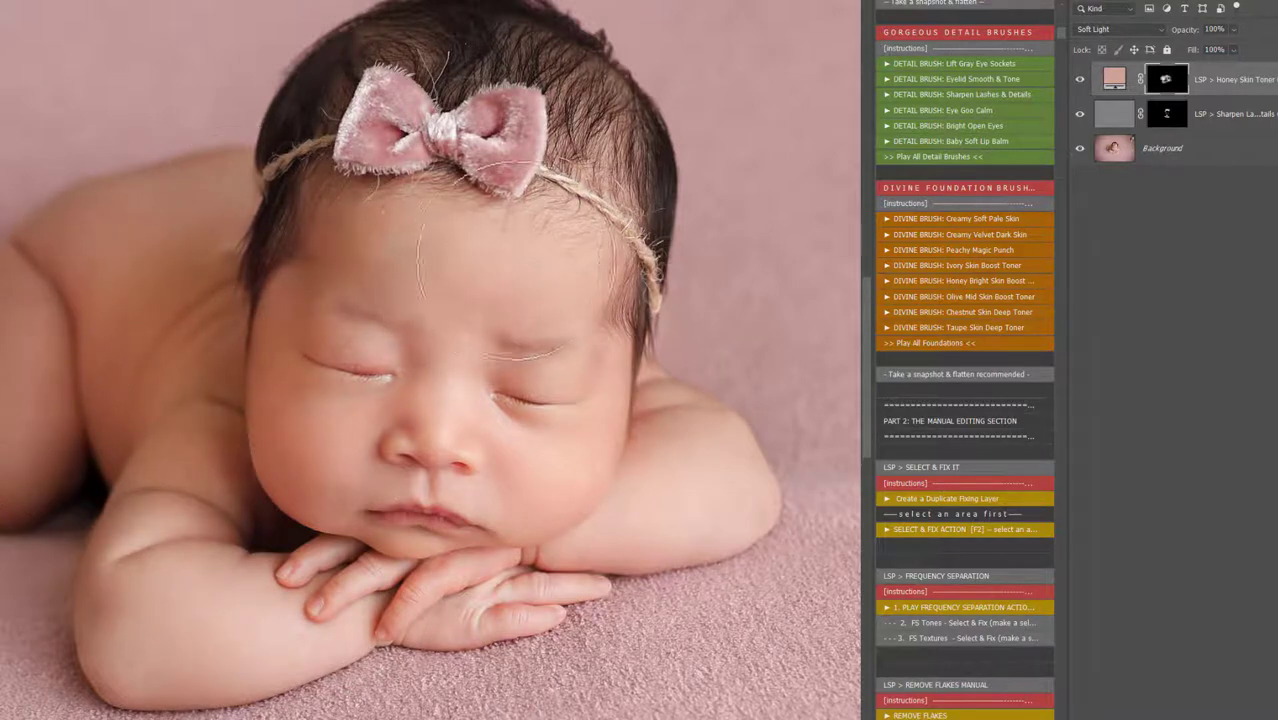
click(1233, 29)
drag(1197, 50, 1201, 46)
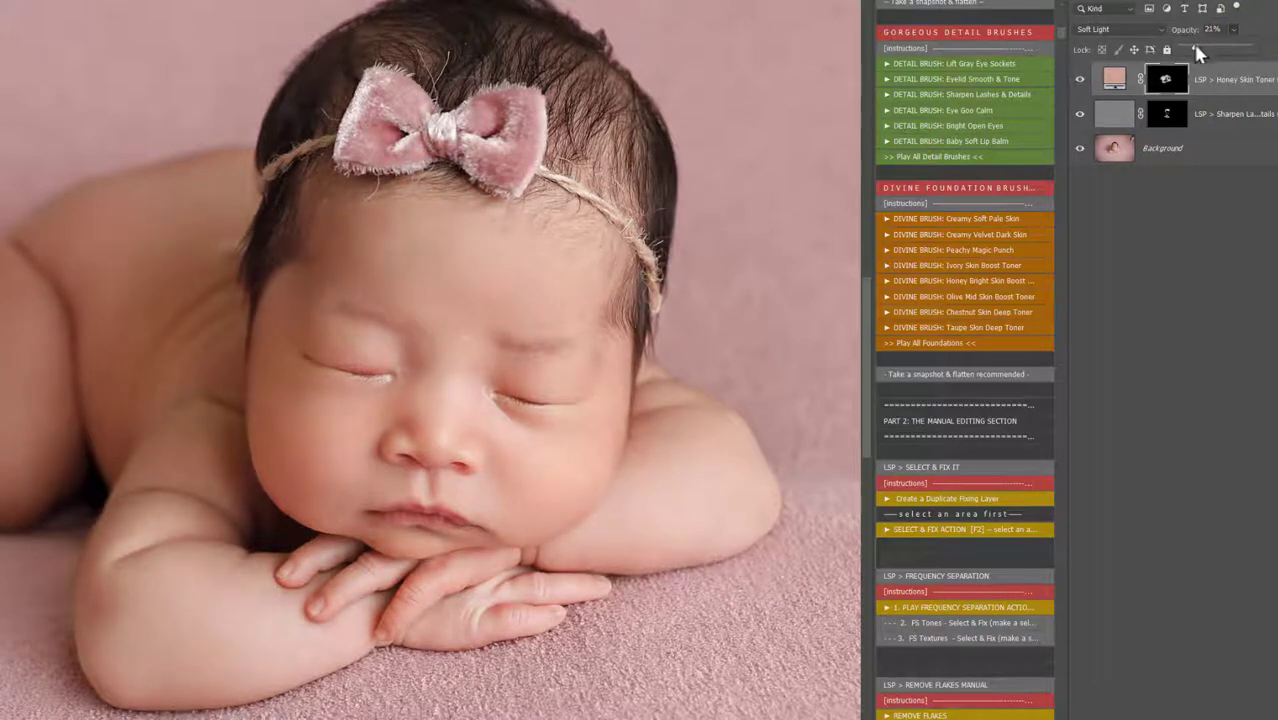
- Create a duplicate fixing layer and remove the white bottle from the blanket's corner with the Select & Fix action
scroll(960, 365, down, 5)
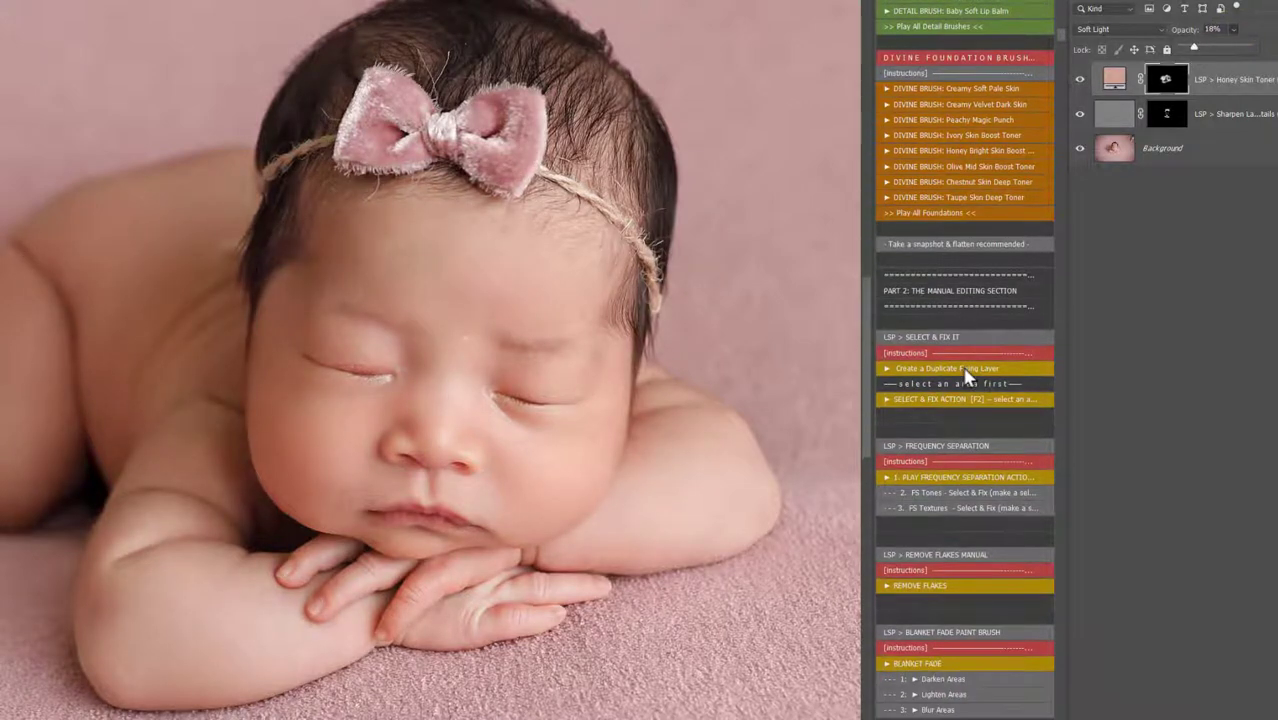
alt+click(633, 337)
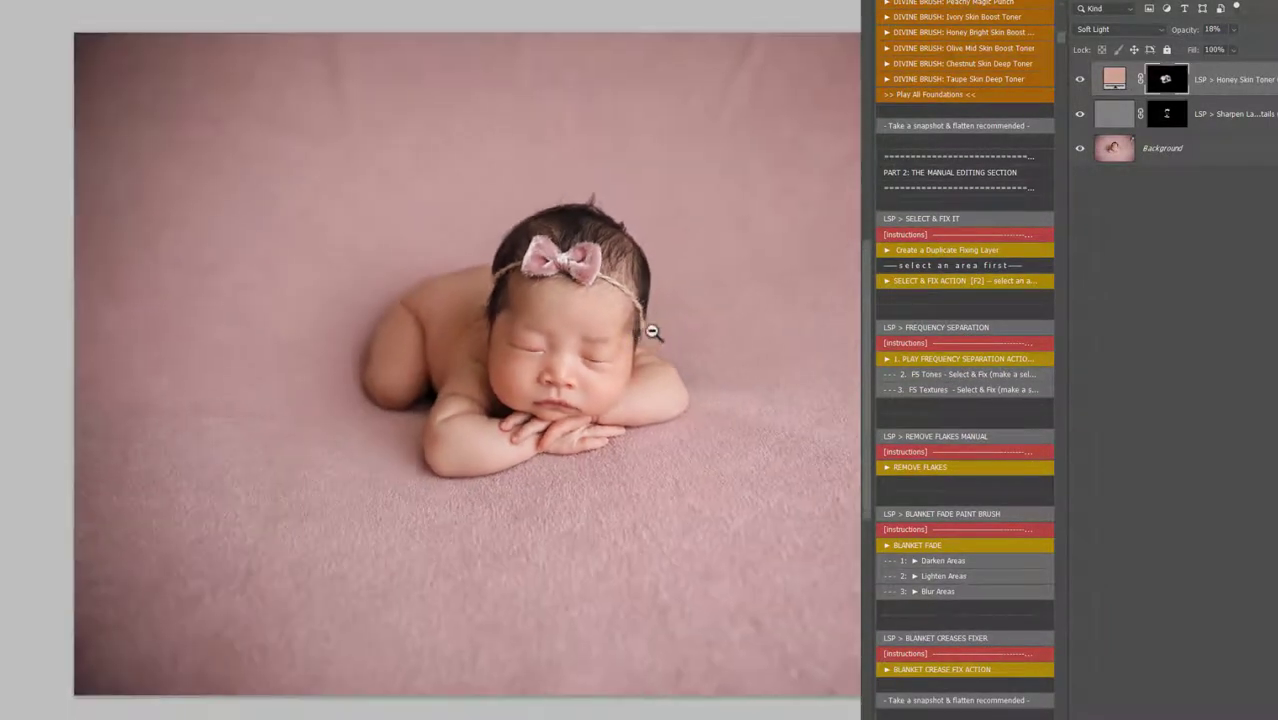
drag(700, 316, 551, 341)
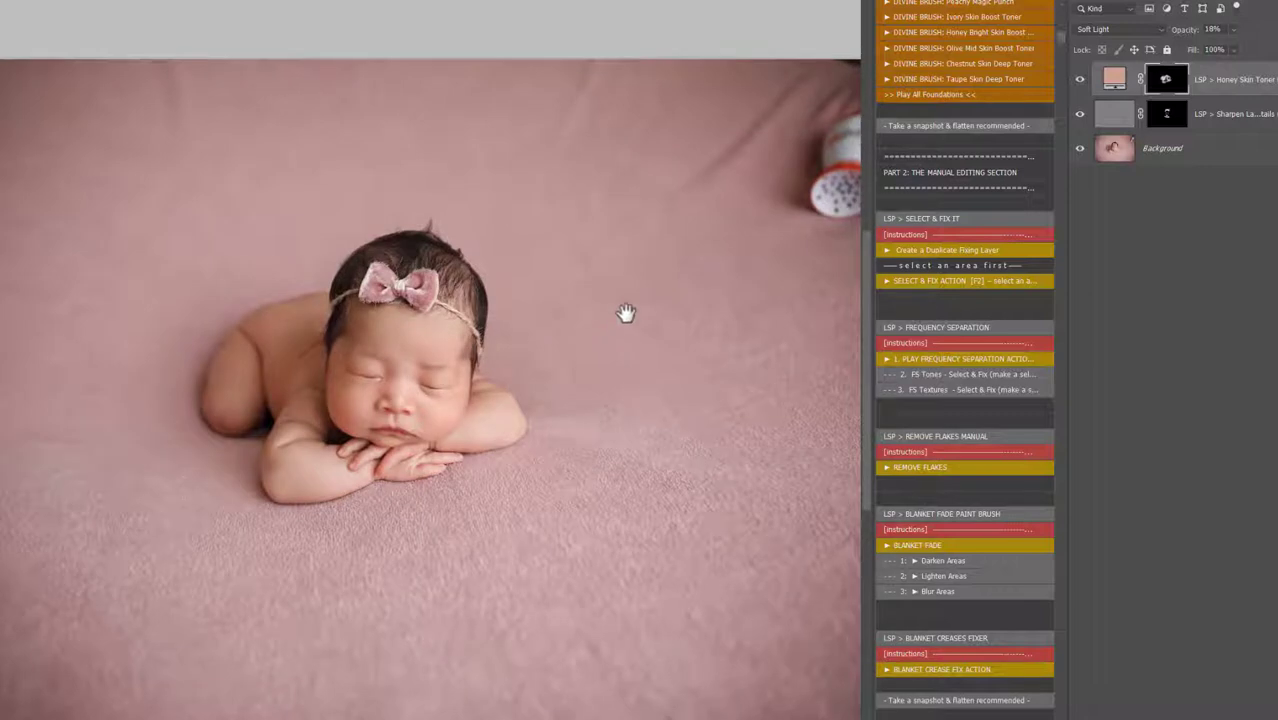
drag(738, 227, 651, 229)
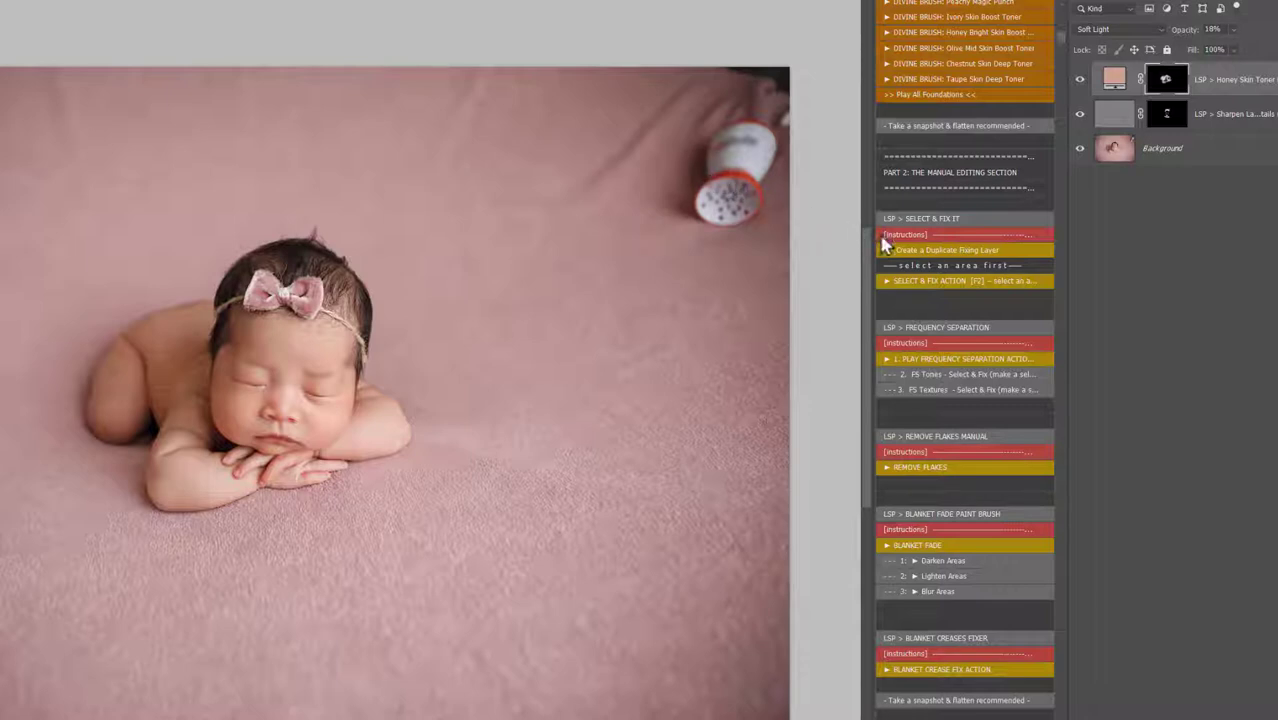
click(920, 258)
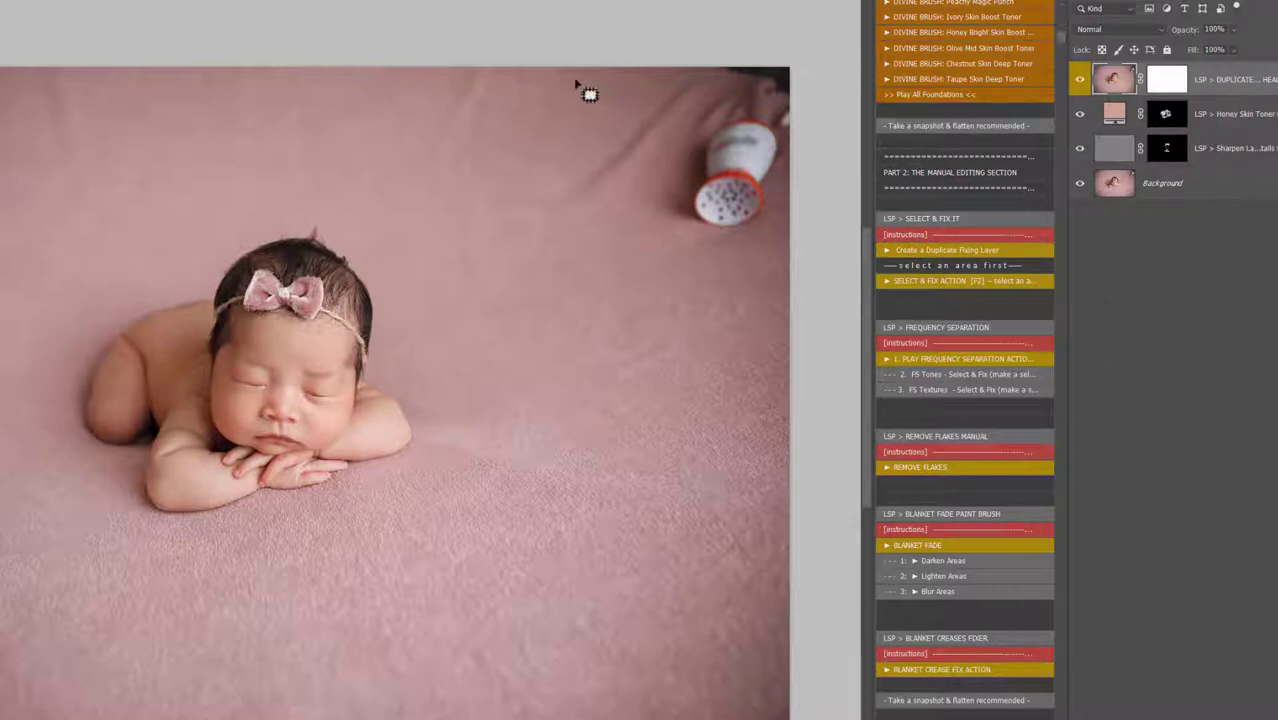
mouse_move(729, 64)
mouse_down()
mouse_move(555, 181)
mouse_move(547, 226)
mouse_move(642, 183)
mouse_move(640, 237)
mouse_move(737, 244)
mouse_move(782, 228)
mouse_move(816, 167)
mouse_move(806, 34)
mouse_move(788, 64)
mouse_up()
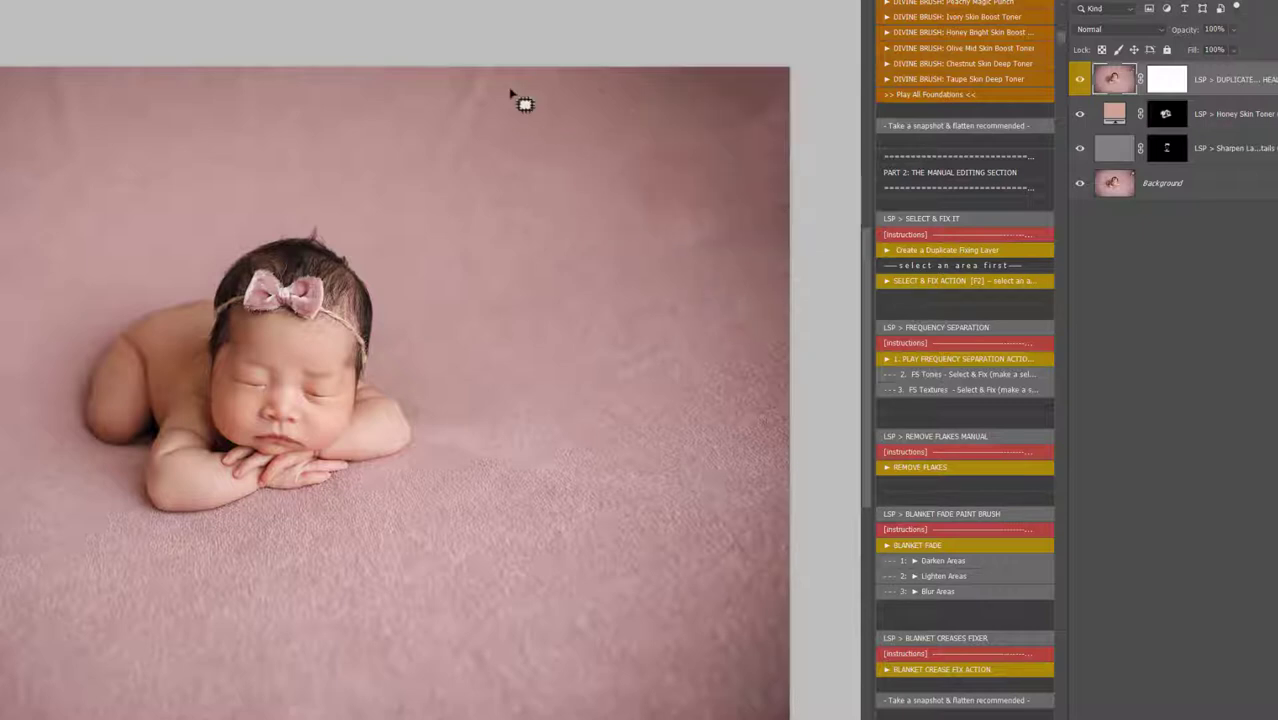
- Select the marked blanket patches along the photo's upper edge and in its corner, and clean them with the Select & Fix action
mouse_move(510, 72)
mouse_down()
mouse_move(468, 188)
mouse_move(557, 50)
mouse_up()
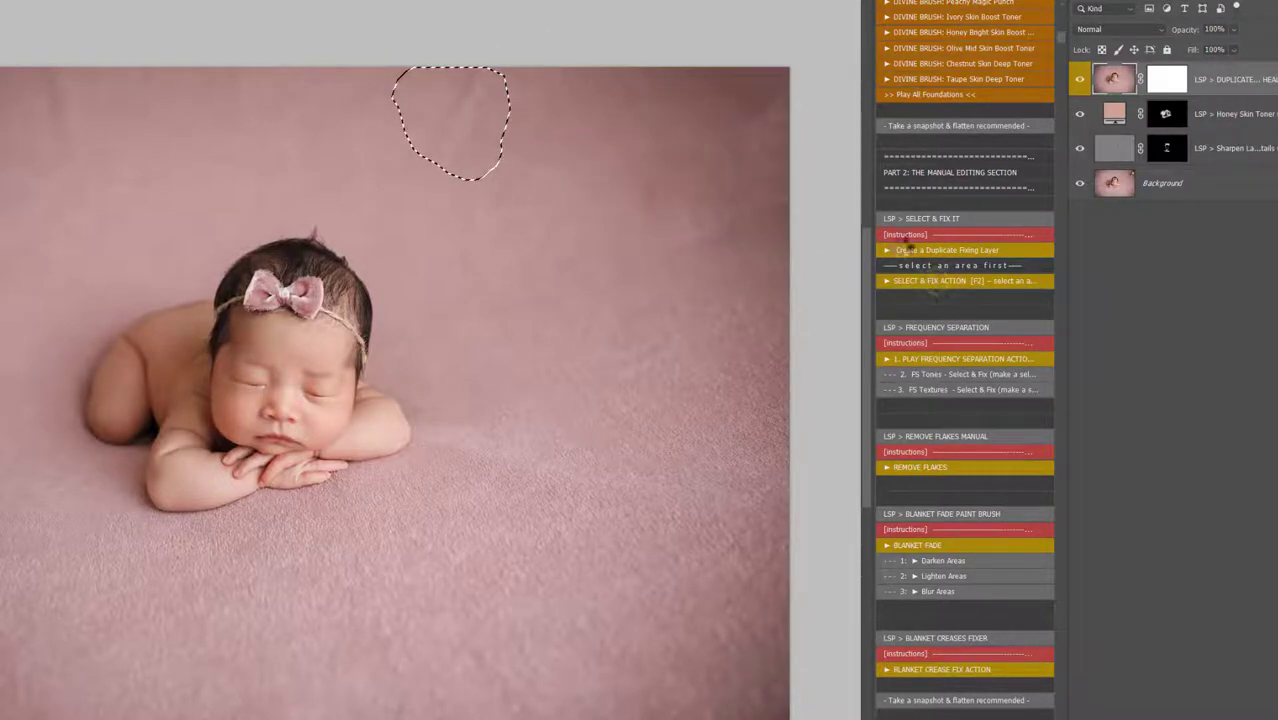
mouse_move(798, 160)
mouse_down()
mouse_move(685, 248)
mouse_move(873, 114)
mouse_move(756, 191)
mouse_up()
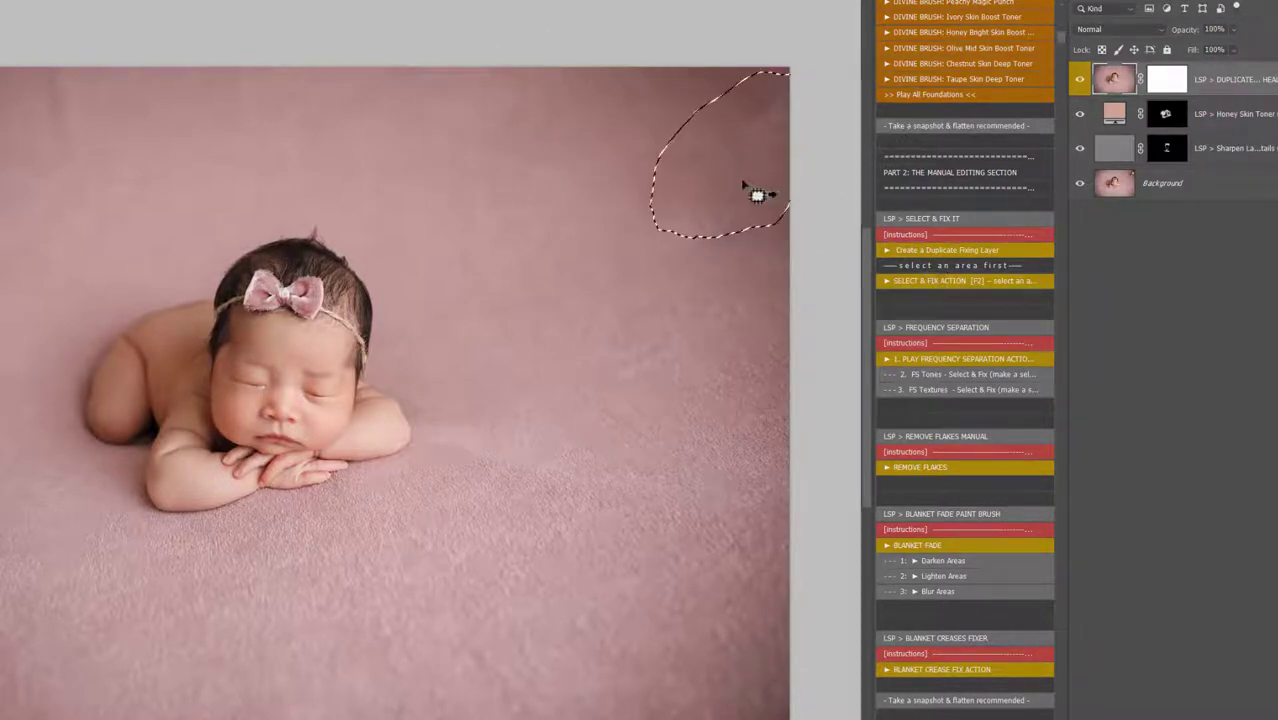
click(617, 80)
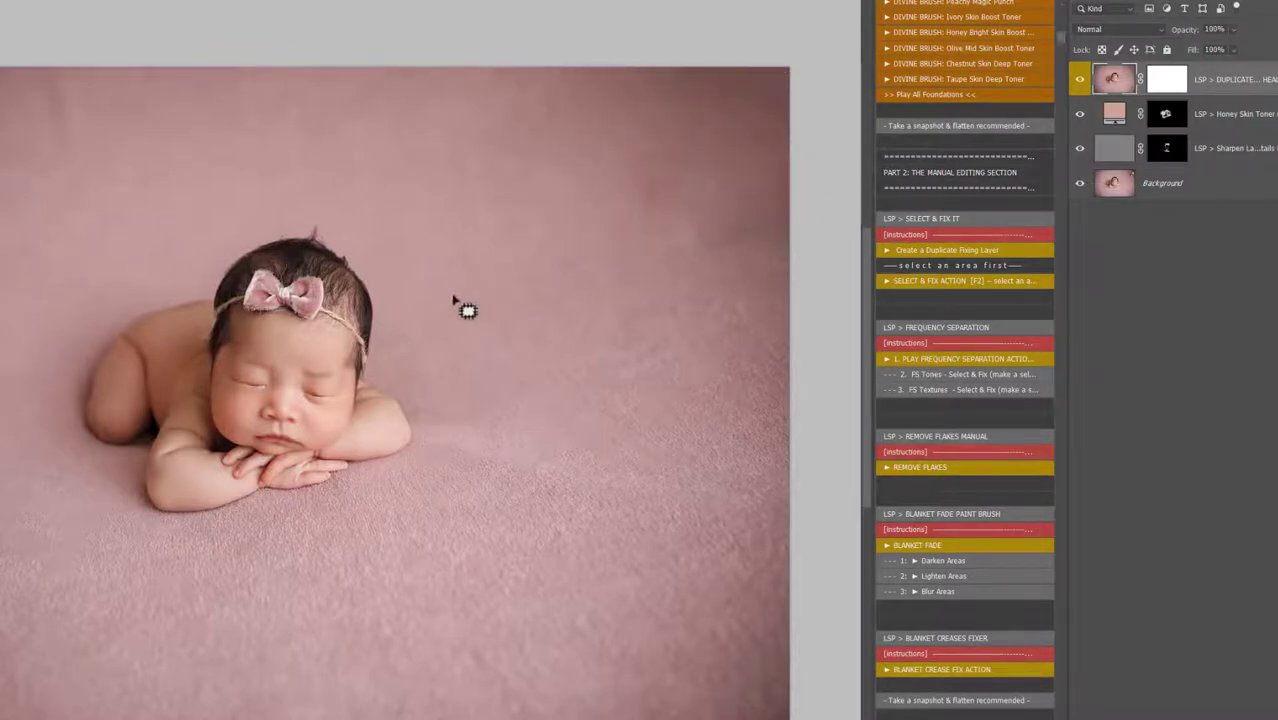
- Lasso the spot between the baby's eyebrows and the stray hairs just below the bow on the forehead
drag(424, 332, 620, 312)
ctrl+click(493, 352)
mouse_move(493, 352)
mouse_down()
mouse_move(560, 356)
mouse_move(522, 374)
mouse_move(518, 348)
mouse_up()
key(l)
scroll(500, 360, up, 2)
scroll(418, 245, up, 2)
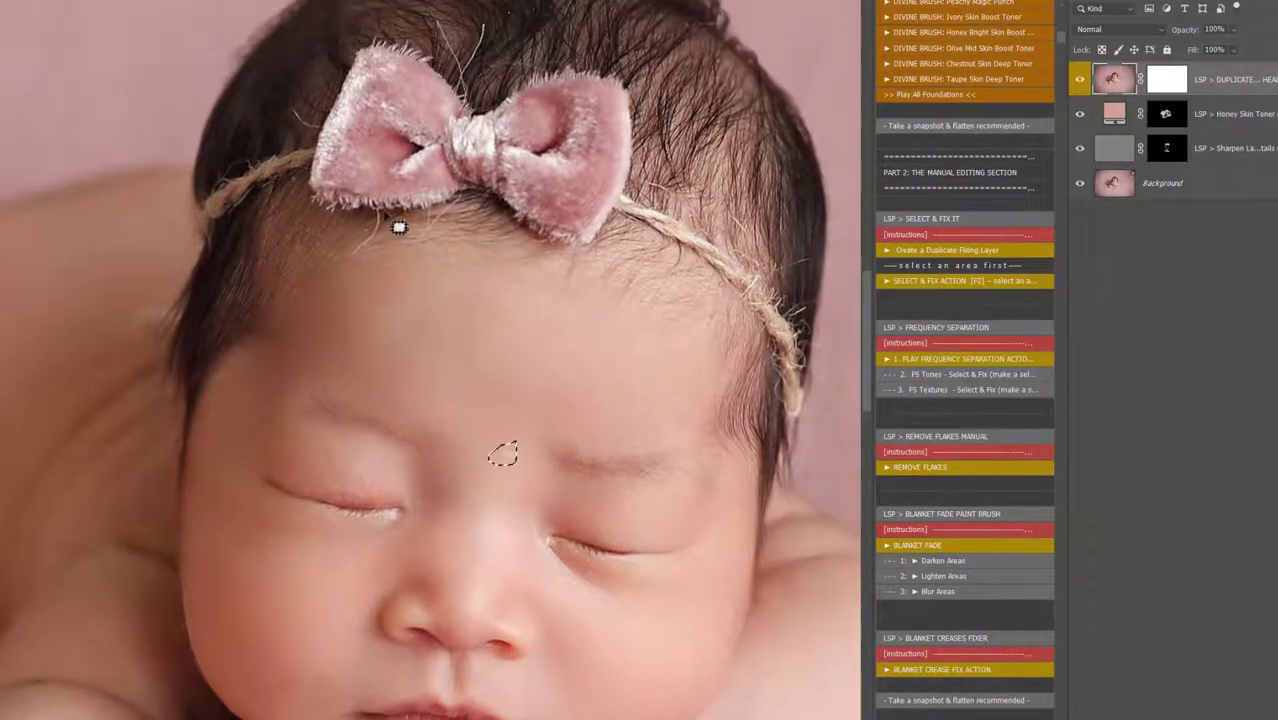
mouse_move(398, 228)
mouse_down()
mouse_move(385, 260)
mouse_move(371, 248)
mouse_move(398, 222)
mouse_up()
mouse_move(430, 222)
mouse_down()
mouse_move(451, 240)
mouse_move(422, 300)
mouse_move(397, 294)
mouse_move(442, 220)
mouse_move(468, 204)
mouse_up()
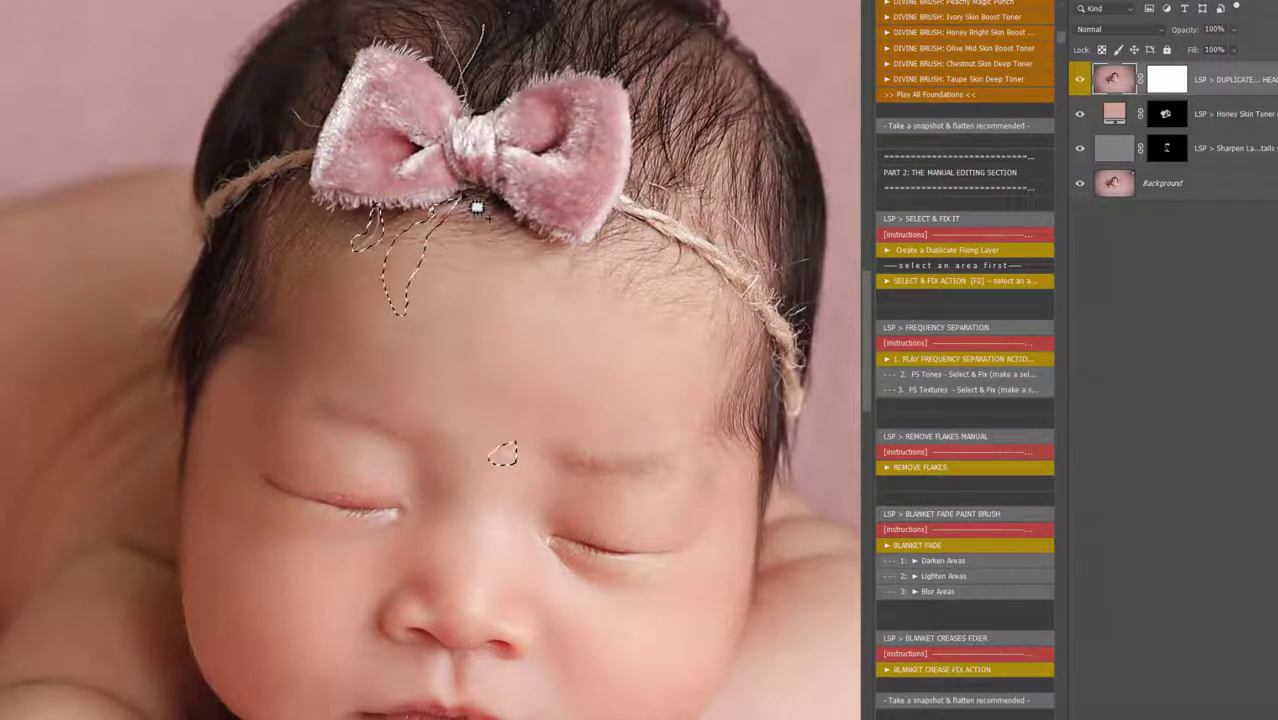
- Add the stray hairs above and beside the bow and the loose fibres along the headband to the selection
scroll(489, 141, up, 1)
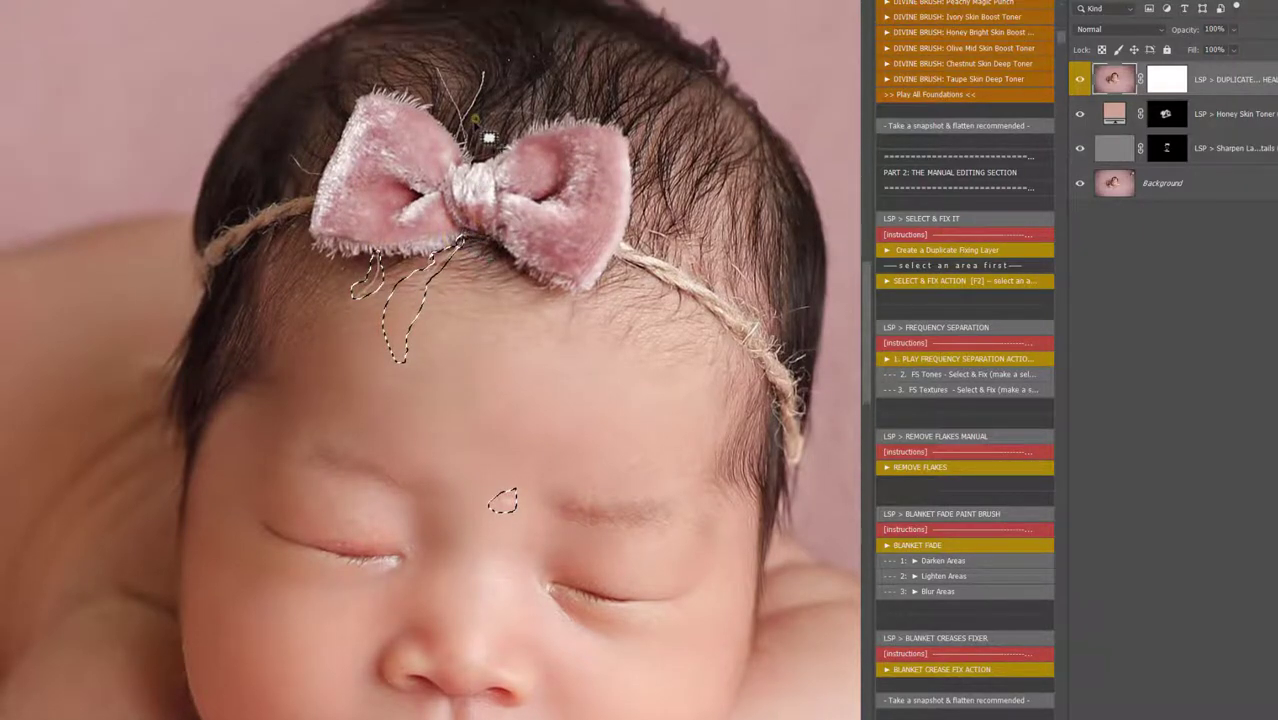
mouse_move(489, 137)
mouse_down()
mouse_move(484, 172)
mouse_move(466, 160)
mouse_move(447, 76)
mouse_move(485, 125)
mouse_move(500, 82)
mouse_move(502, 123)
mouse_move(531, 71)
mouse_move(549, 72)
mouse_move(535, 63)
mouse_up()
mouse_move(316, 165)
mouse_down()
mouse_move(326, 178)
mouse_move(289, 172)
mouse_move(300, 163)
mouse_up()
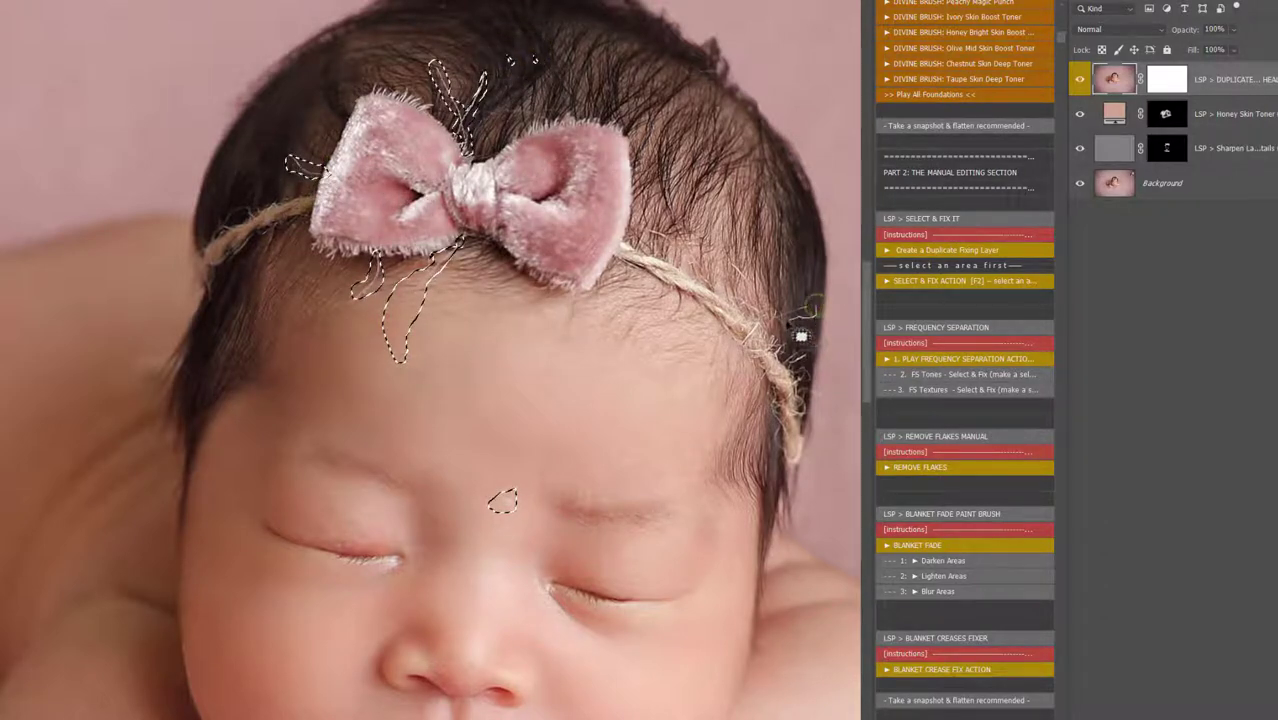
drag(801, 336, 762, 323)
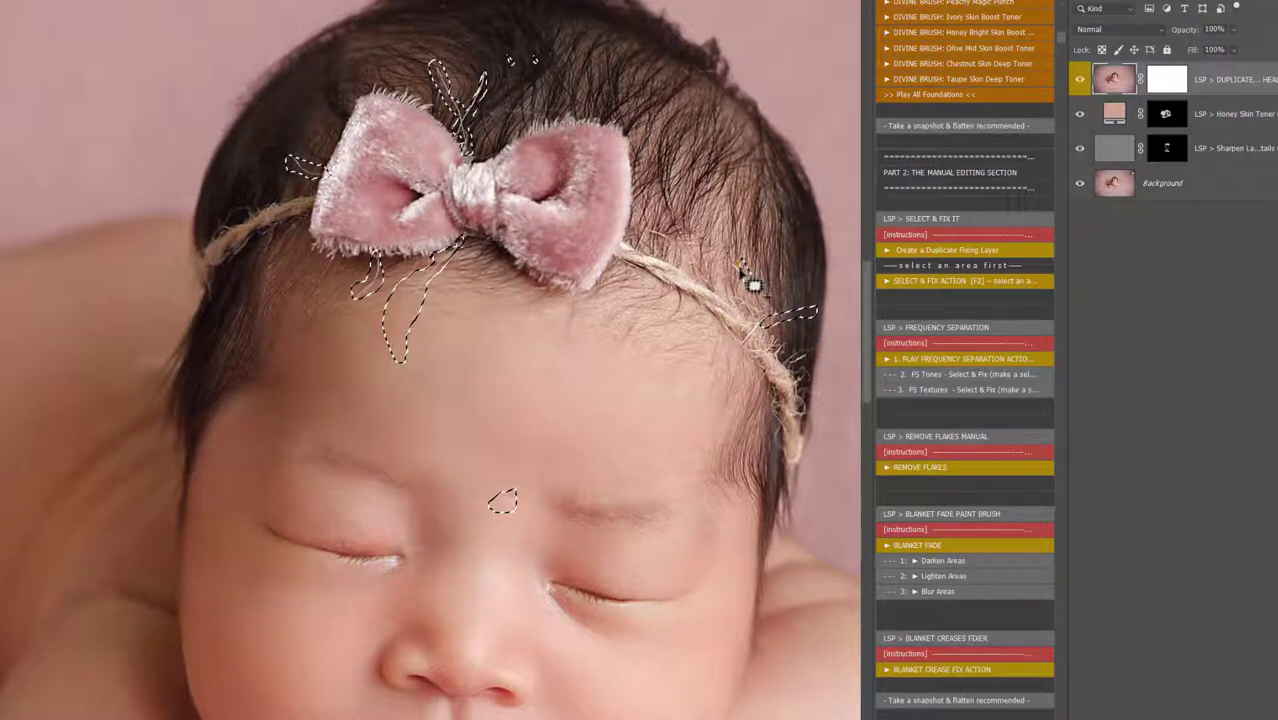
mouse_move(741, 268)
mouse_down()
mouse_move(676, 262)
mouse_move(669, 230)
mouse_up()
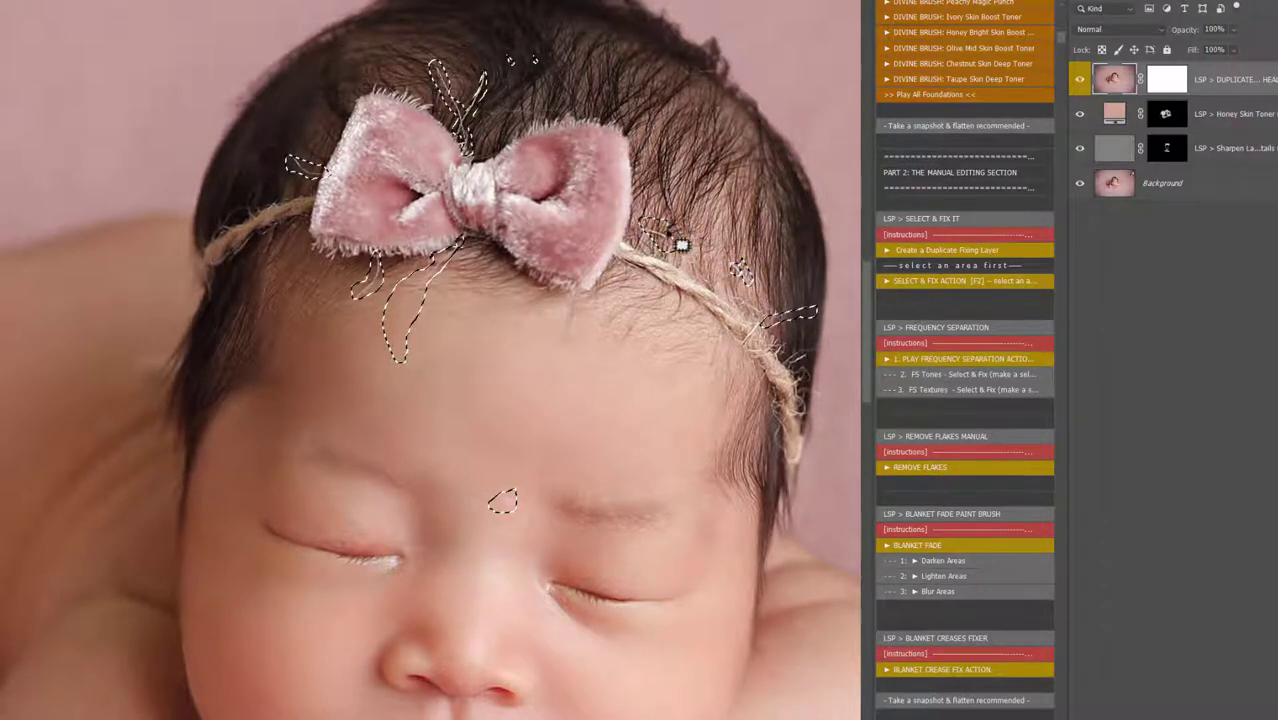
- Add the marks by the inner and outer eye corners and above the eyebrow, and run the Select & Fix action
scroll(681, 244, down, 2)
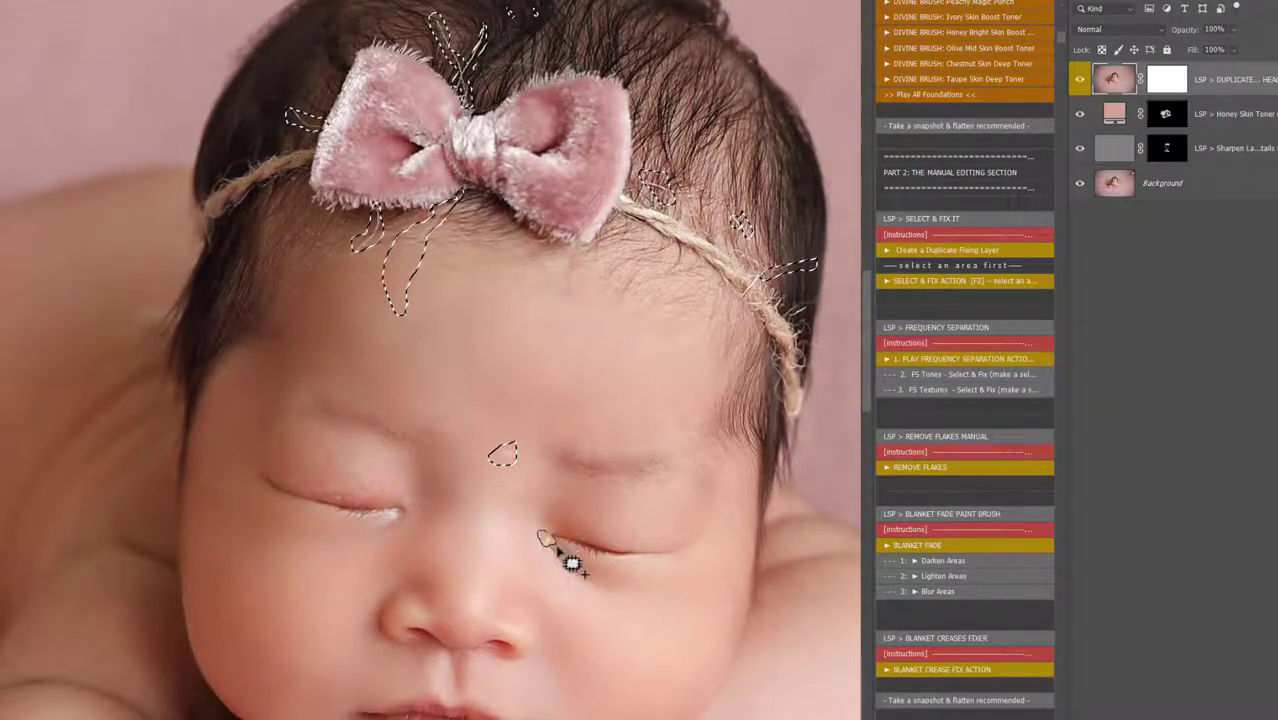
drag(556, 548, 543, 540)
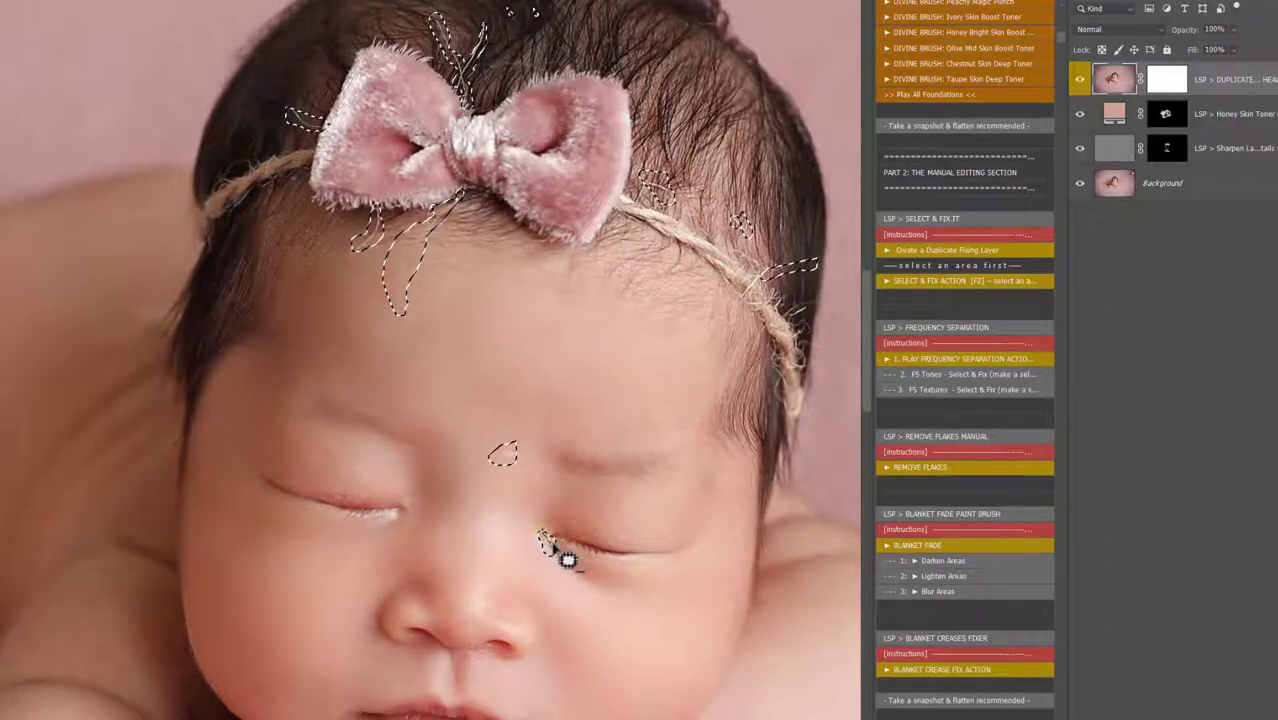
scroll(560, 548, down, 2)
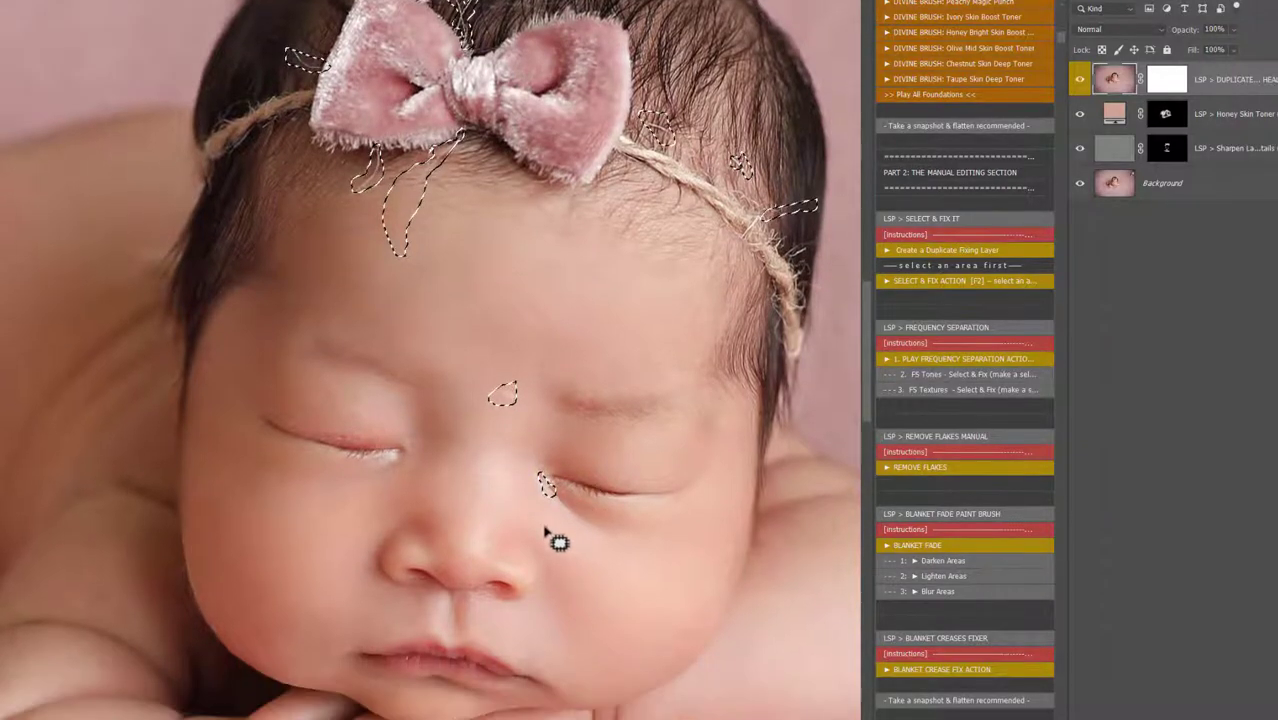
drag(268, 418, 263, 408)
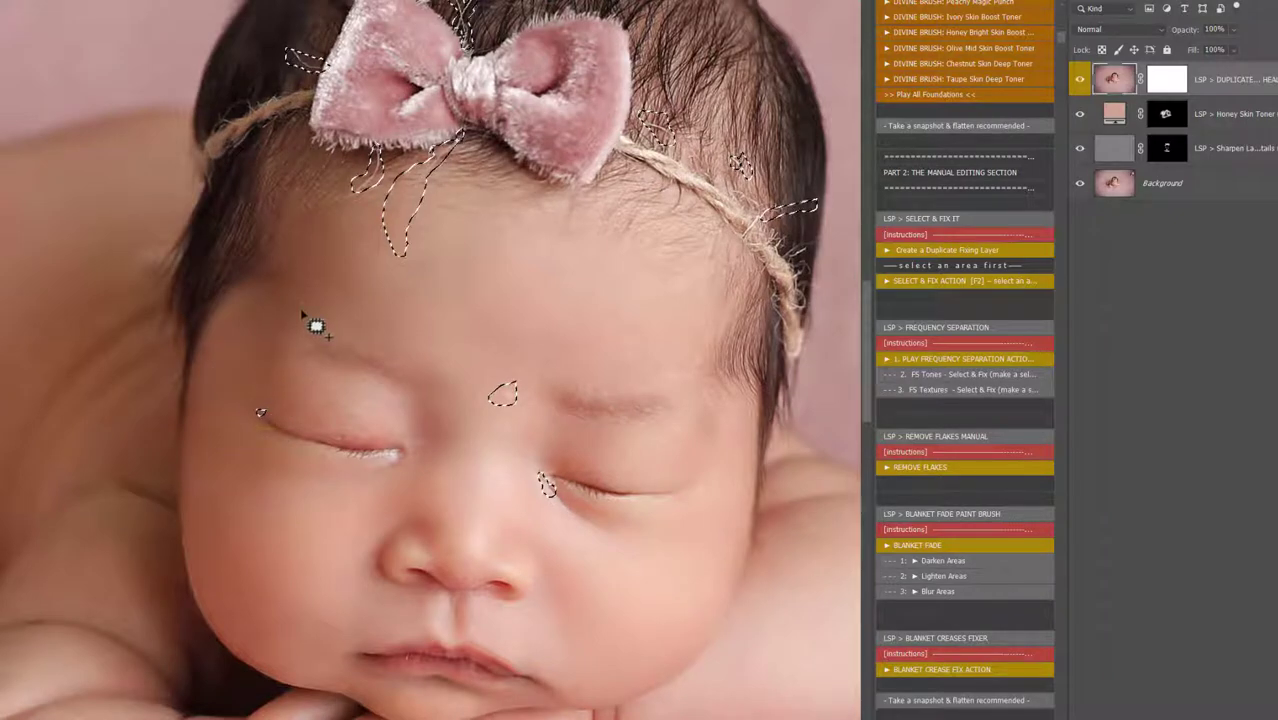
mouse_move(315, 327)
mouse_down()
mouse_move(308, 361)
mouse_move(317, 354)
mouse_up()
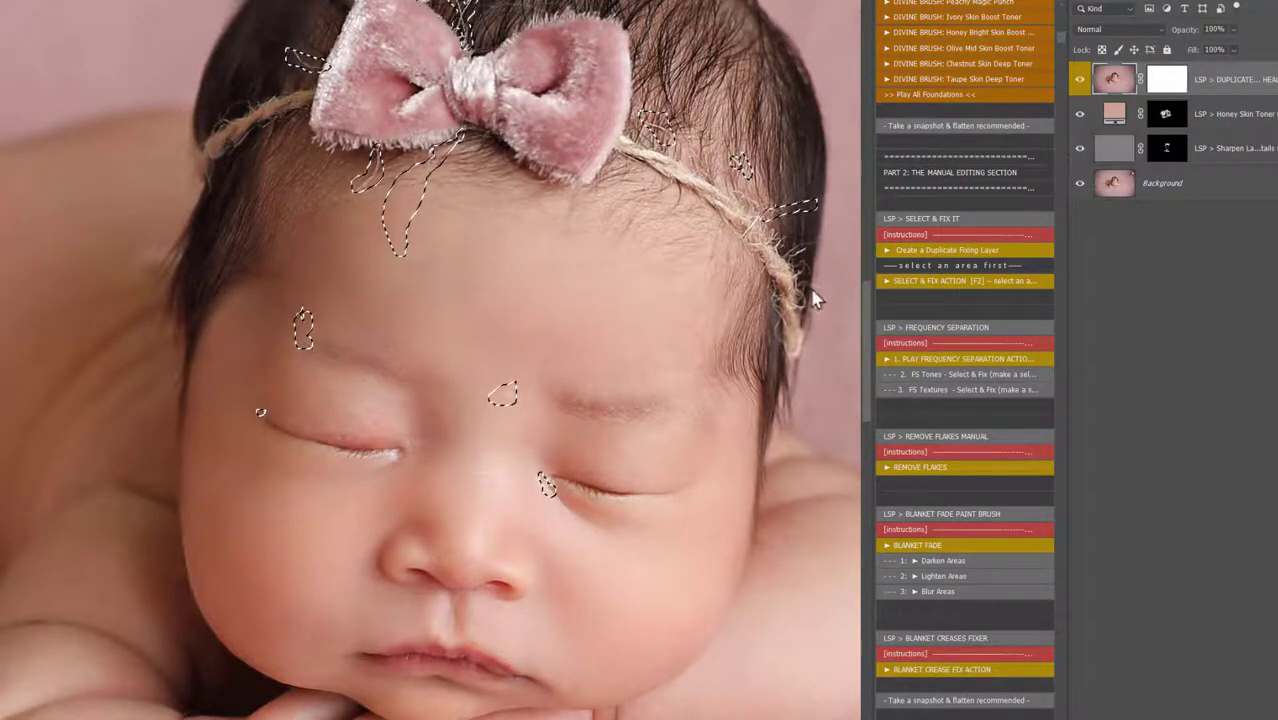
click(926, 283)
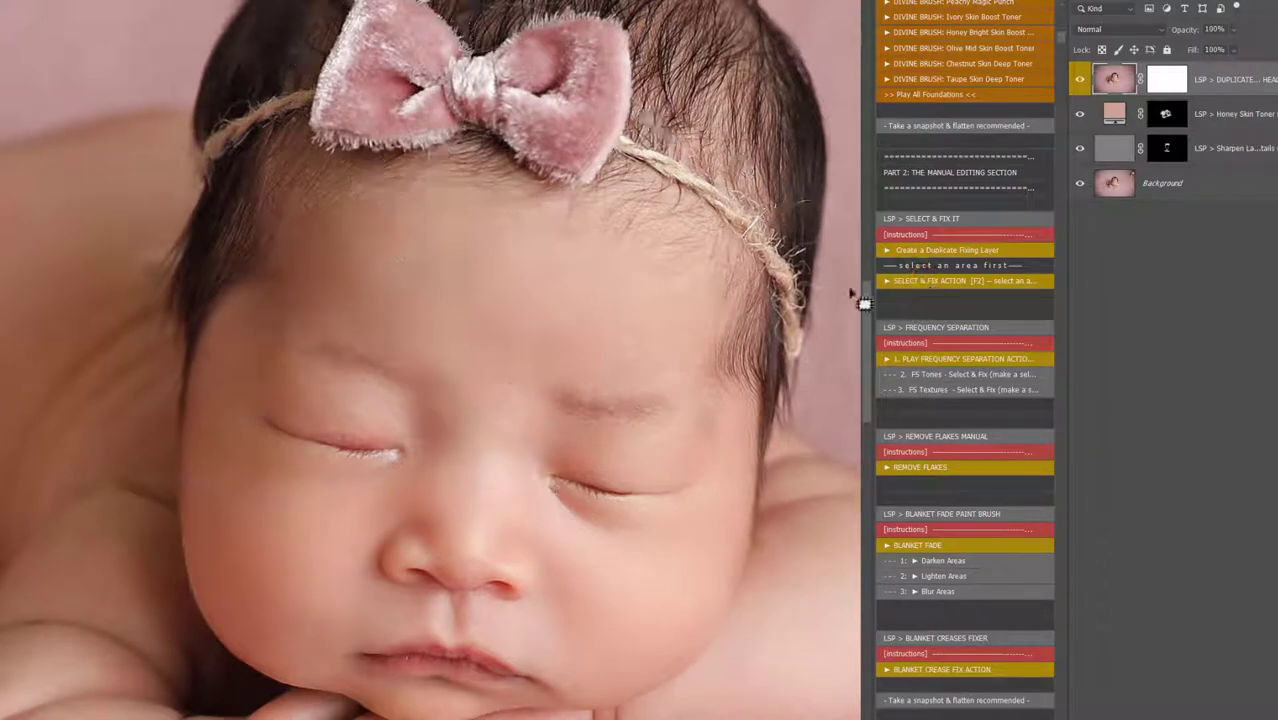
- Toggle the duplicate fixing layer to compare the face before and after the fixes, and look over the whole photo
alt+click(637, 322)
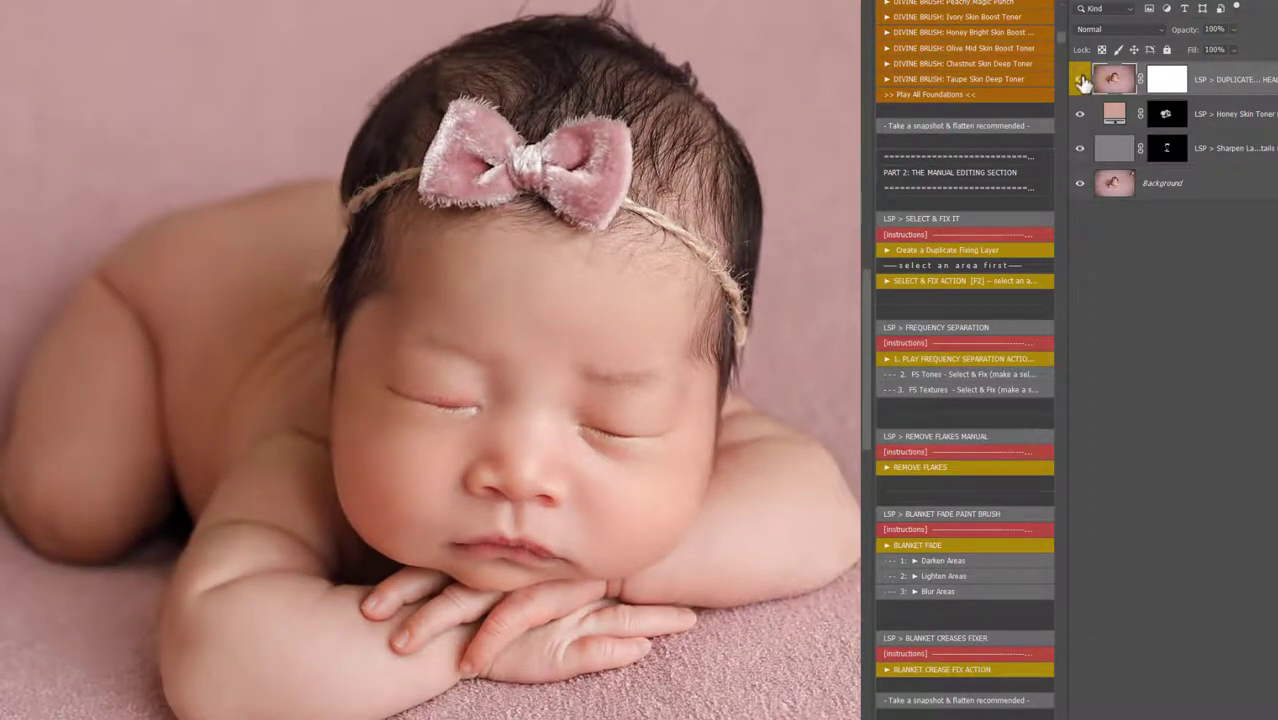
click(1080, 78)
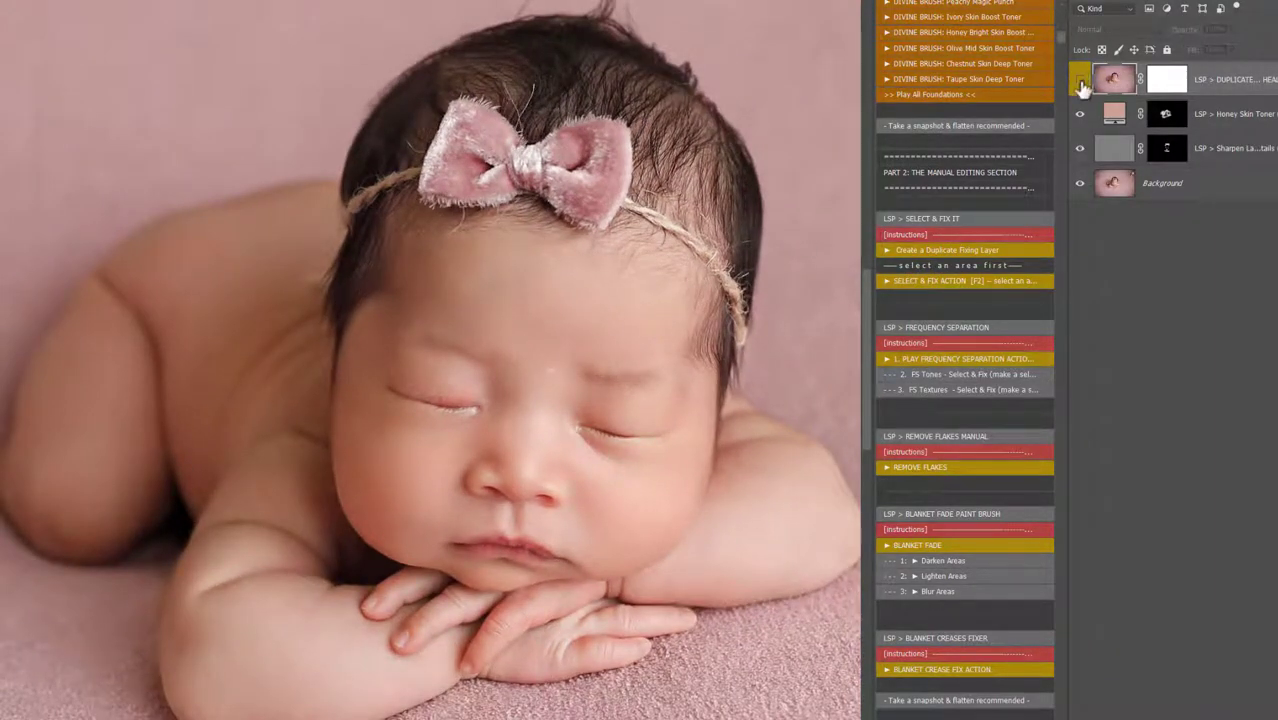
click(1079, 82)
click(1079, 82)
click(1078, 82)
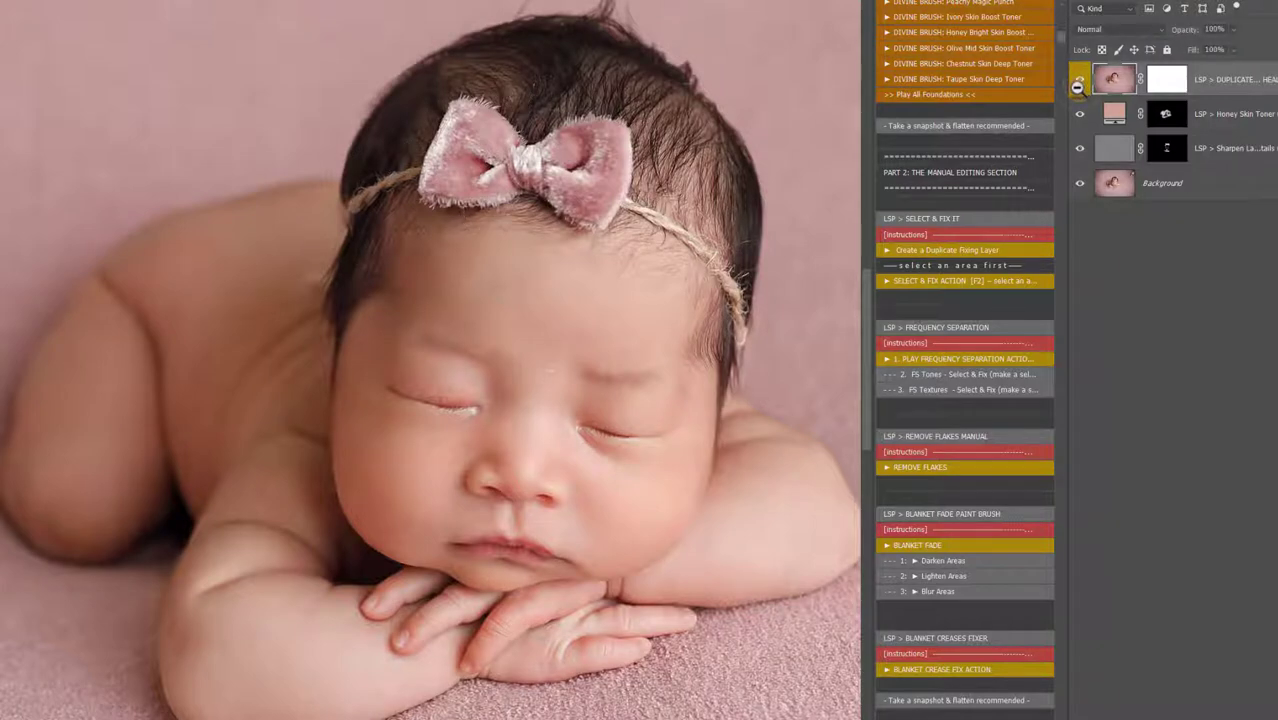
scroll(1021, 425, down, 2)
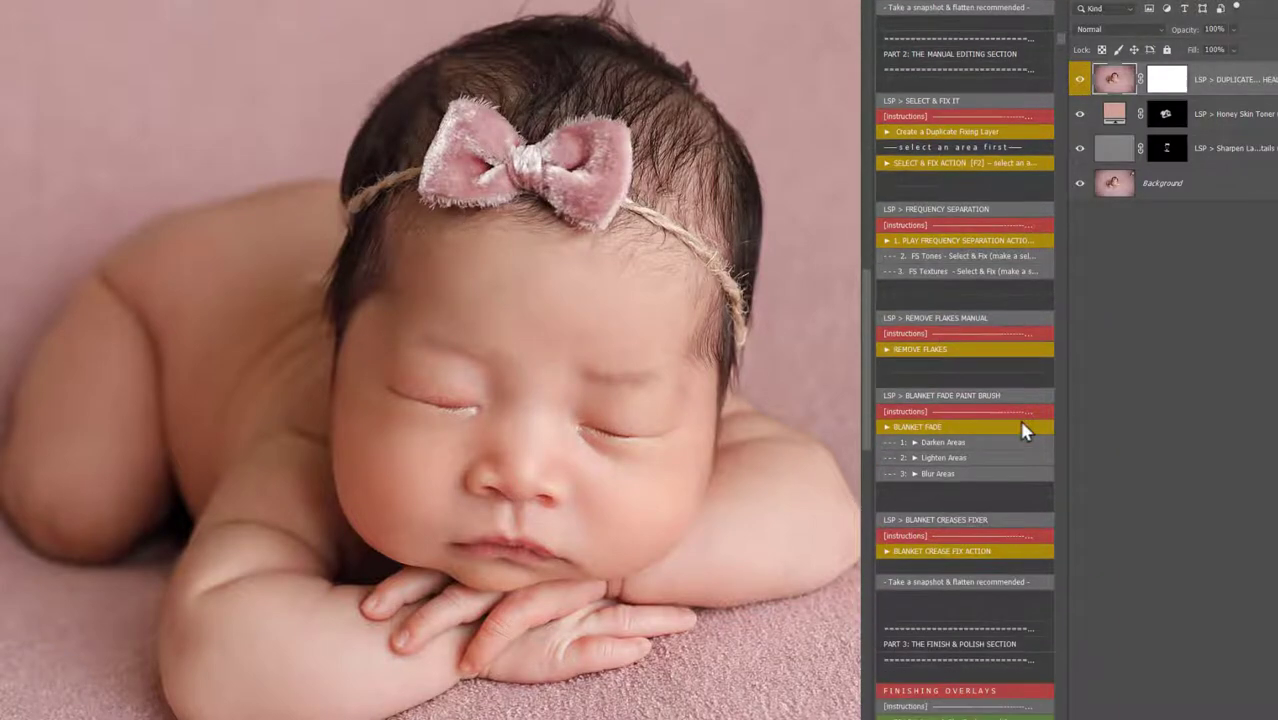
alt+click(687, 445)
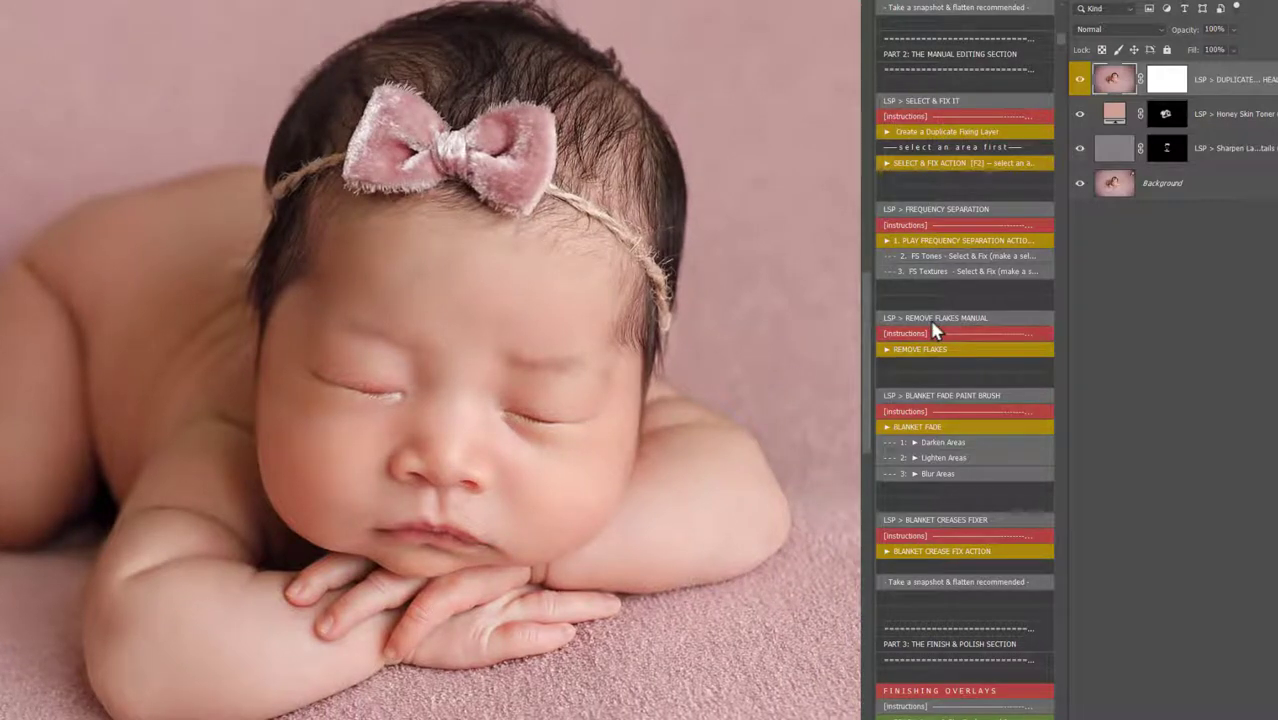
alt+click(608, 421)
alt+click(608, 421)
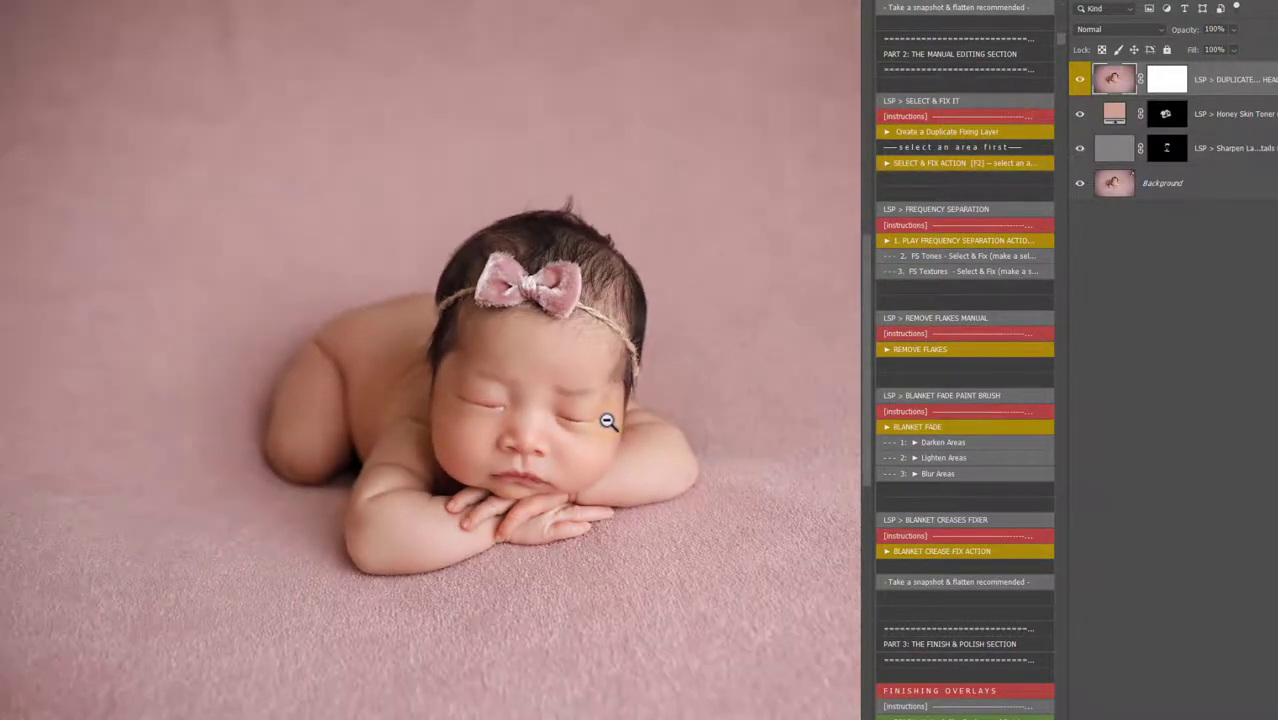
alt+click(607, 421)
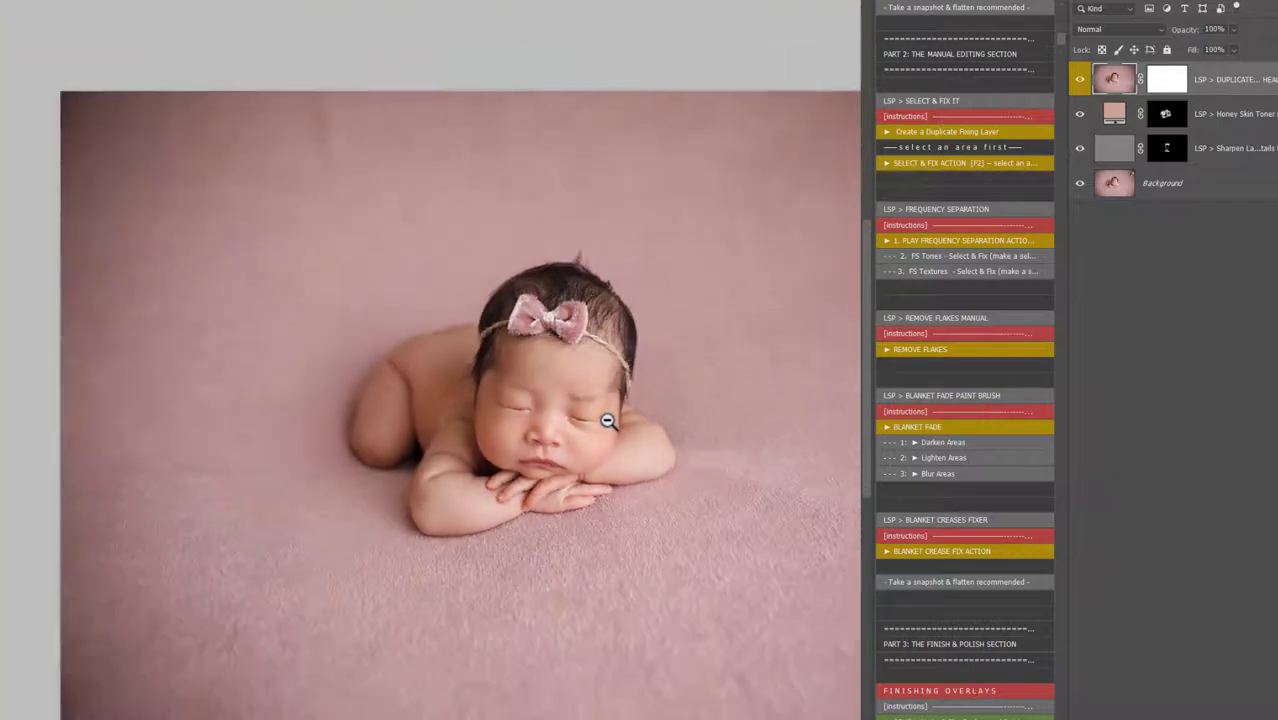
alt+click(607, 421)
- Run the Gray Skin Booster color brush, paint it over the baby's bent arm, and lower the layer's opacity to 21%
drag(595, 393, 492, 397)
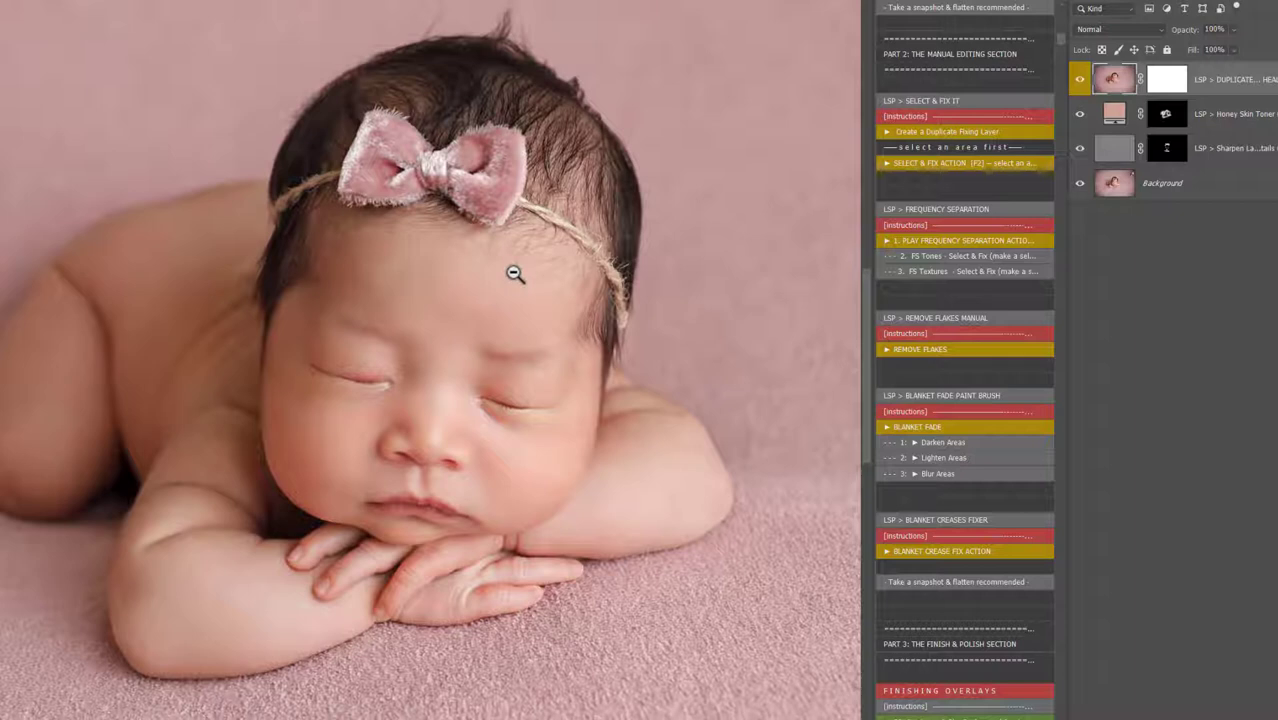
scroll(948, 297, up, 8)
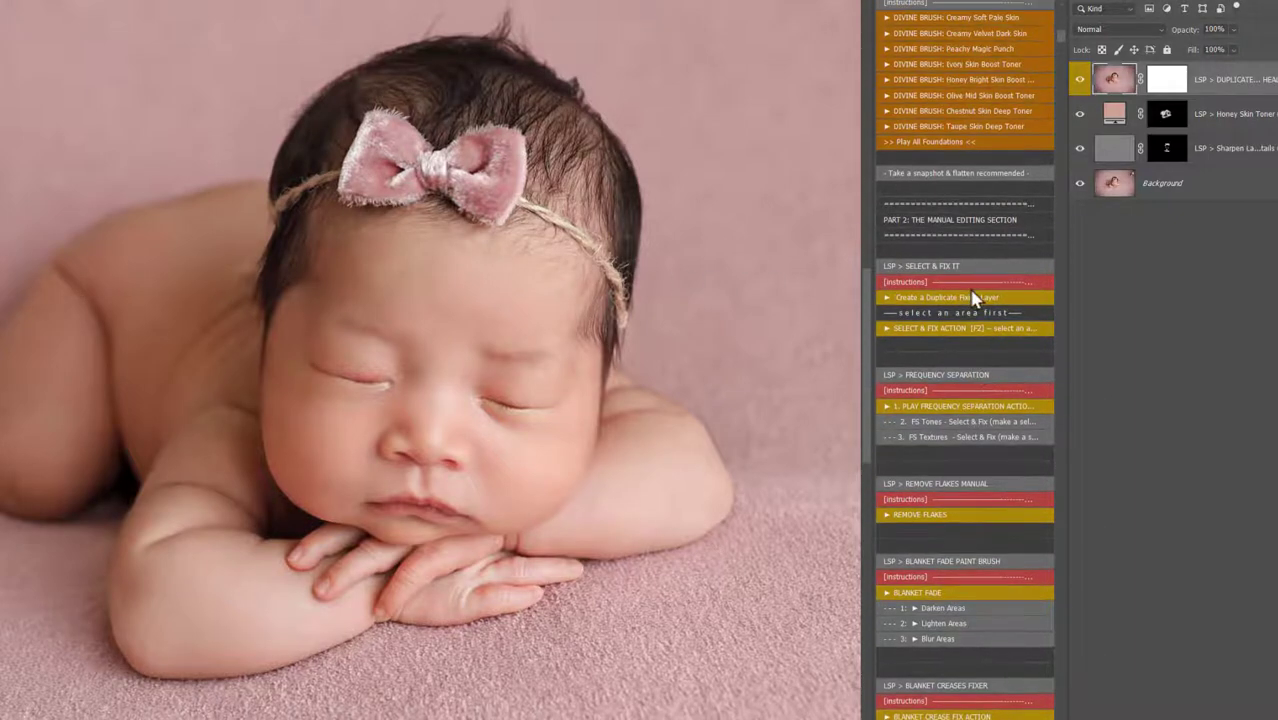
scroll(973, 297, up, 5)
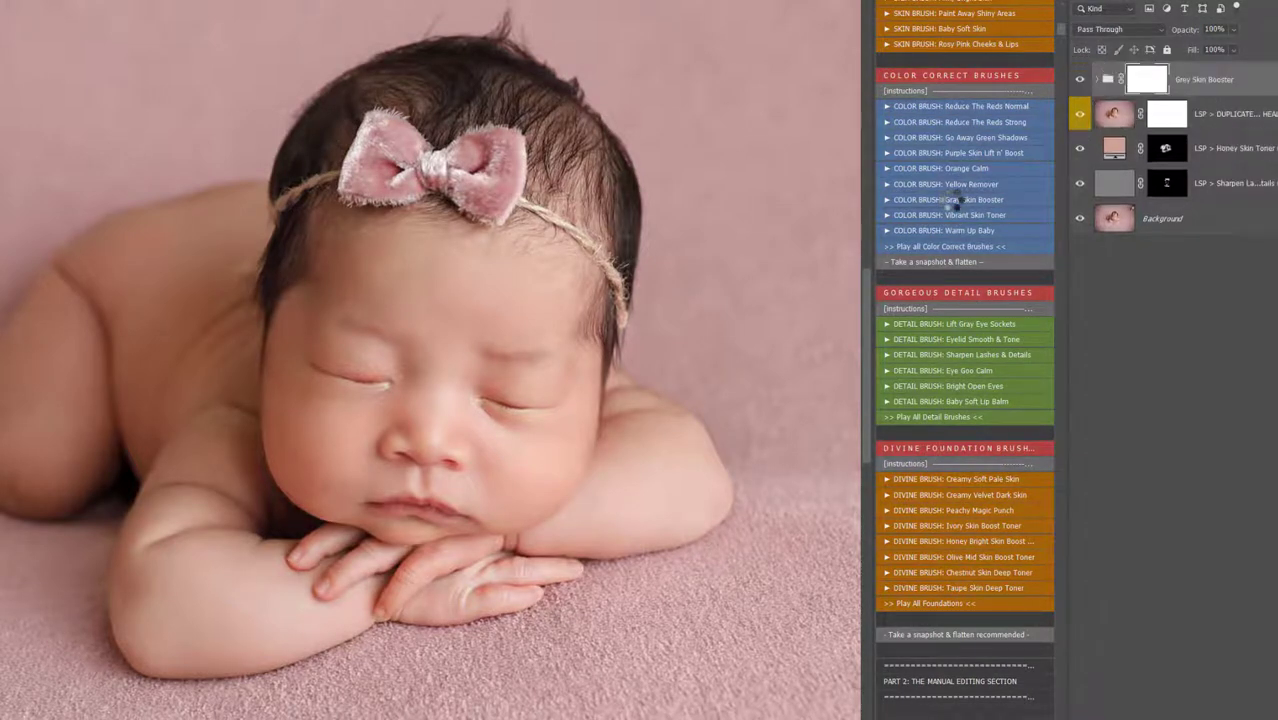
mouse_move(212, 455)
mouse_down()
mouse_move(230, 436)
mouse_move(222, 452)
mouse_move(167, 497)
mouse_move(223, 487)
mouse_move(197, 515)
mouse_move(160, 524)
mouse_move(248, 383)
mouse_move(176, 531)
mouse_up()
click(1232, 30)
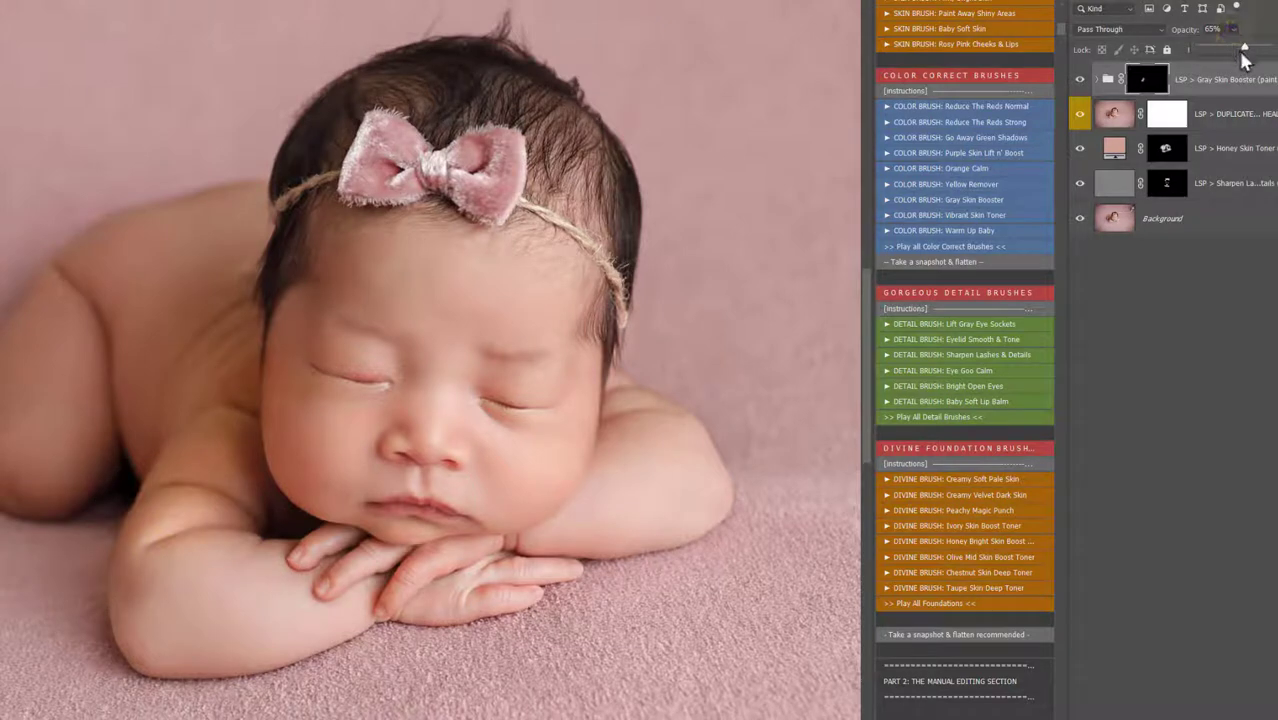
drag(1198, 49, 1212, 47)
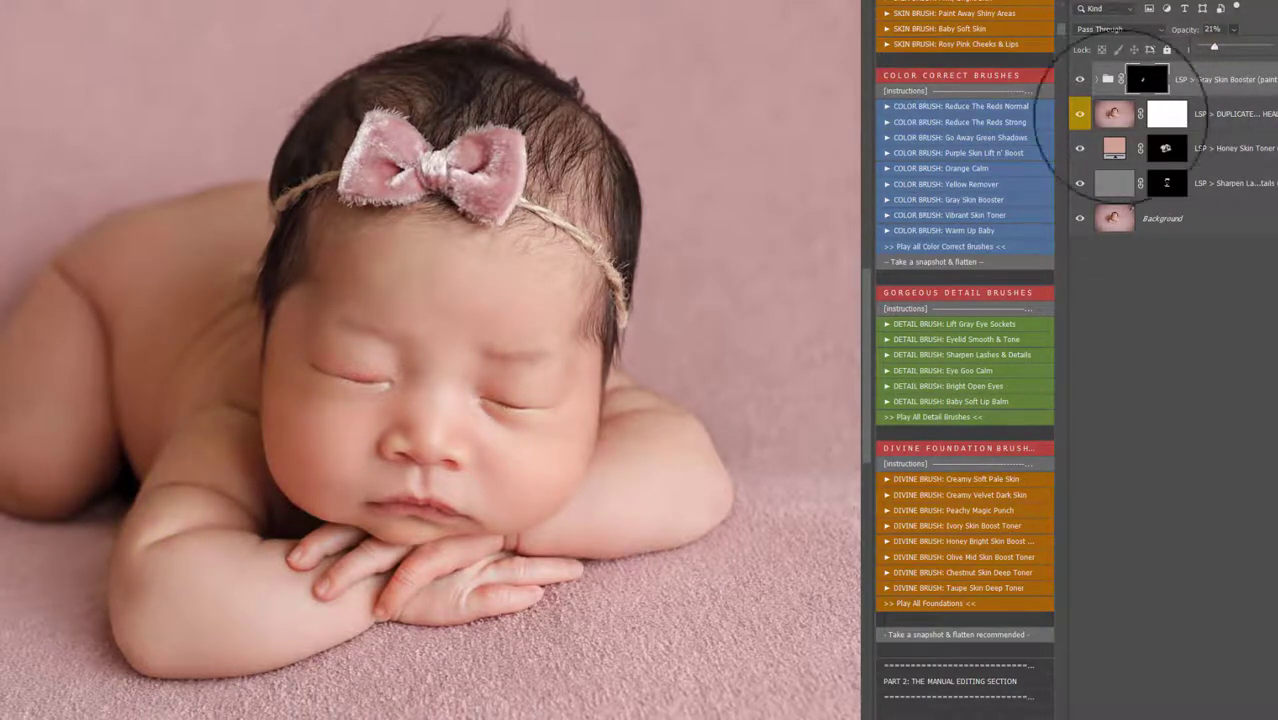
- Flatten the image and load all finishing overlays with the Play All Finishers action, dismissing its message
drag(688, 450, 671, 415)
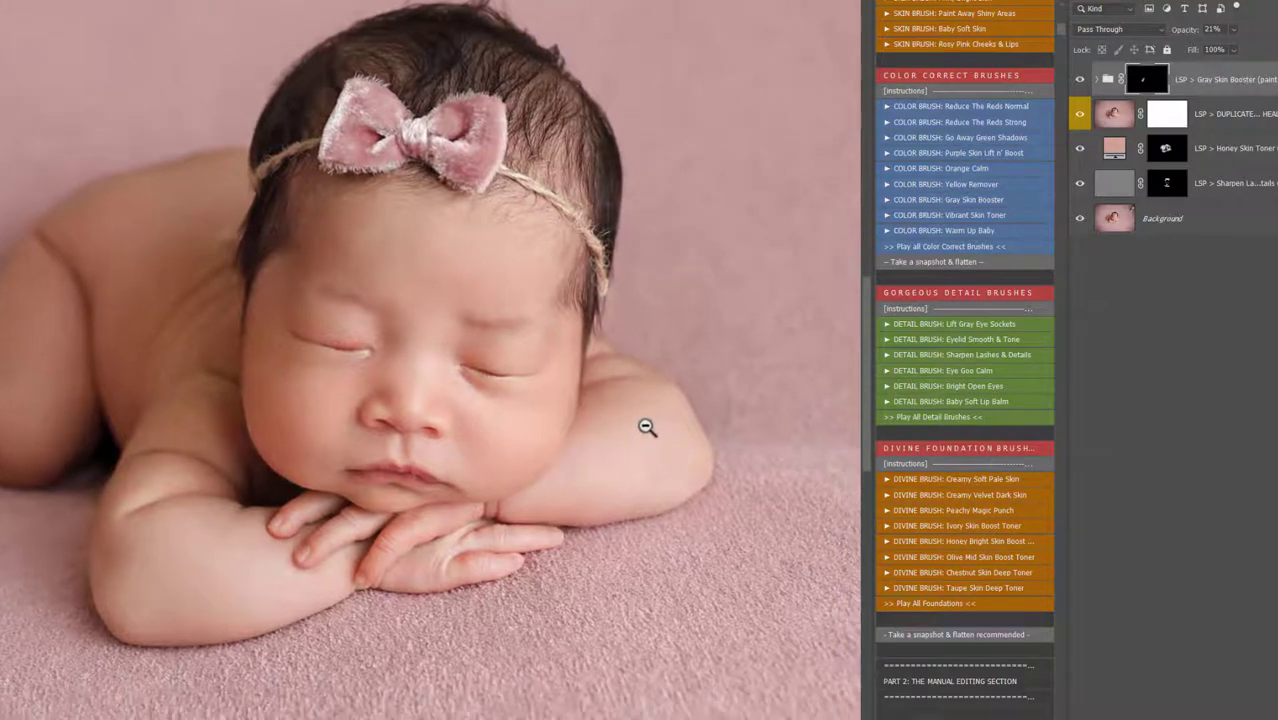
alt+click(648, 428)
scroll(913, 423, down, 3)
scroll(983, 423, down, 10)
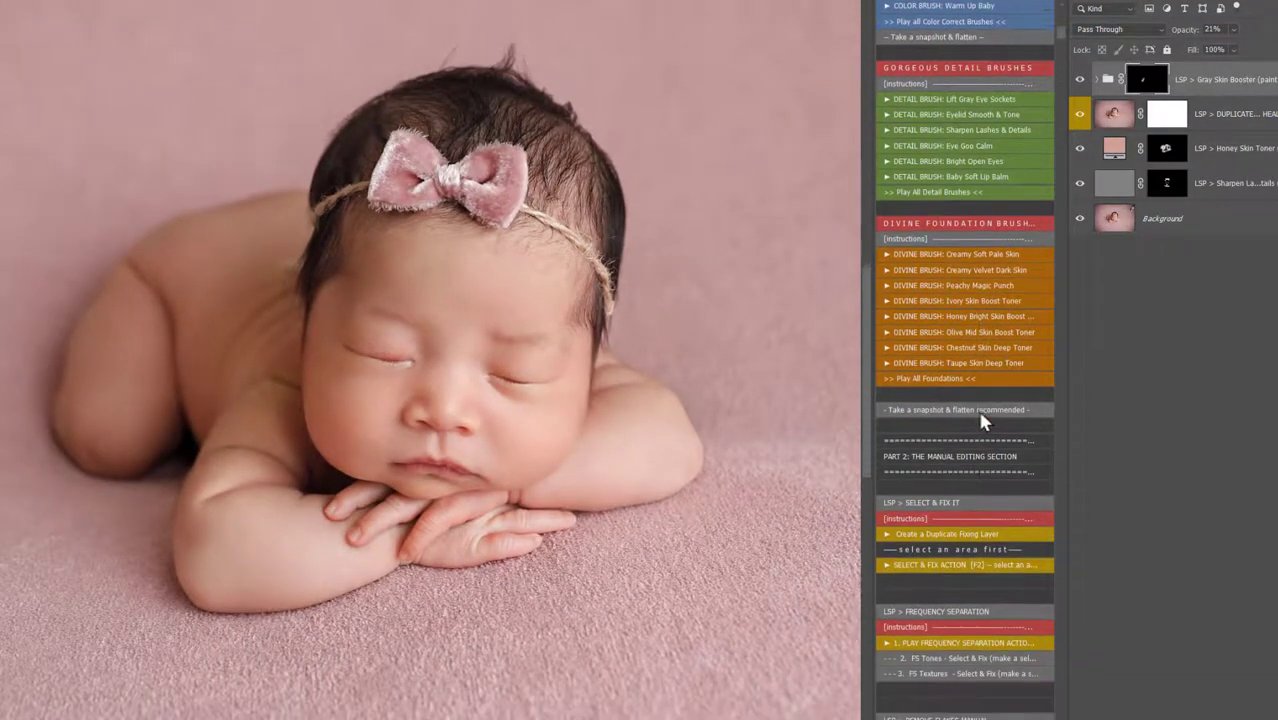
scroll(981, 416, down, 9)
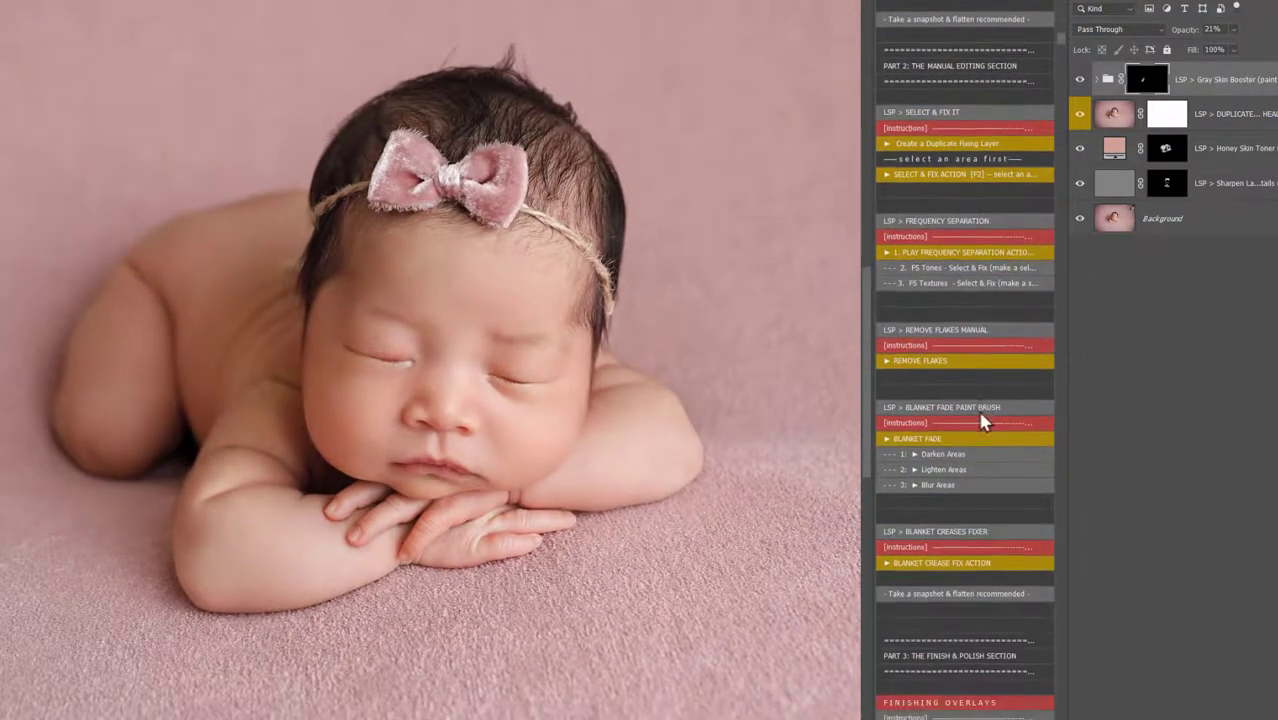
scroll(981, 422, down, 3)
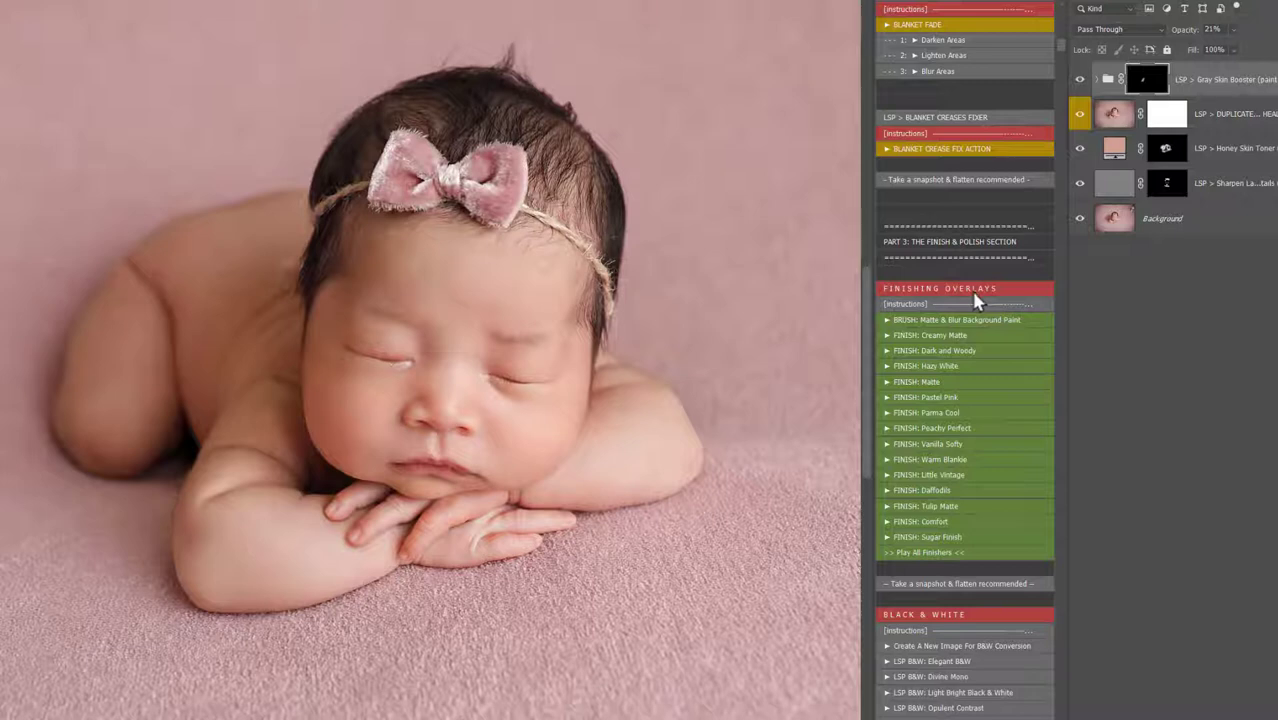
click(933, 588)
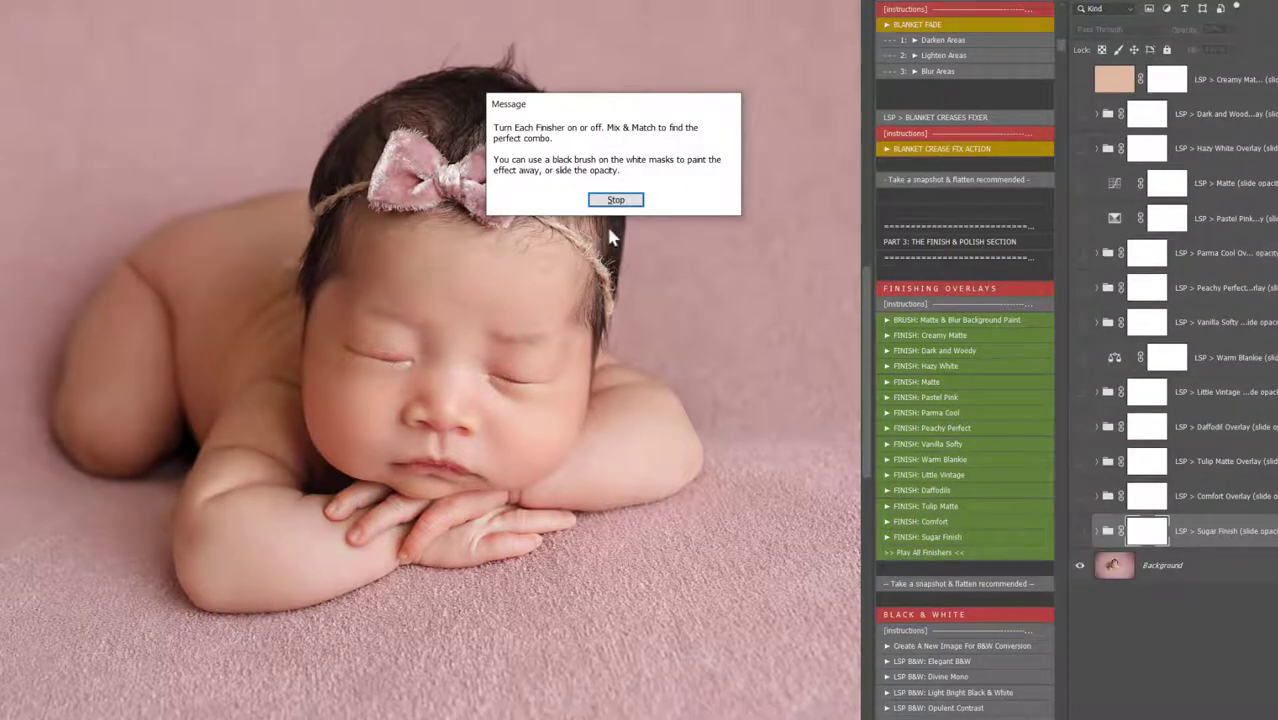
click(616, 201)
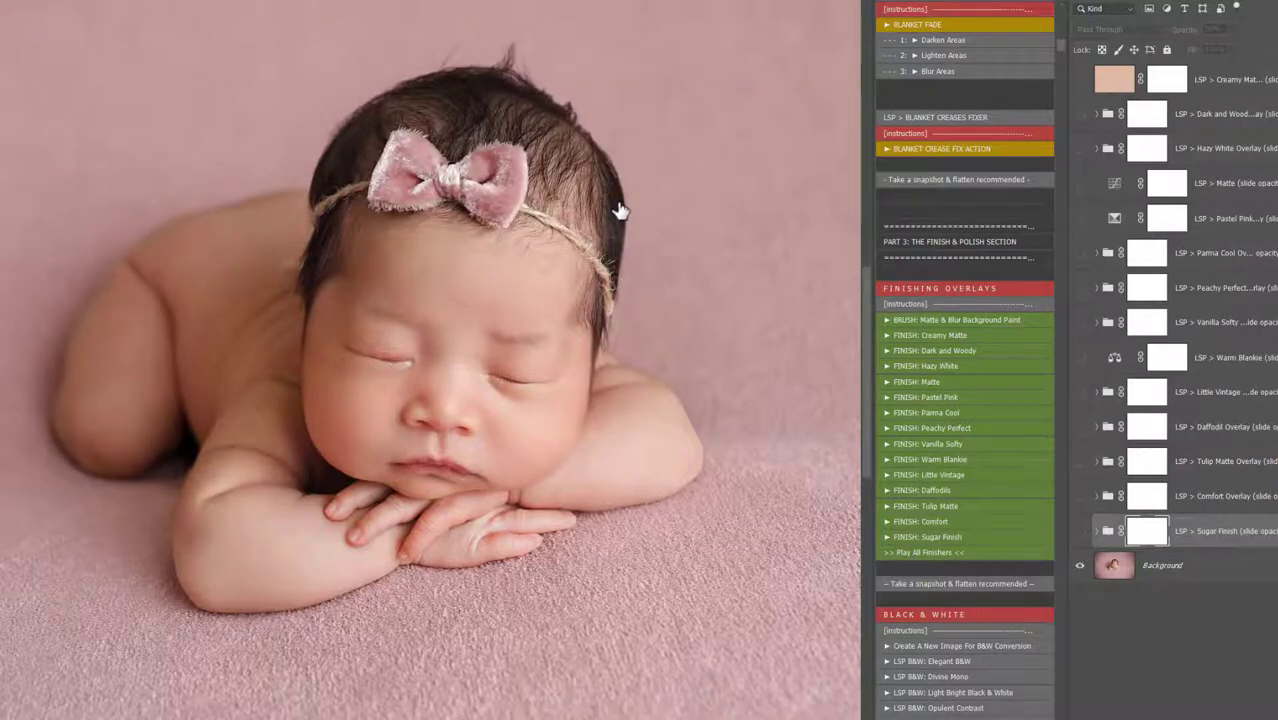
- Preview the Sugar Finish, Comfort and Tulip Matte overlays one at a time, hiding each again
click(1080, 531)
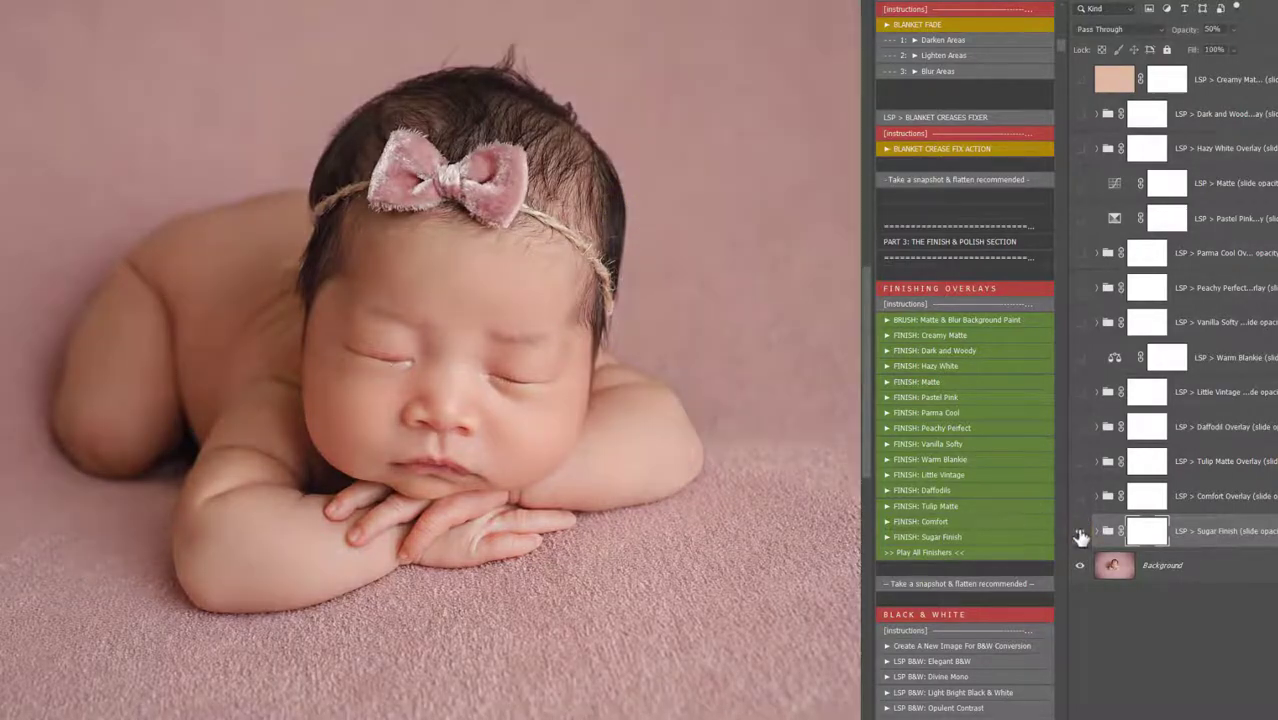
click(1079, 532)
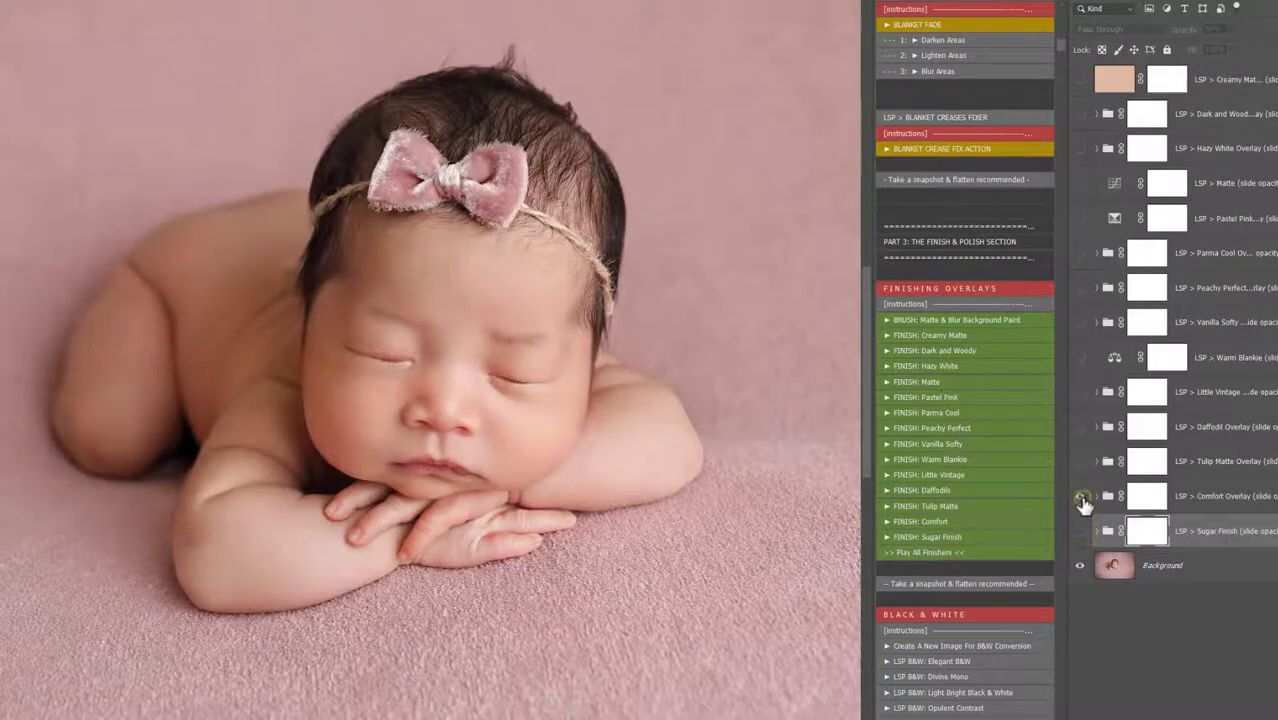
click(1080, 495)
click(1080, 495)
click(1080, 462)
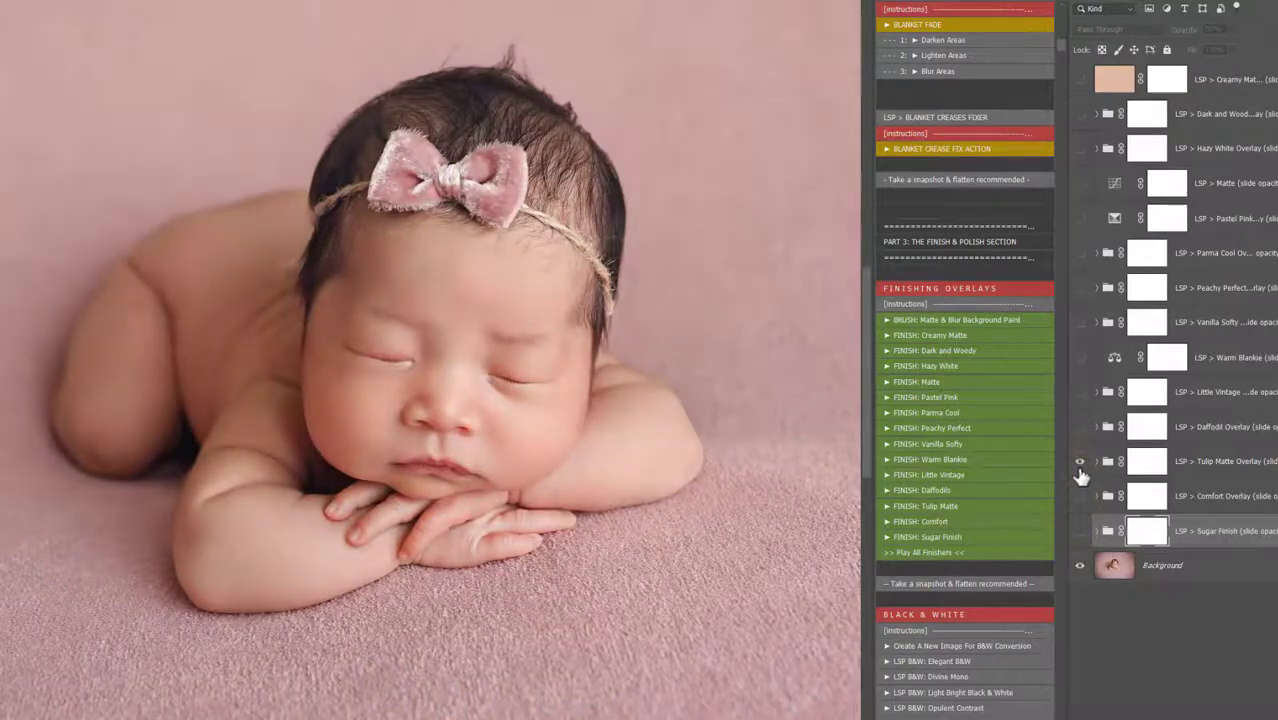
click(1080, 462)
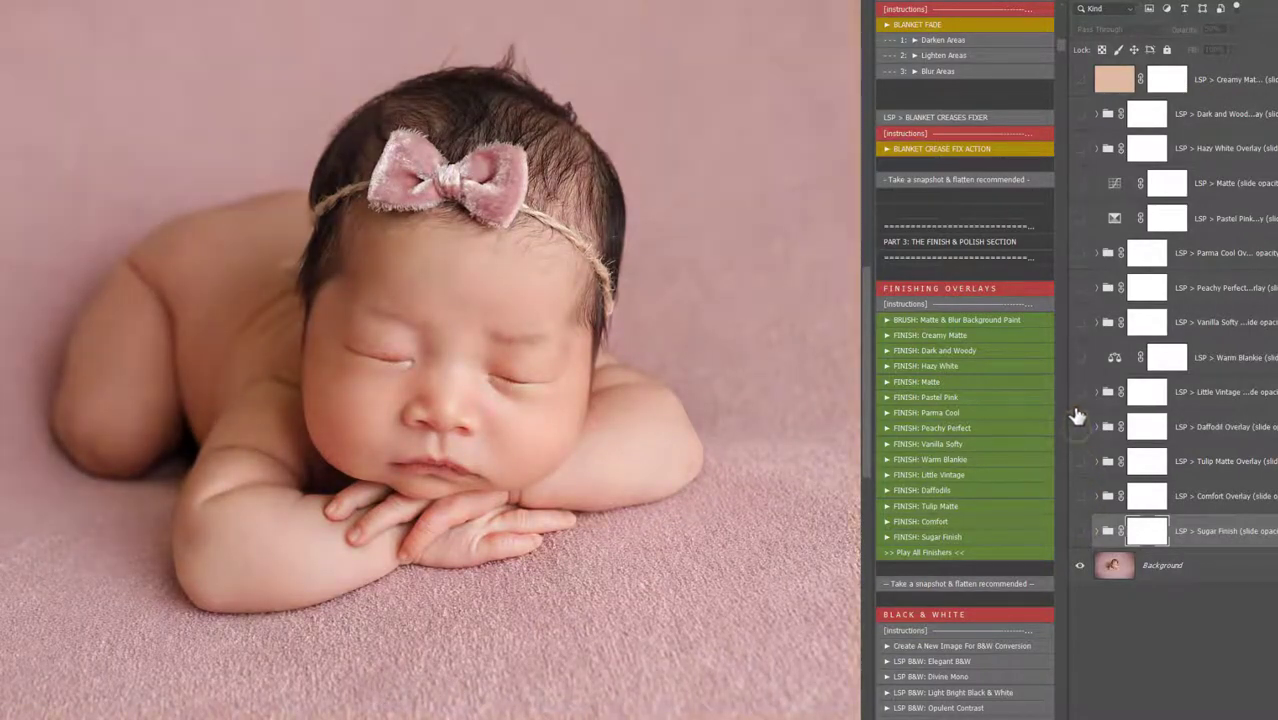
- Preview the Little Vintage, Warm Blankie, Vanilla Softy, Peachy Perfect and Parma Cool overlays one at a time, hiding each again
click(1079, 394)
click(1079, 394)
click(1080, 357)
click(1080, 357)
click(1080, 322)
click(1080, 322)
click(1080, 288)
click(1080, 288)
click(1080, 253)
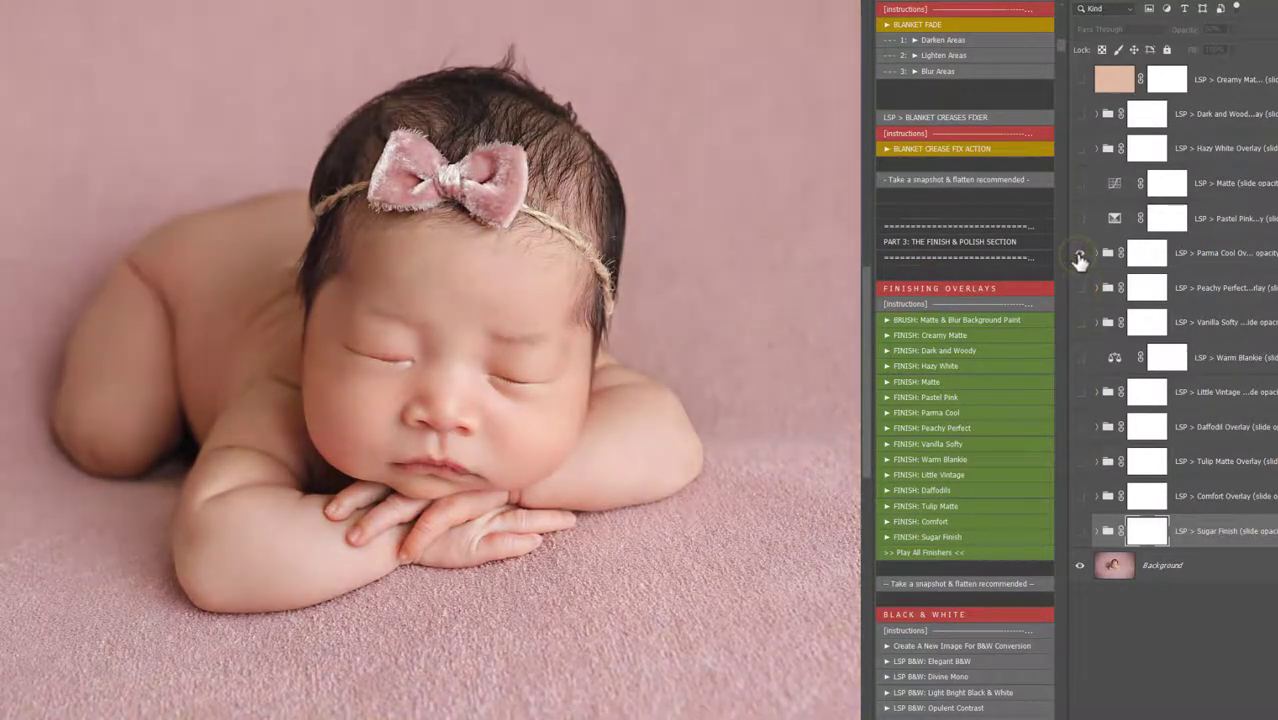
click(1080, 253)
- Preview the Pastel Pink, Matte, Hazy White, and Dark and Woody overlays one at a time, hiding each again
click(1080, 218)
click(1080, 218)
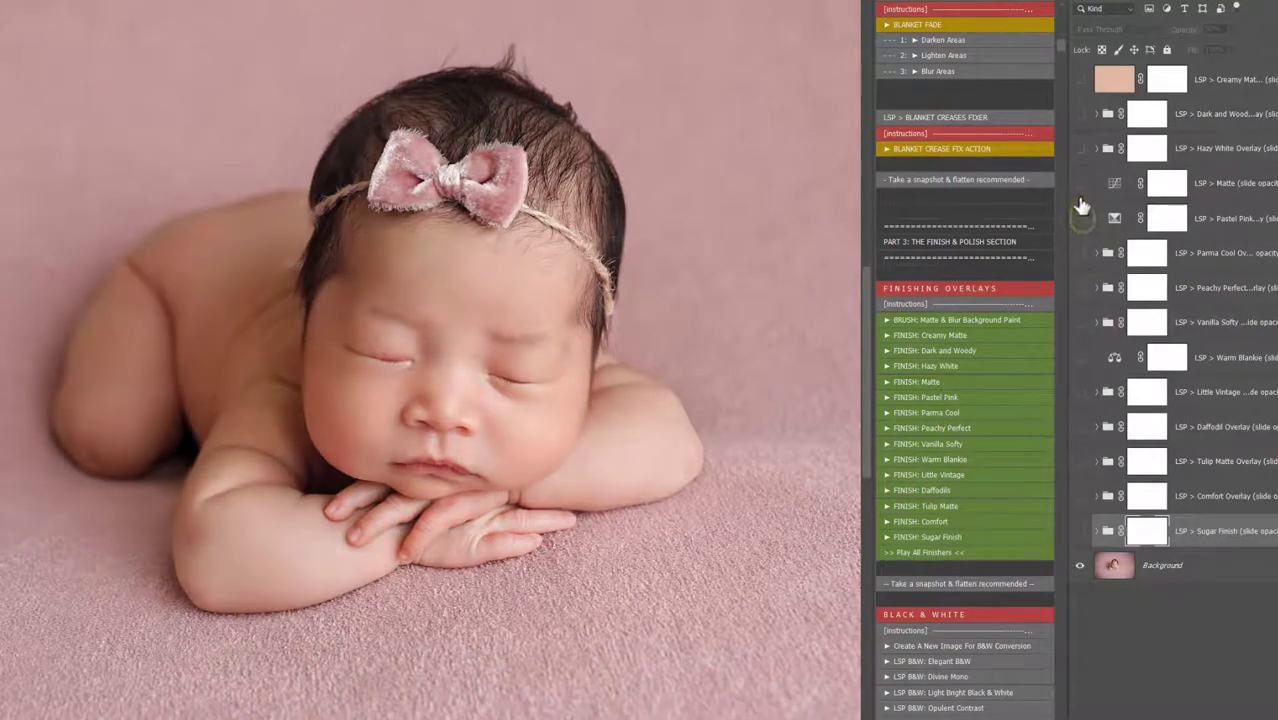
click(1080, 183)
click(1080, 183)
click(1080, 148)
click(1080, 148)
click(1080, 113)
click(1080, 113)
- Show the Creamy Matte overlay at 4% opacity and the Dark and Woody overlay at 7% opacity
click(1080, 79)
click(1205, 90)
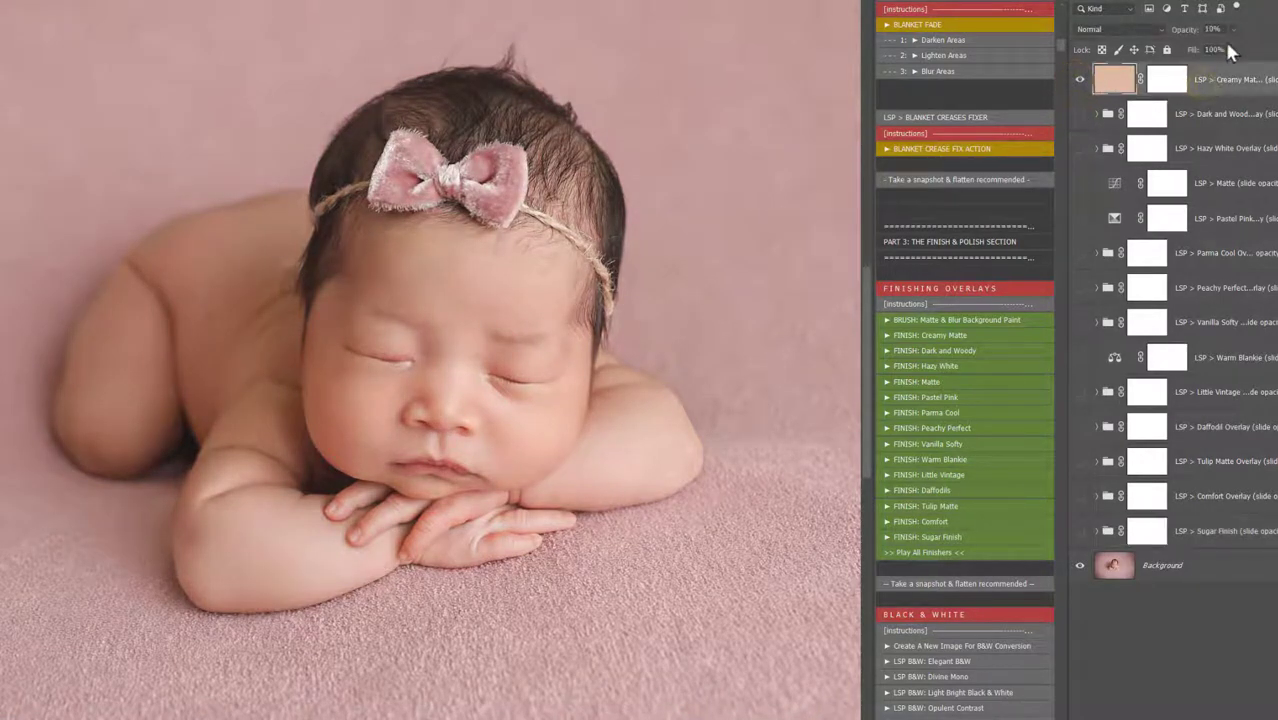
drag(1234, 48, 1222, 47)
click(1080, 113)
click(1258, 108)
click(1233, 29)
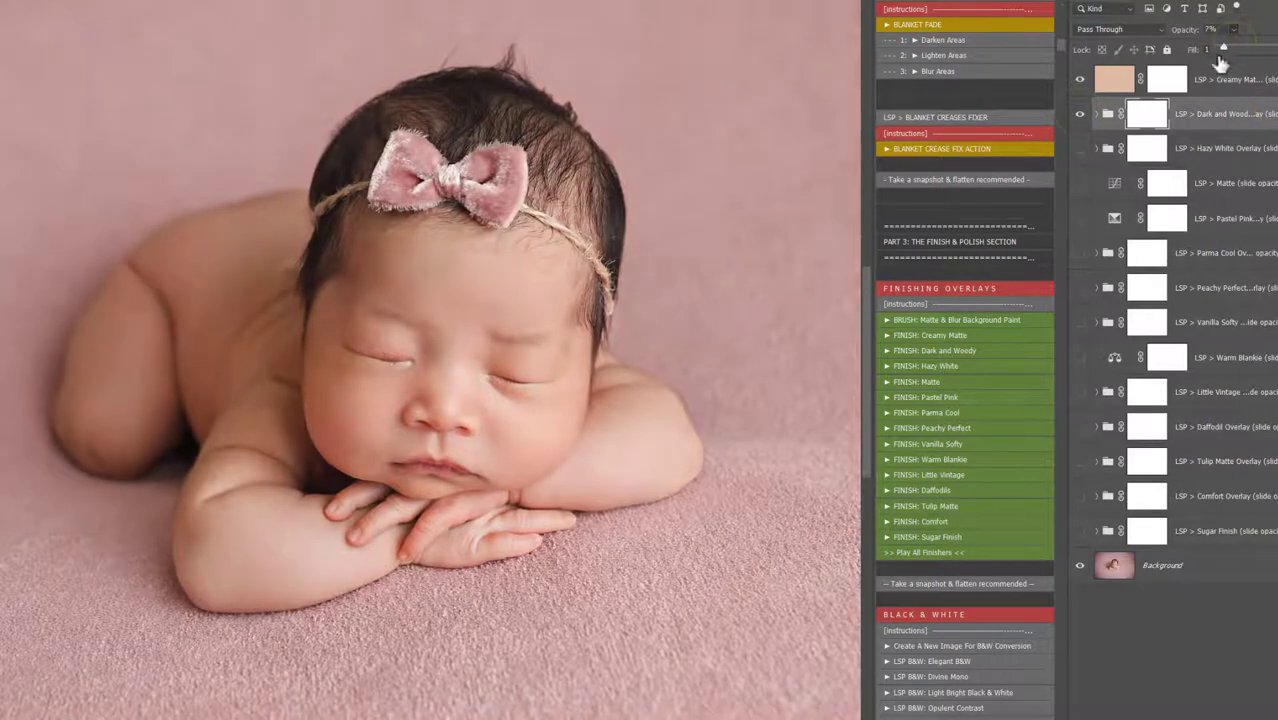
- Recheck the Little Vintage overlay and hide it, and show the Parma Cool overlay at 17% opacity
click(1080, 392)
click(1080, 392)
click(1080, 253)
click(1250, 257)
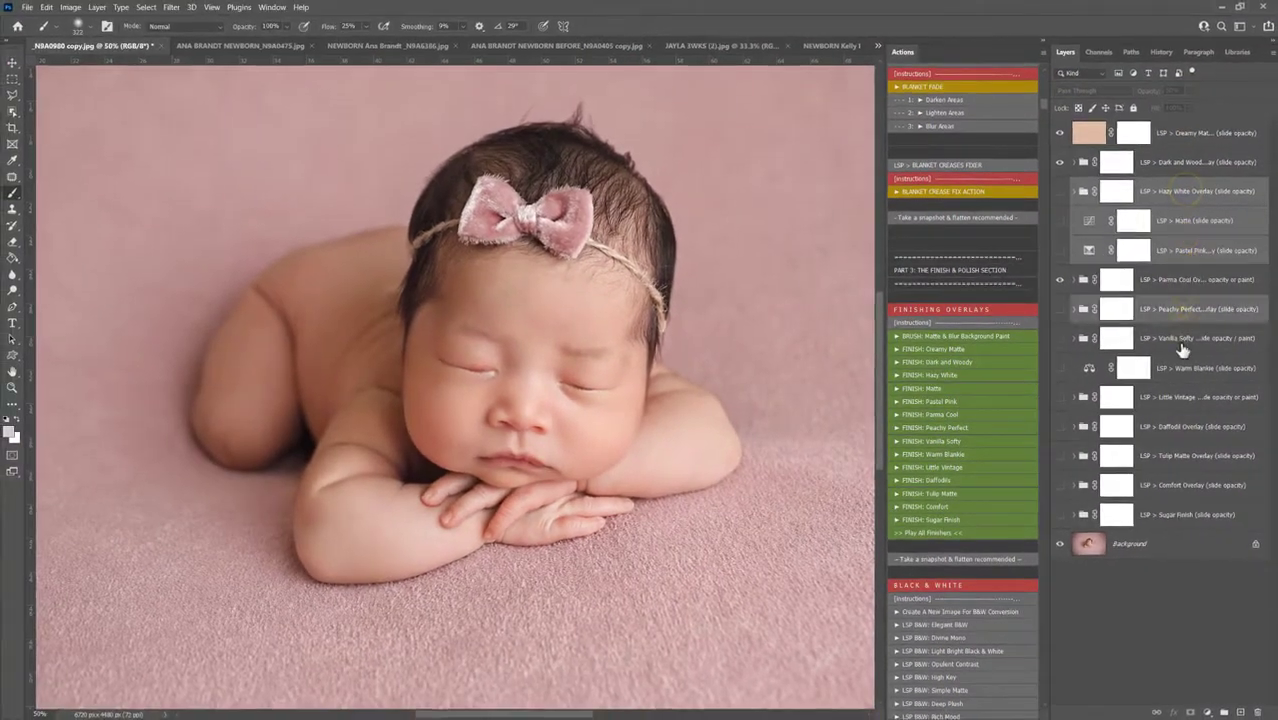
- Delete all the hidden finishing overlays, keeping only Creamy Matte, Dark and Woody, and Parma Cool above the background
ctrl+click(1188, 508)
drag(1198, 446, 1220, 636)
drag(1247, 705, 1258, 712)
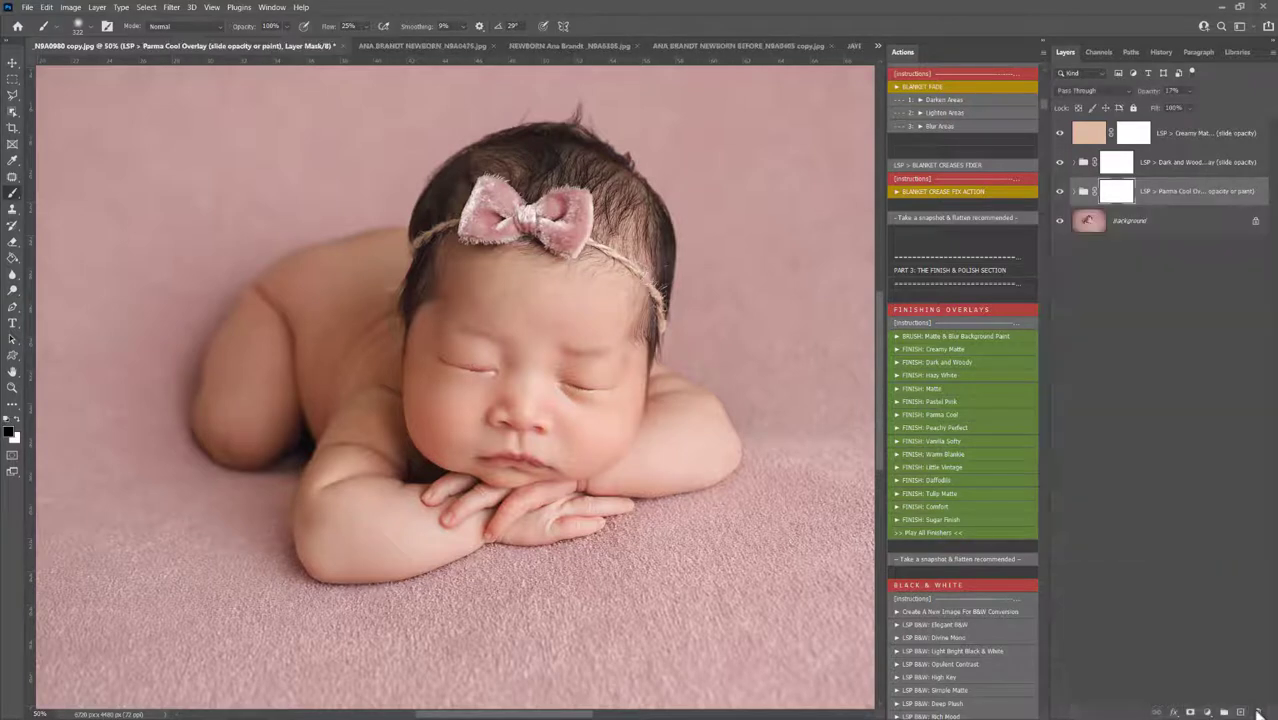
- Group the three remaining overlay layers and lower the group's opacity to 73%
click(1188, 142)
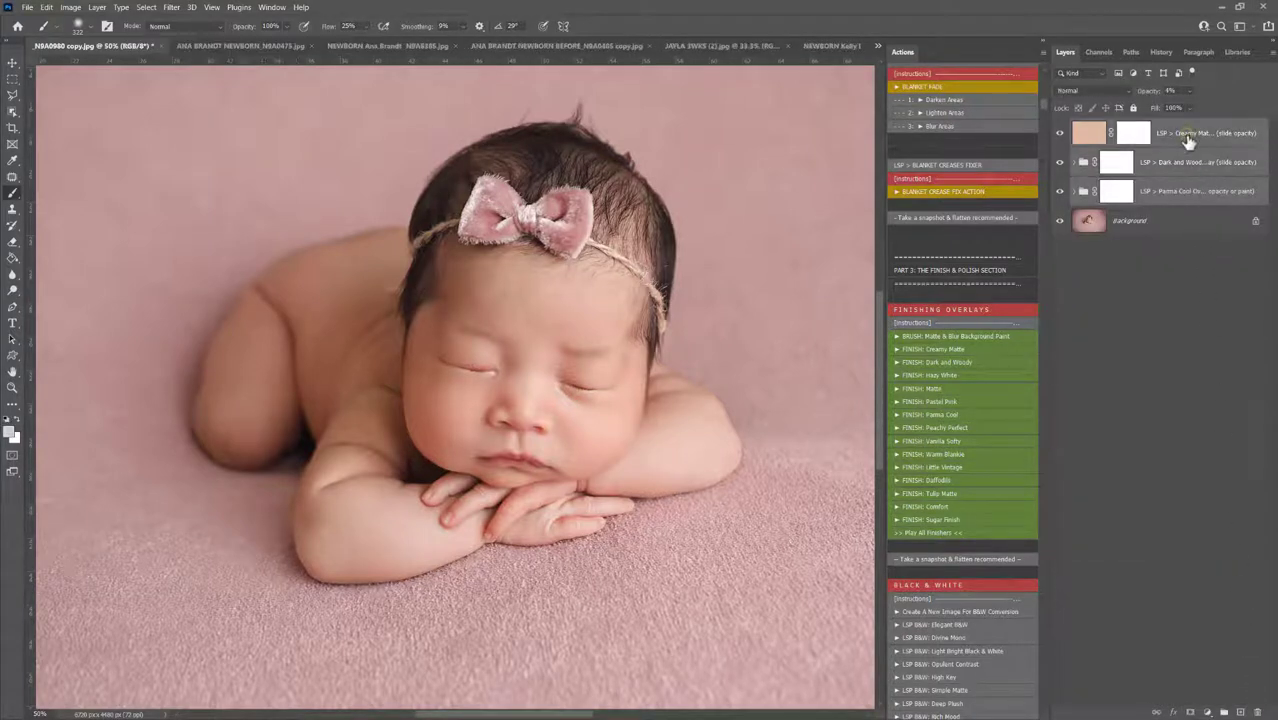
drag(1180, 197, 1222, 712)
drag(1188, 95, 1143, 110)
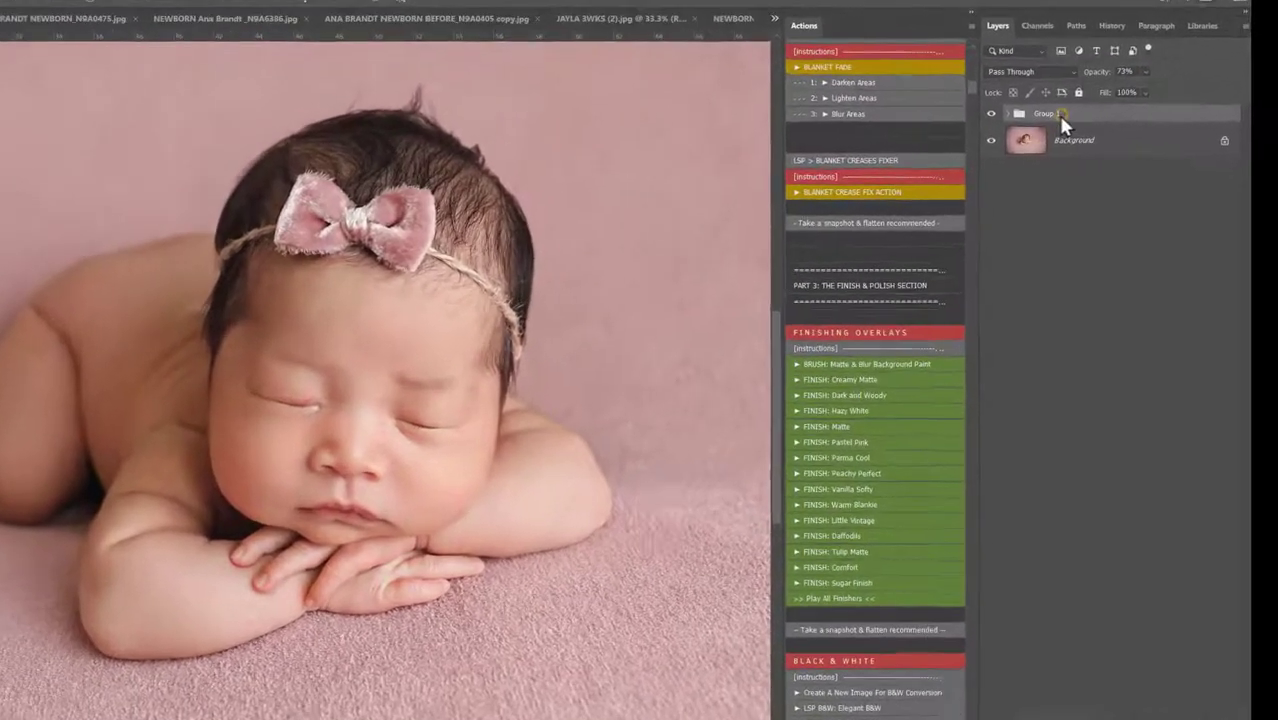
- Run the Create A New Image For B&W Conversion action and frame the baby closely in the new copy
scroll(985, 341, down, 2)
scroll(857, 408, down, 3)
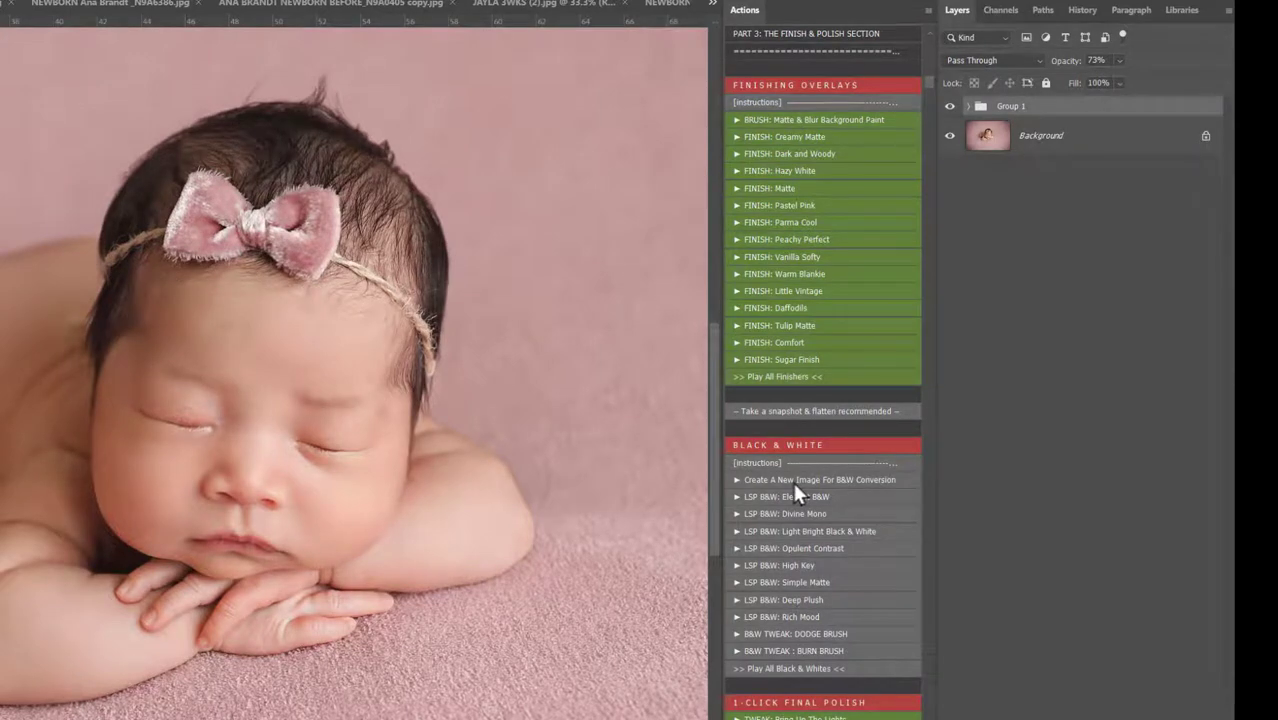
click(793, 479)
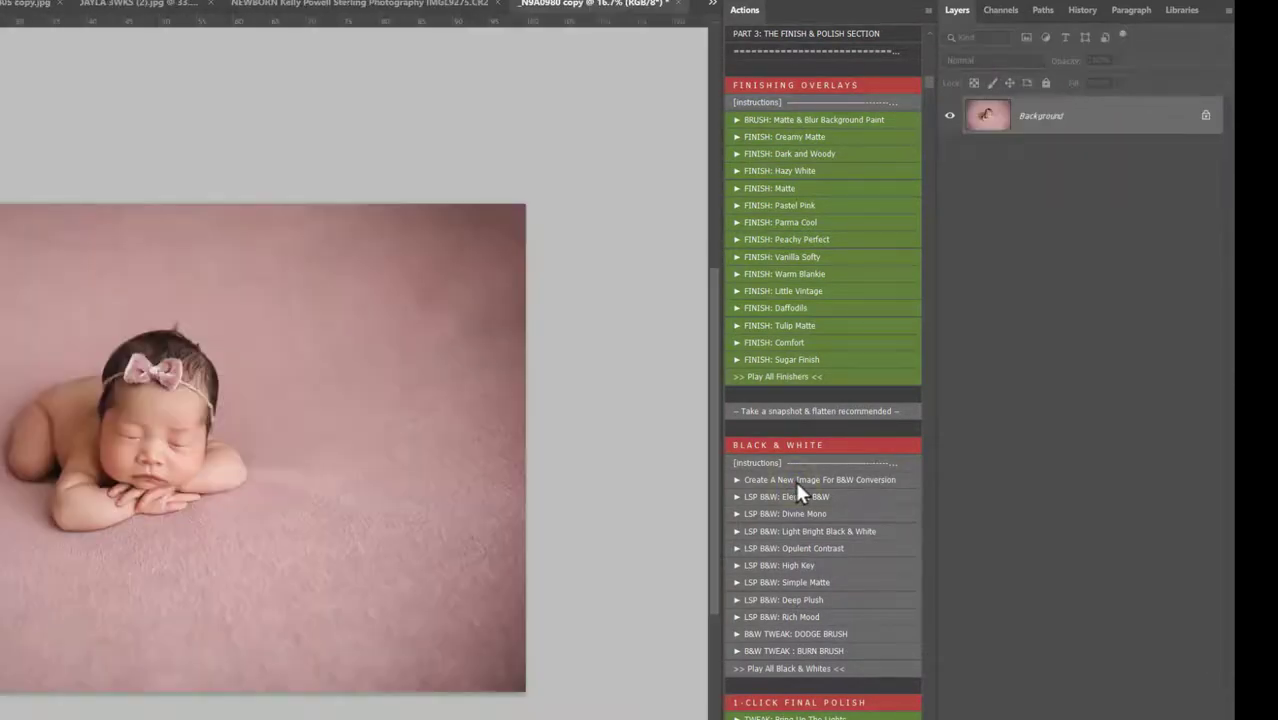
drag(85, 425, 136, 456)
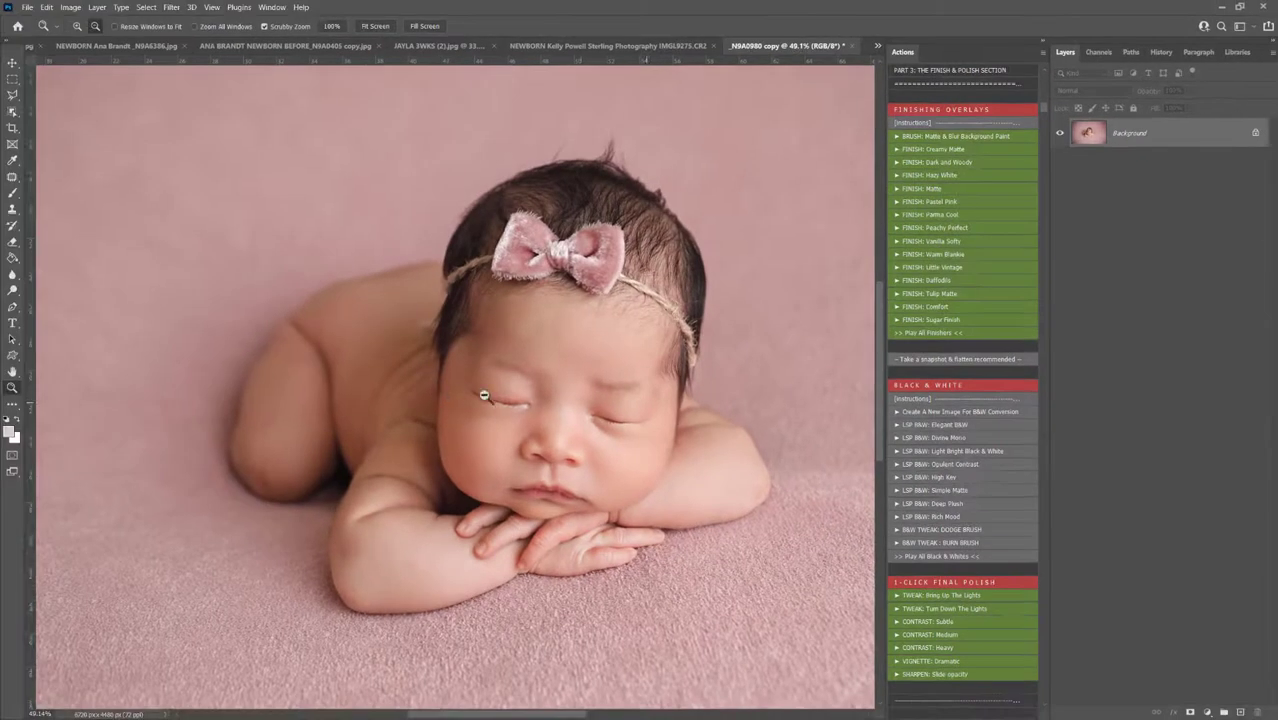
drag(643, 401, 614, 403)
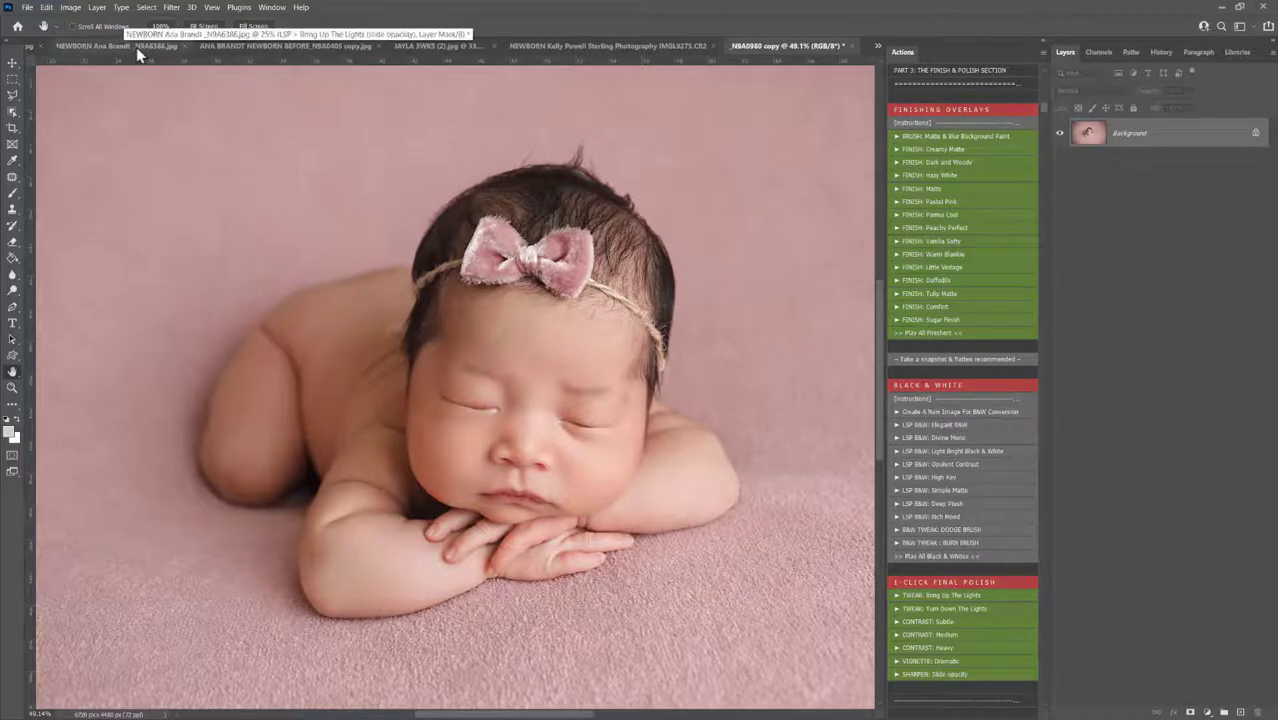
- Check the layered color document, return to the _N9A0980 copy document and convert it with LSP B&W: Elegant B&W
click(877, 47)
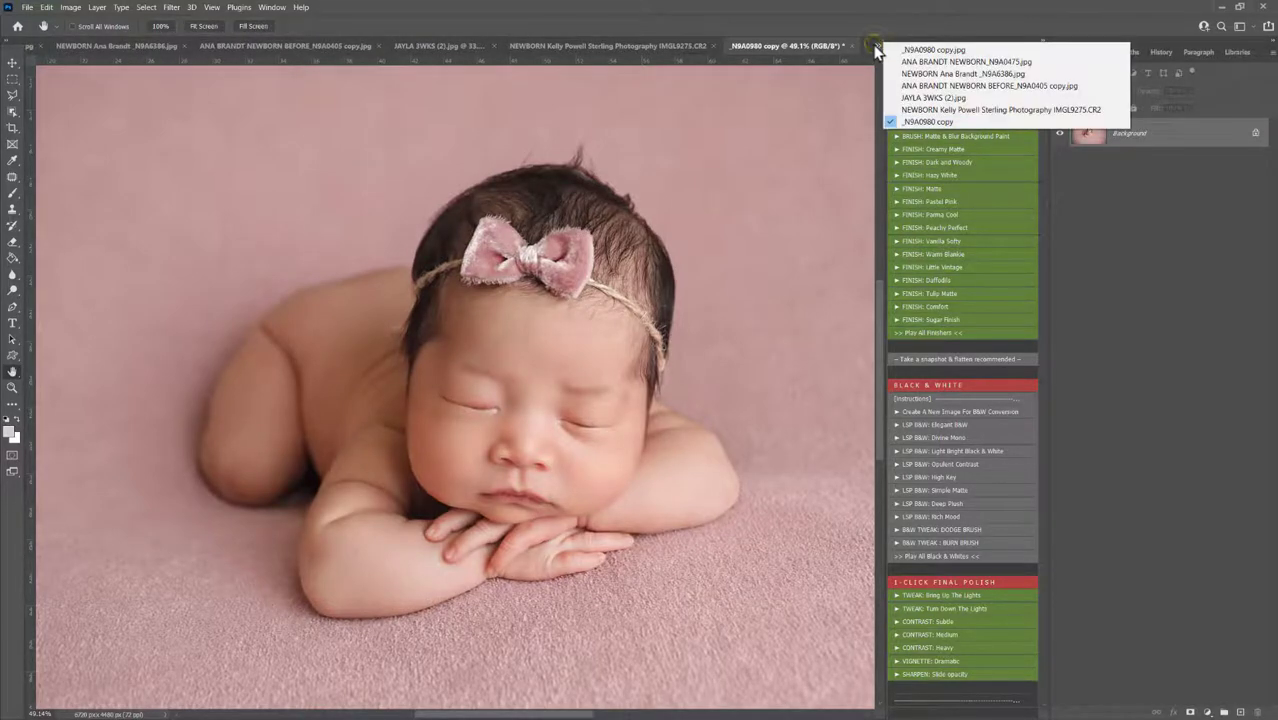
click(889, 50)
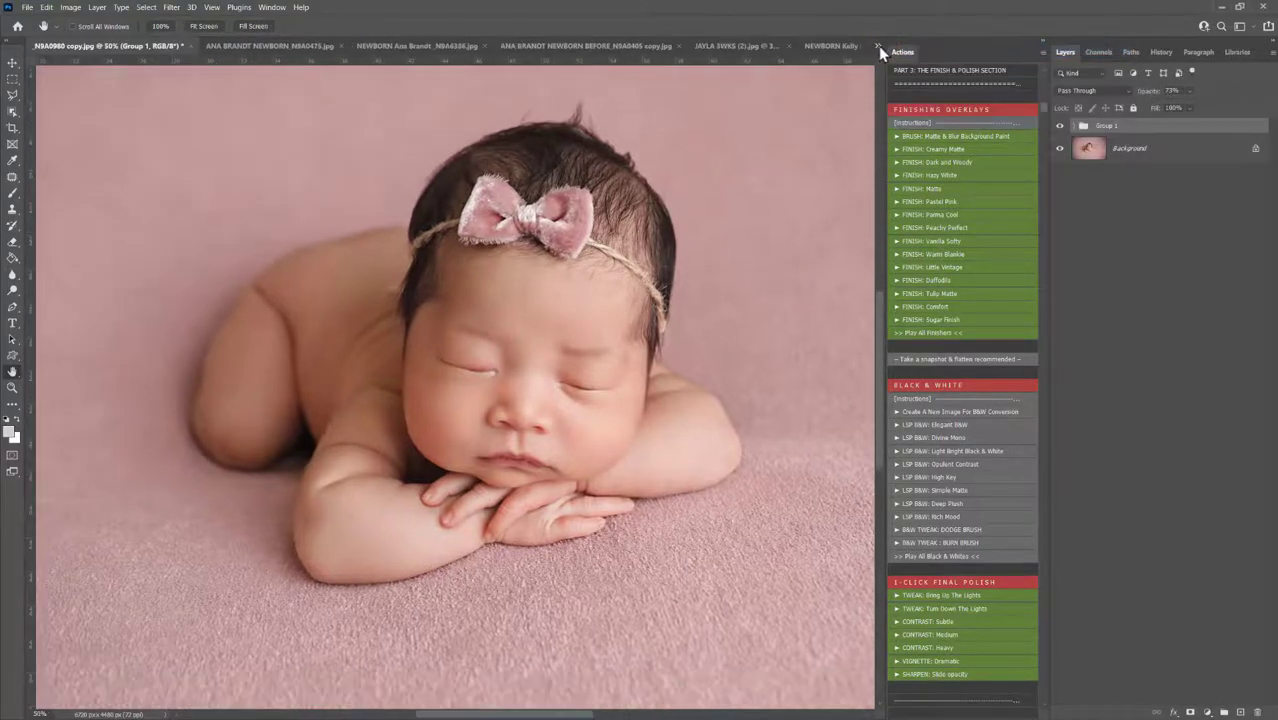
click(877, 46)
click(921, 121)
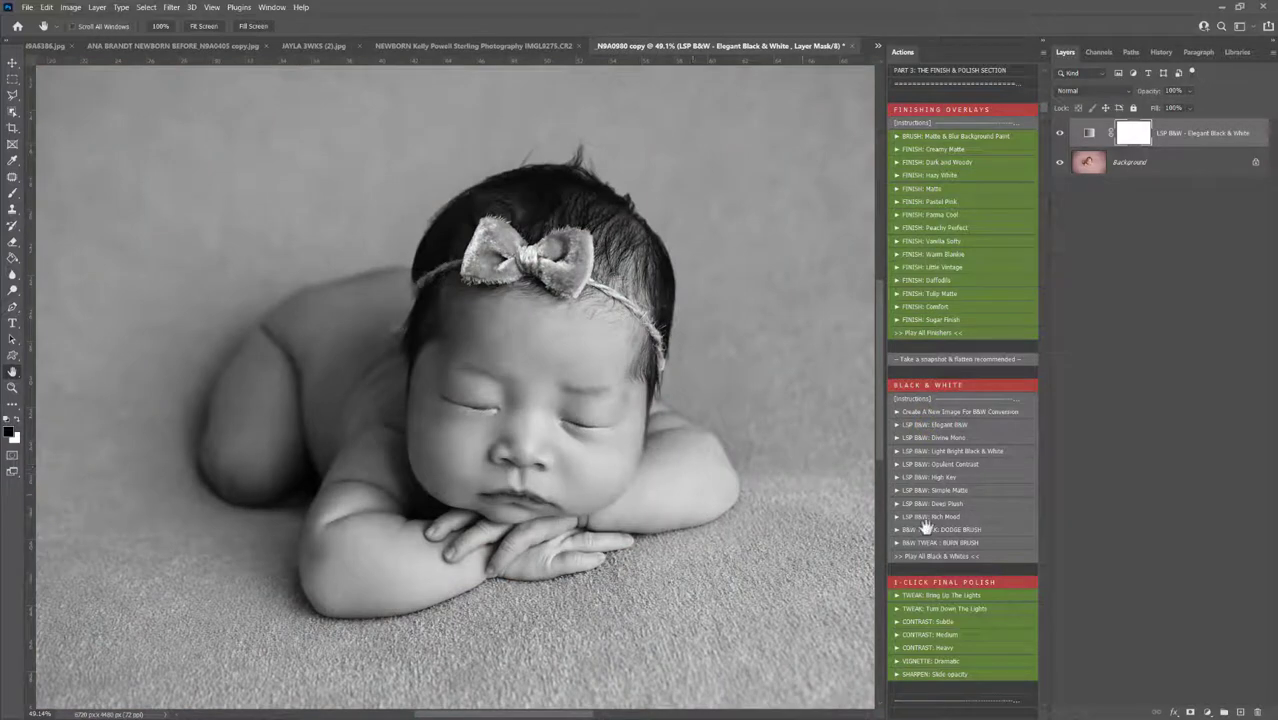
- Run the B&W Tweak: Dodge Brush action and paint with an enlarged brush to lighten the baby's face
click(925, 529)
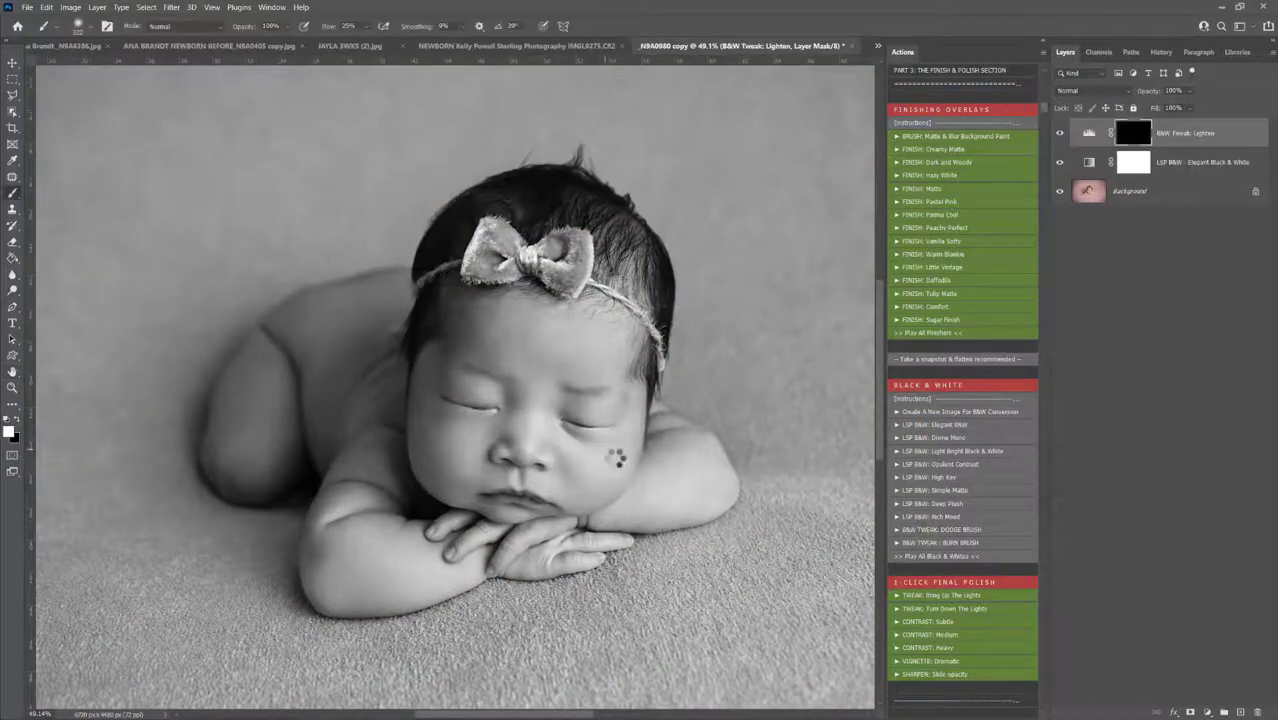
right_click(585, 450)
click(528, 342)
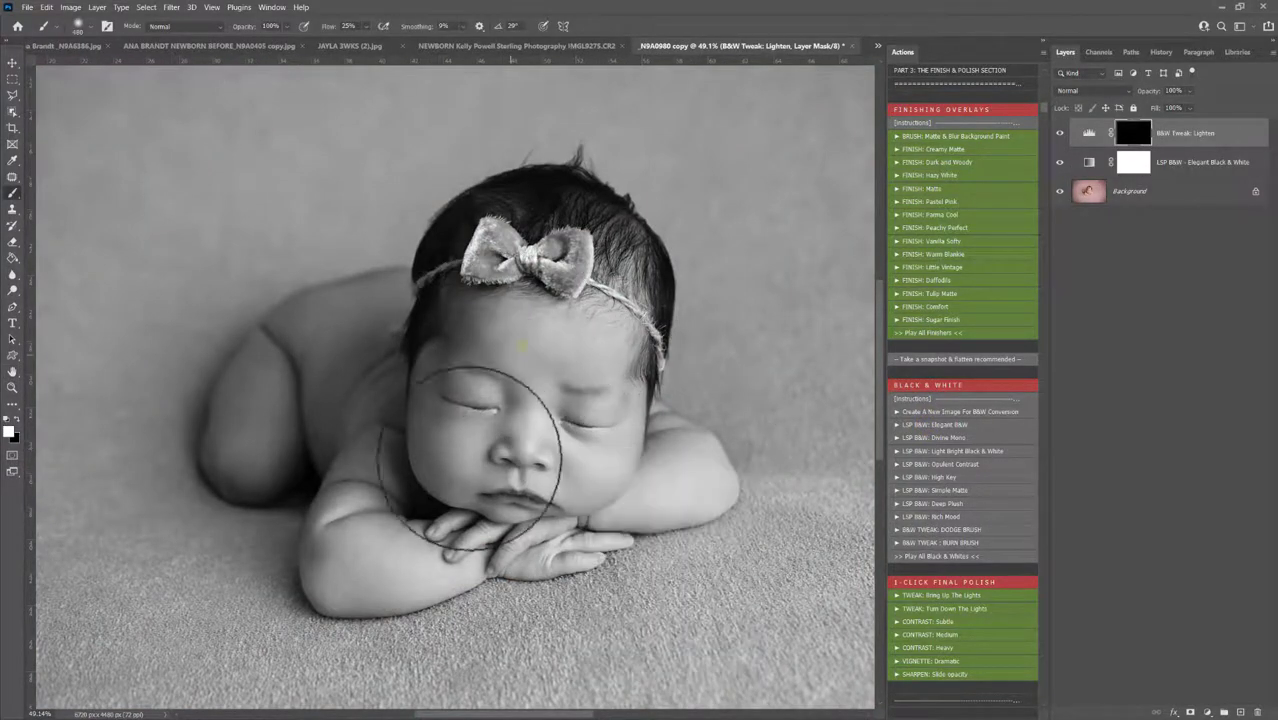
mouse_move(478, 383)
mouse_down()
mouse_move(487, 457)
mouse_move(545, 467)
mouse_move(585, 405)
mouse_move(537, 522)
mouse_move(456, 560)
mouse_move(458, 487)
mouse_move(538, 205)
mouse_move(450, 240)
mouse_move(550, 247)
mouse_move(610, 308)
mouse_move(596, 315)
mouse_move(584, 404)
mouse_up()
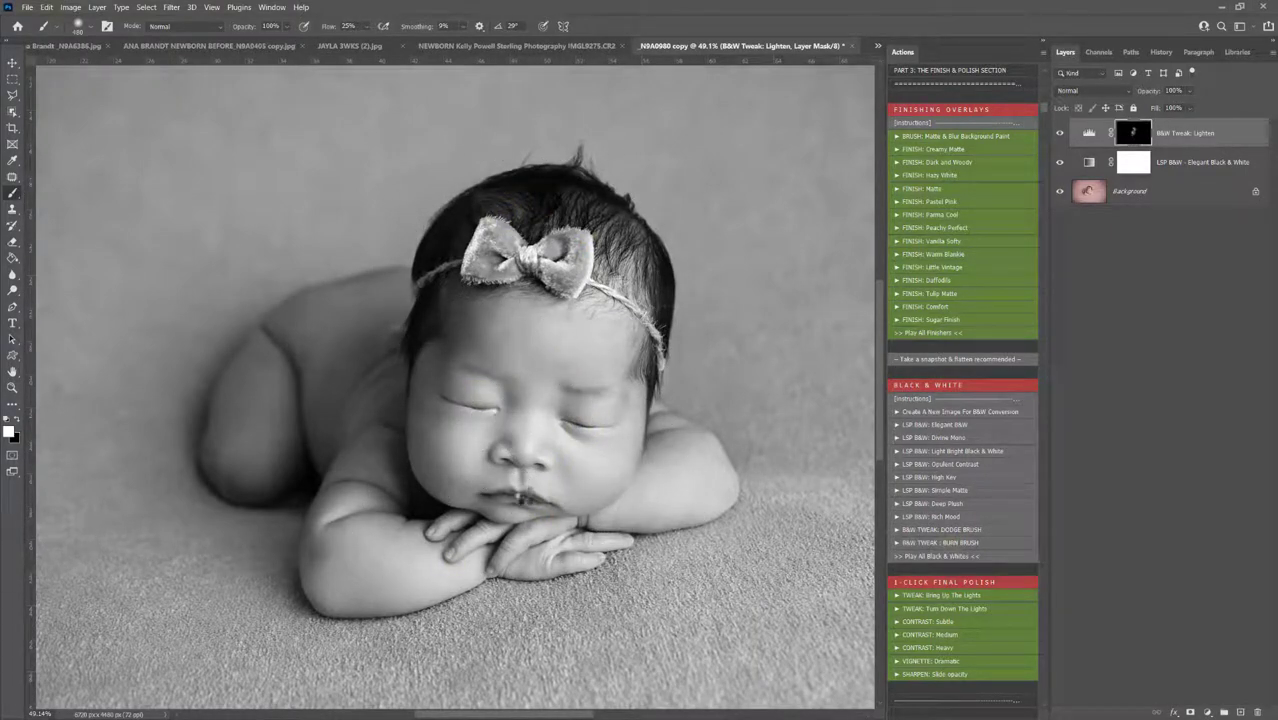
- Run the B&W Tweak: Burn Brush action and darken the baby's body and the surrounding blanket with a 1457 px brush
right_click(455, 497)
drag(550, 512, 564, 519)
click(222, 421)
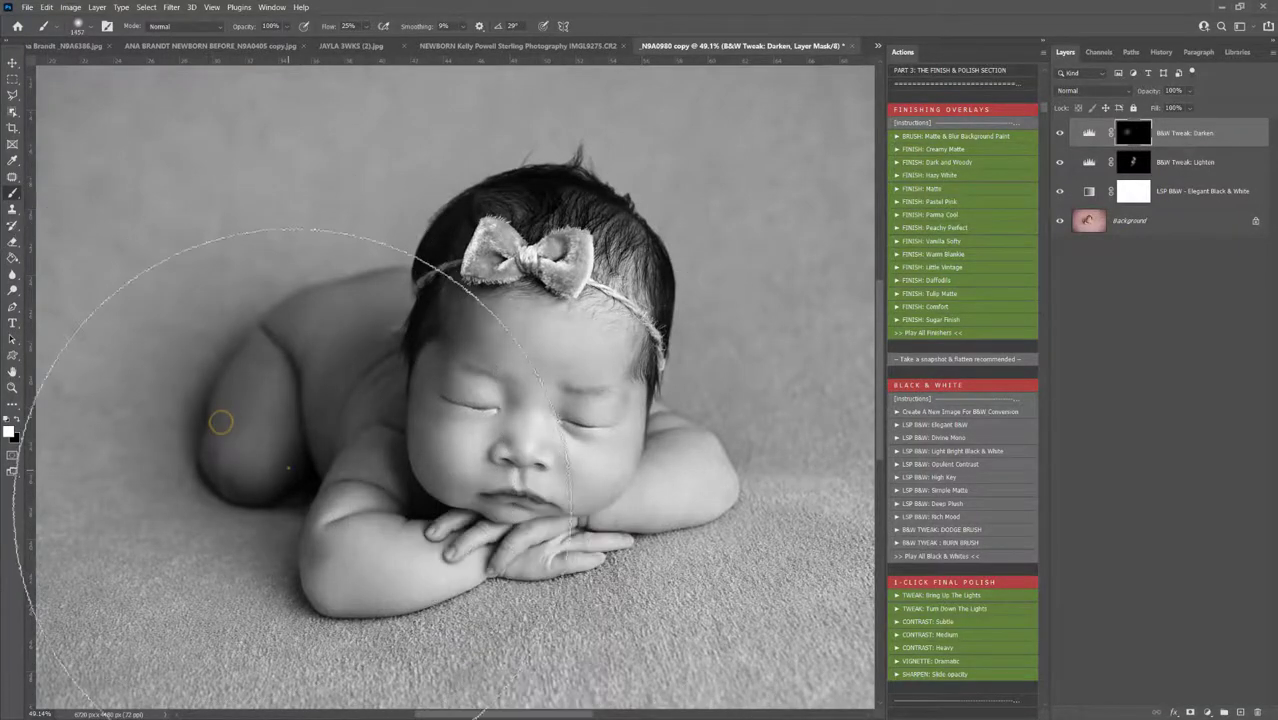
click(288, 468)
click(312, 546)
click(335, 411)
click(560, 650)
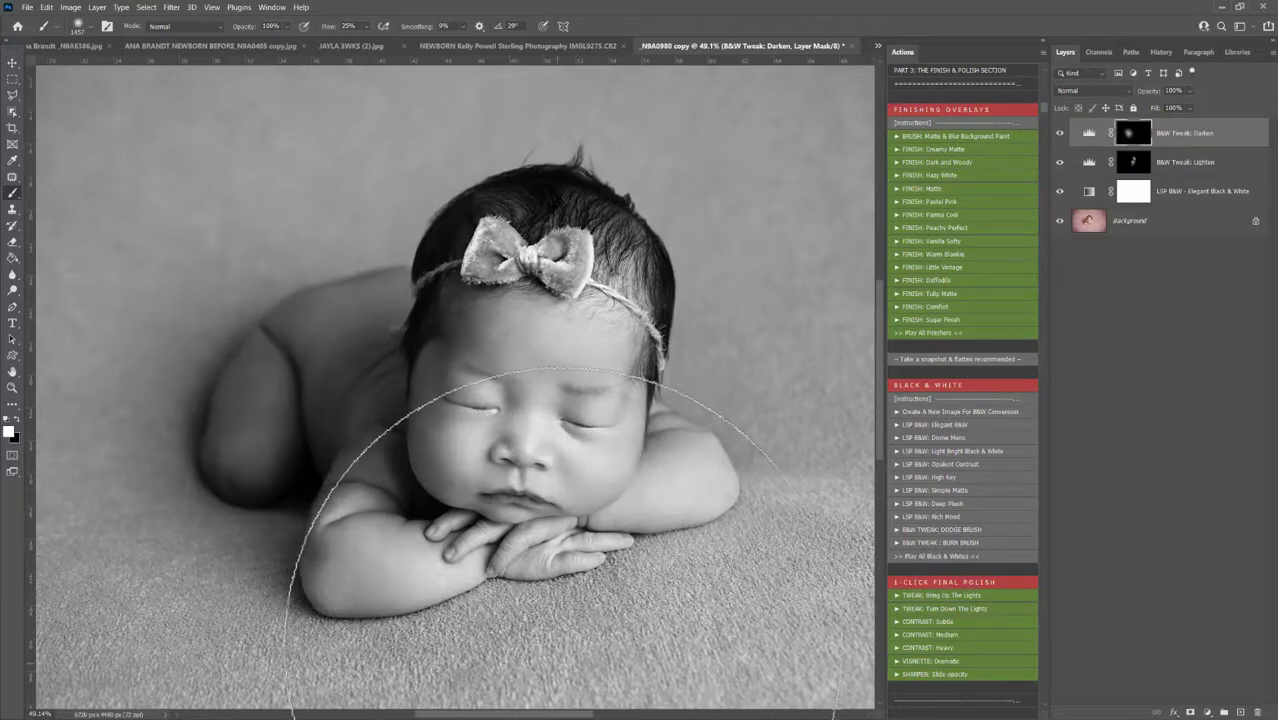
click(684, 594)
click(217, 583)
click(127, 608)
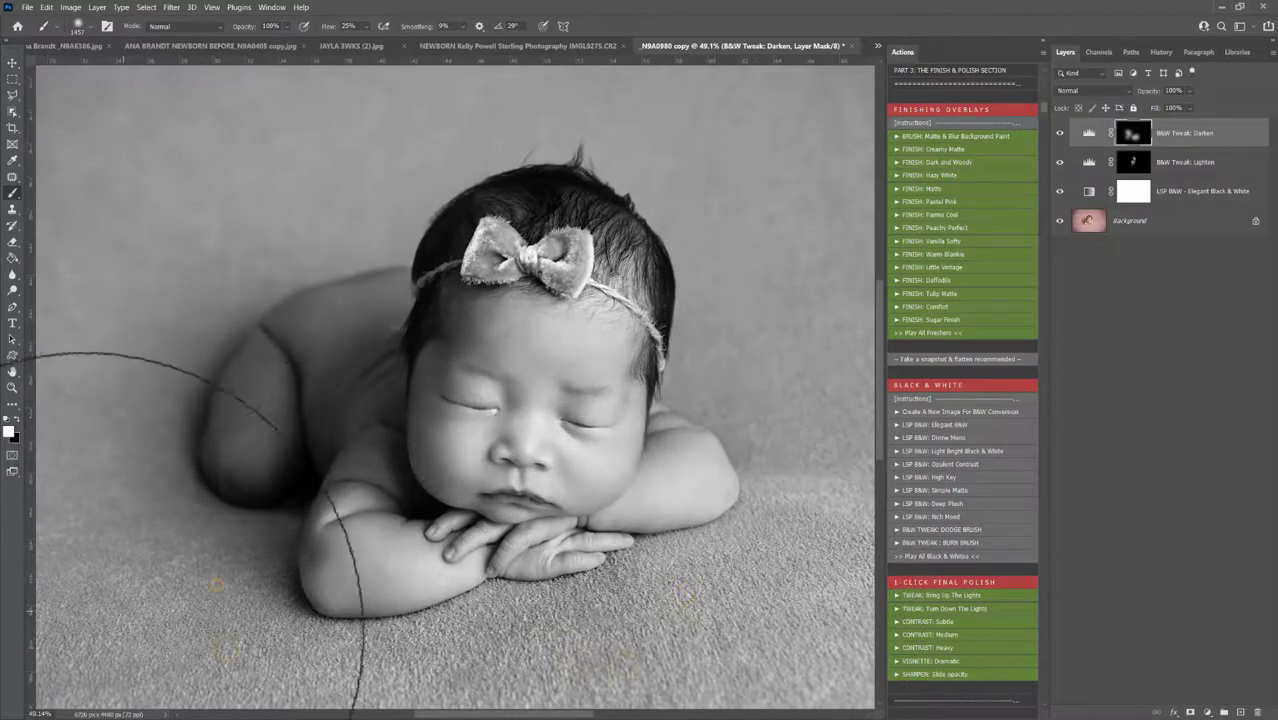
click(39, 304)
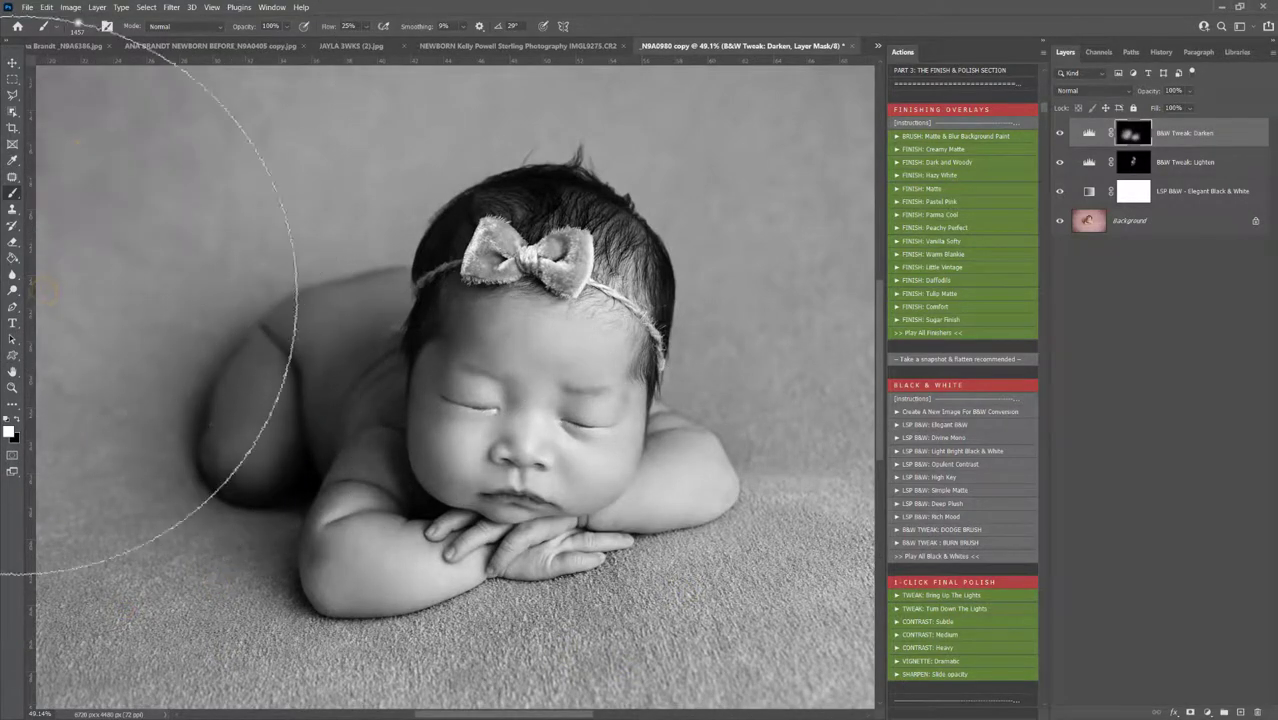
click(71, 128)
click(260, 132)
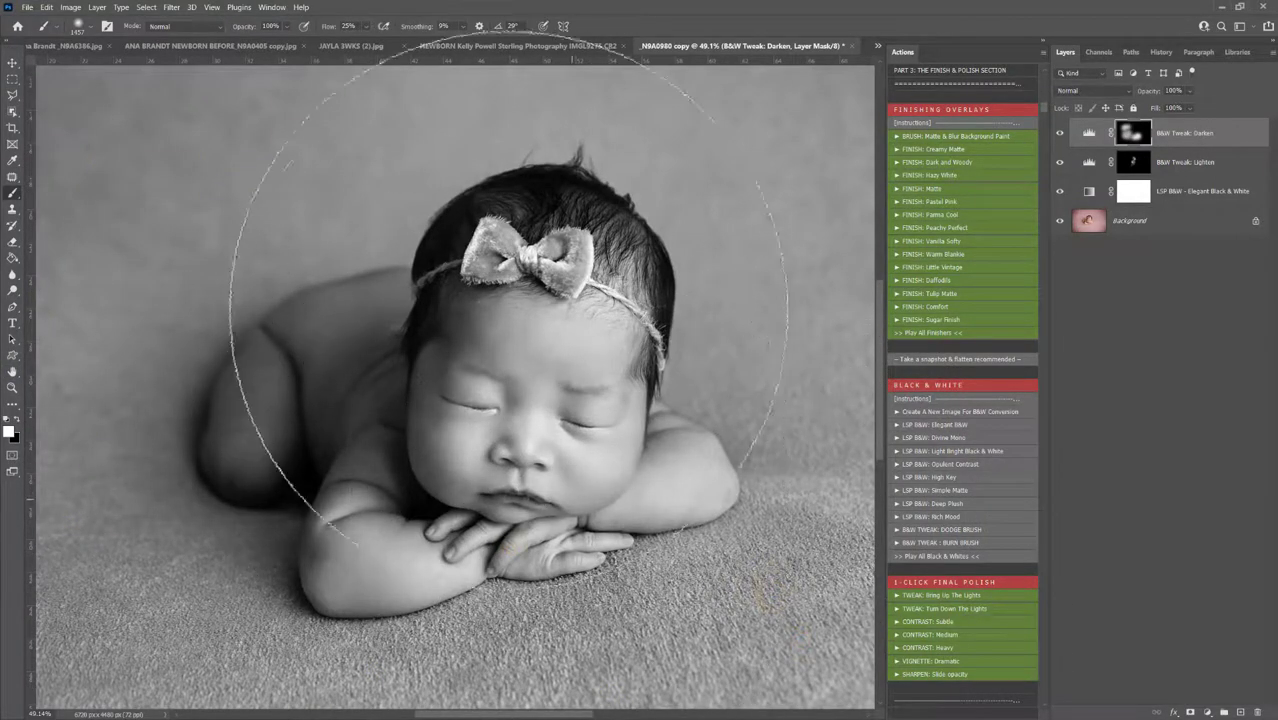
- Shrink the brush to 275 px and paint black on the Darken mask to remove darkening from the baby's face
right_click(566, 438)
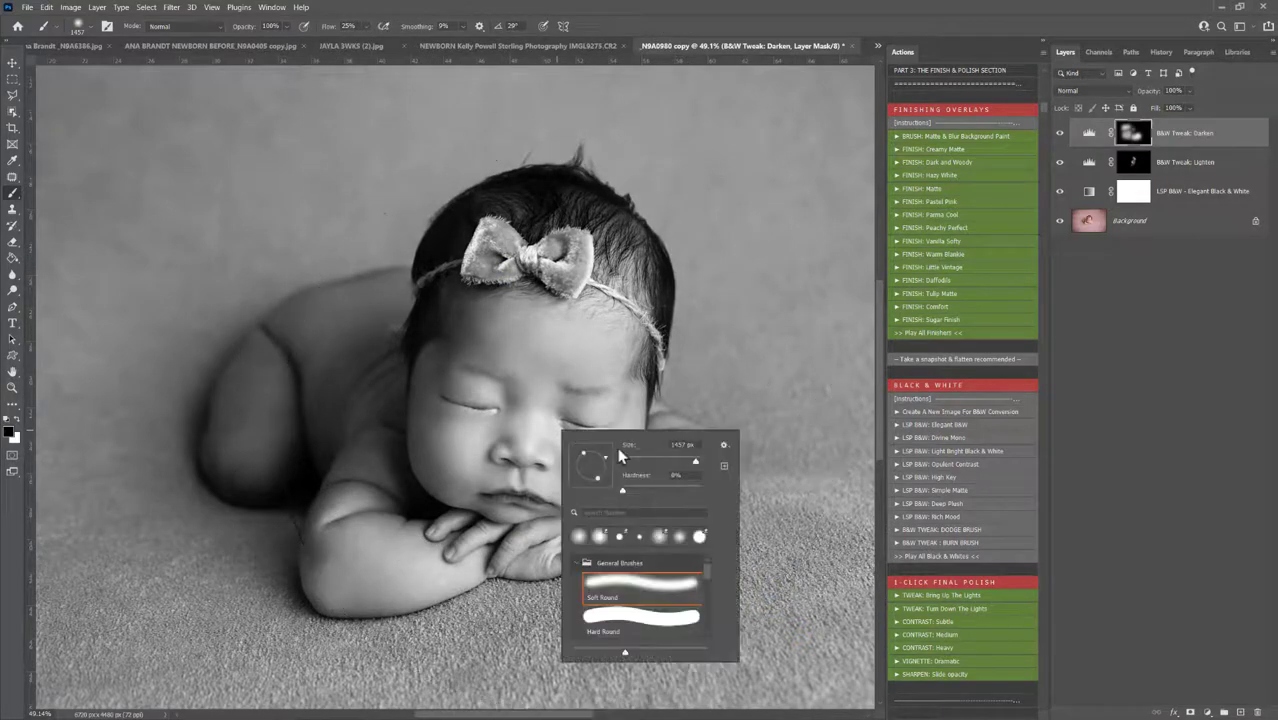
drag(623, 457, 683, 467)
click(530, 494)
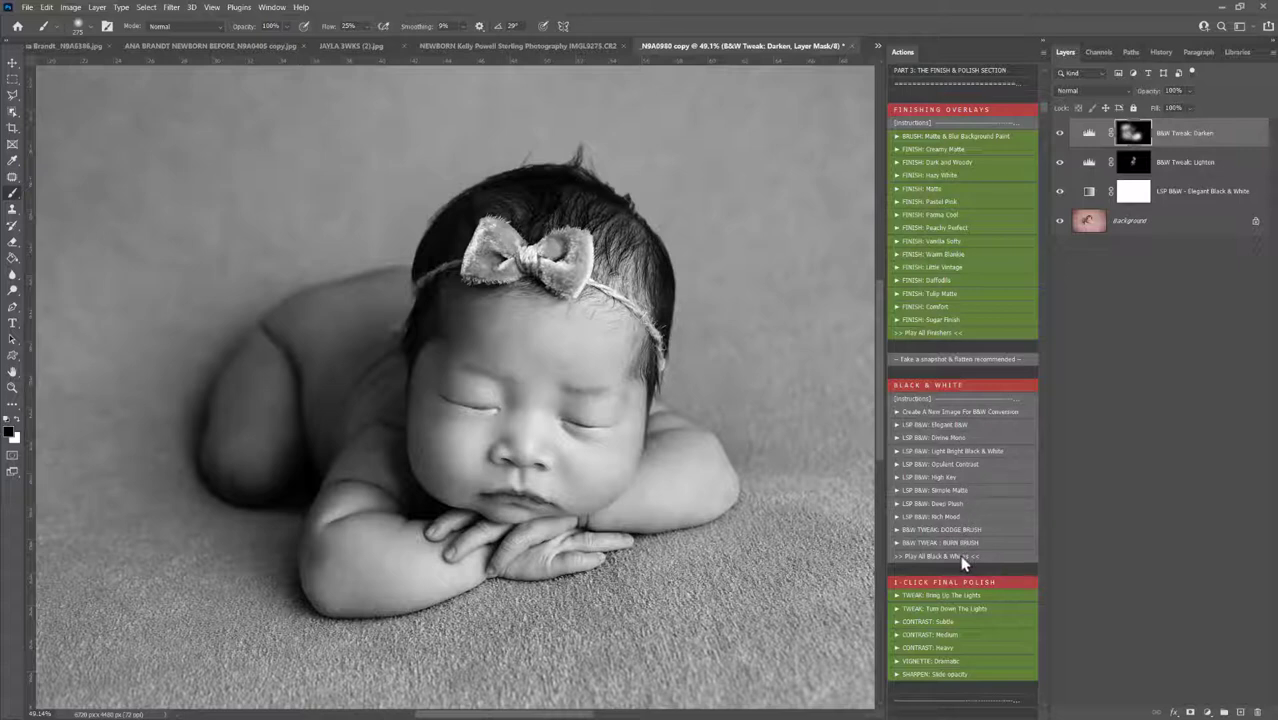
- Switch to the color document _N9A0980 copy.jpg and apply the Contrast: Subtle and Vignette: Dramatic final polish actions
click(876, 47)
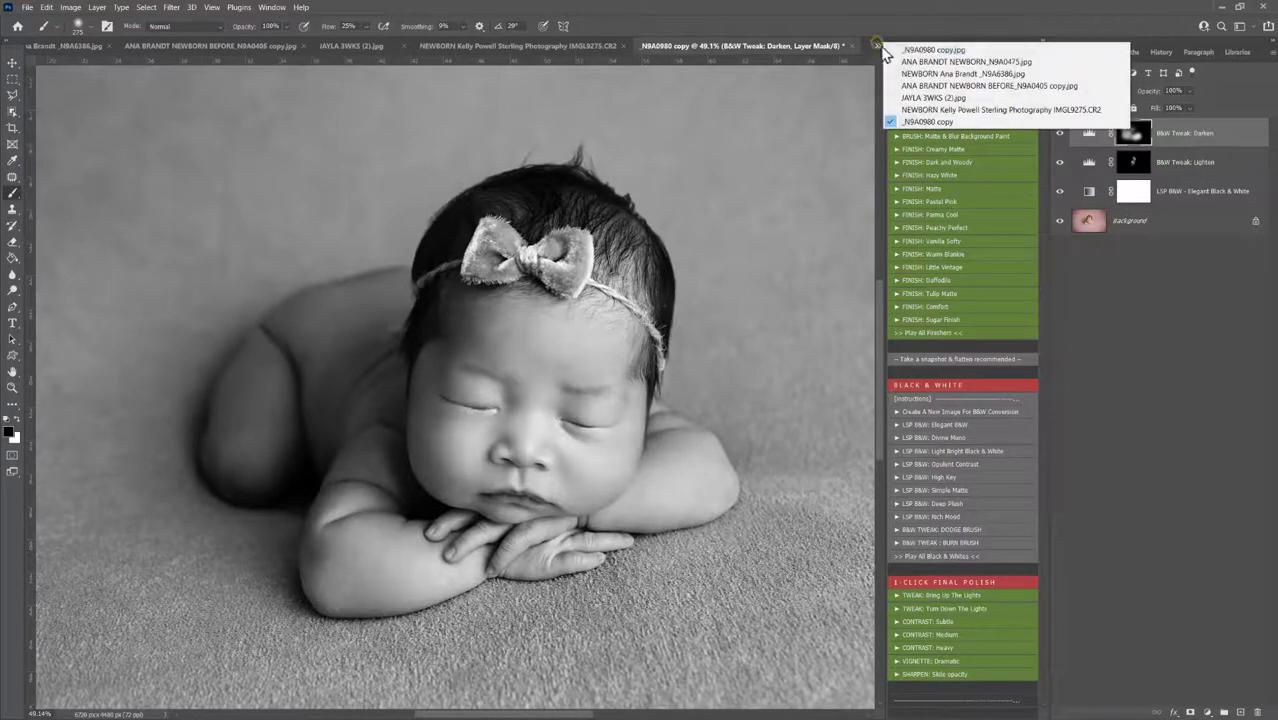
click(920, 48)
scroll(982, 500, down, 3)
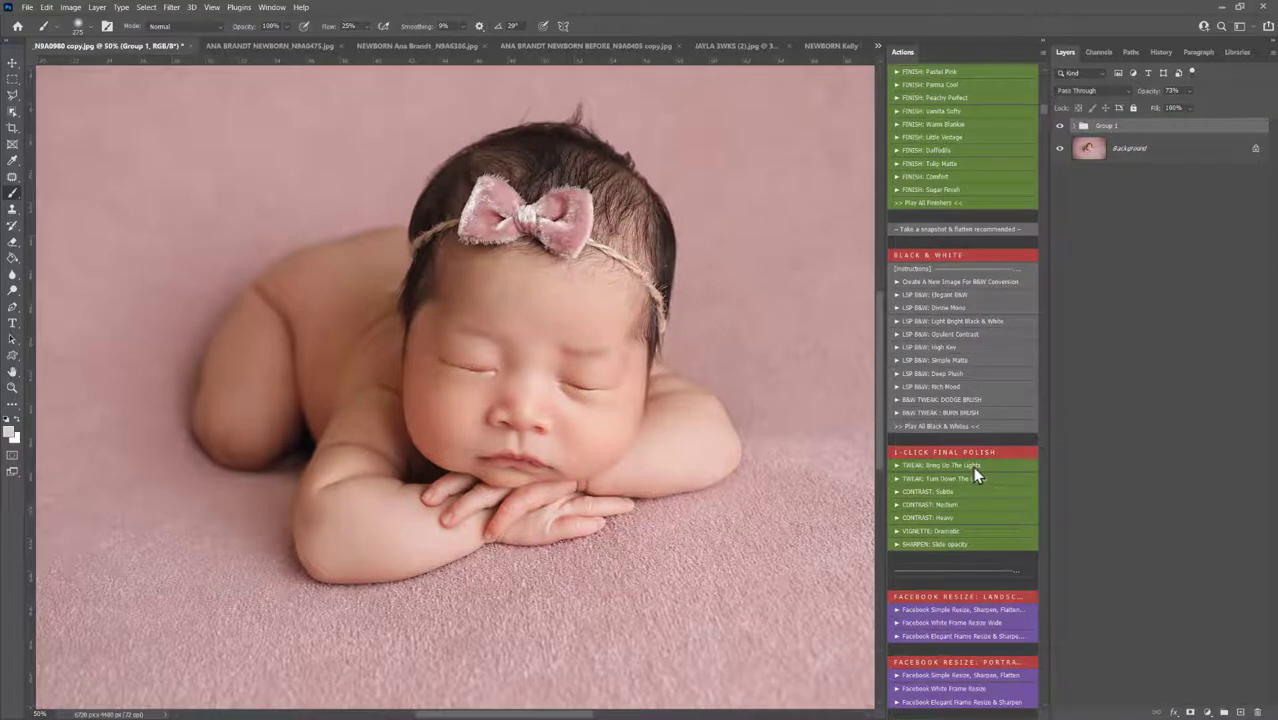
click(965, 512)
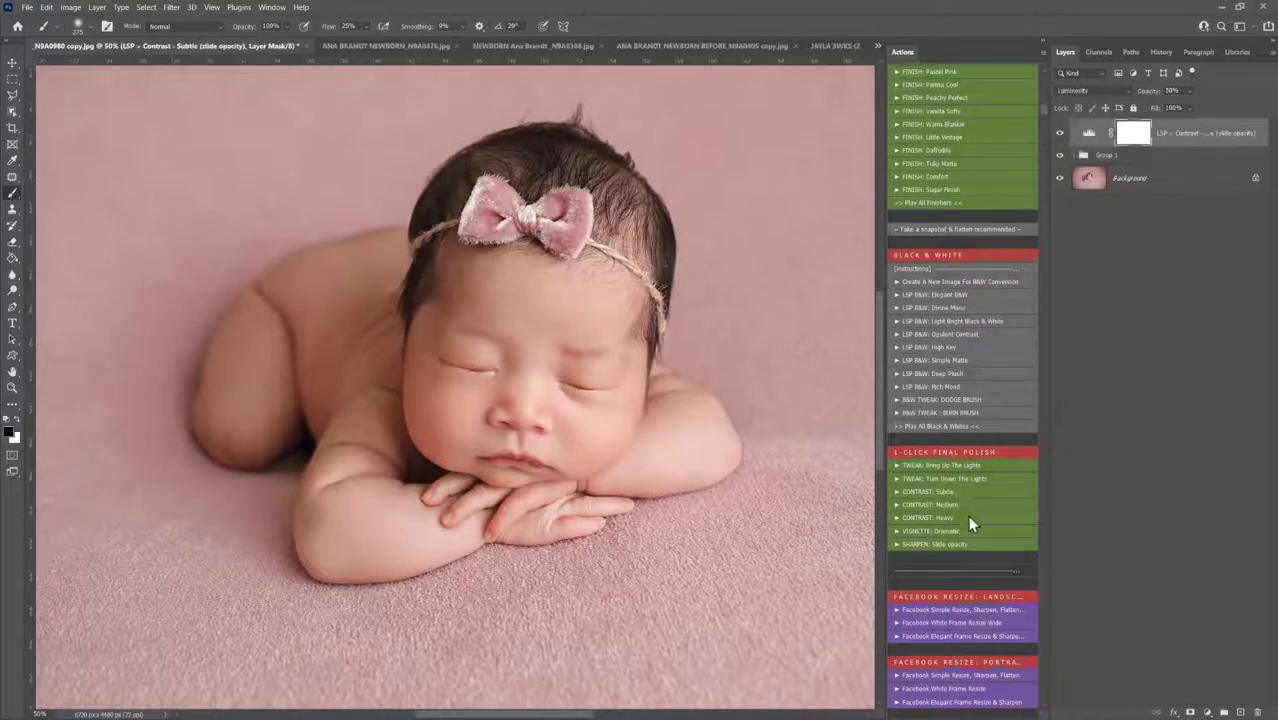
click(958, 531)
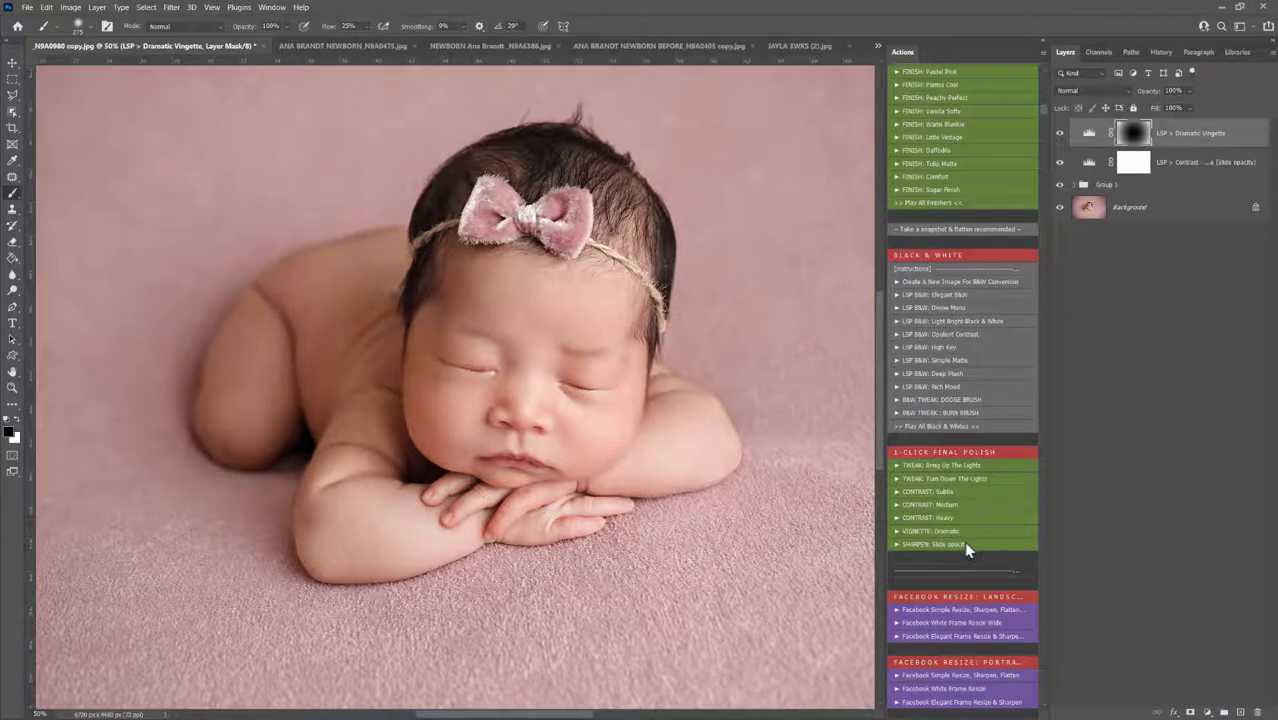
- Run the landscape Facebook Elegant Frame Resize & Sharpen action and stop it at its instruction message
scroll(962, 540, down, 4)
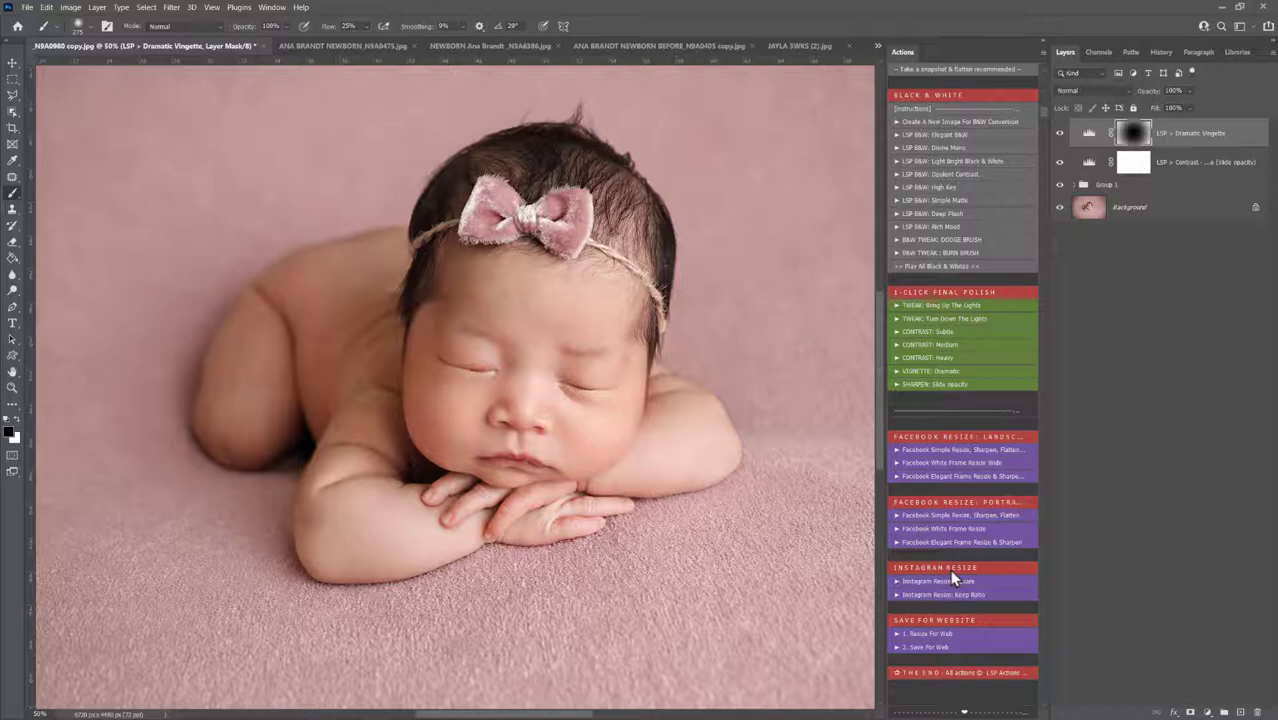
click(976, 478)
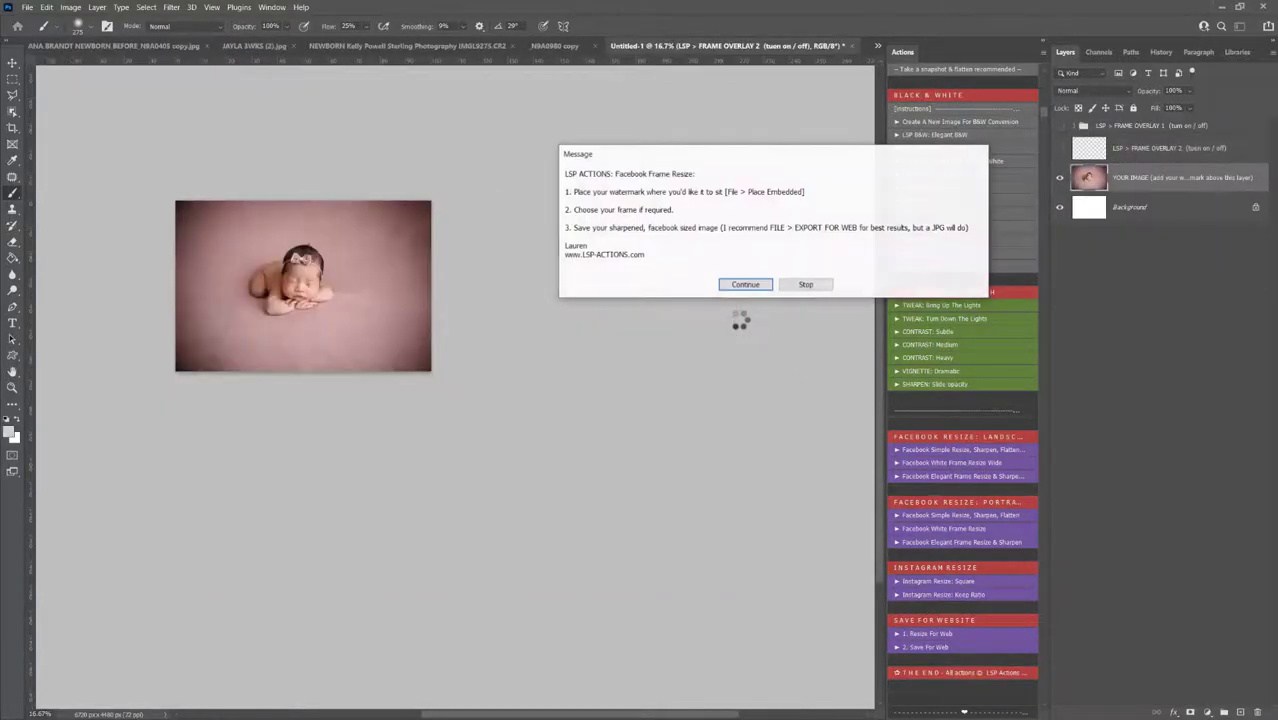
click(803, 285)
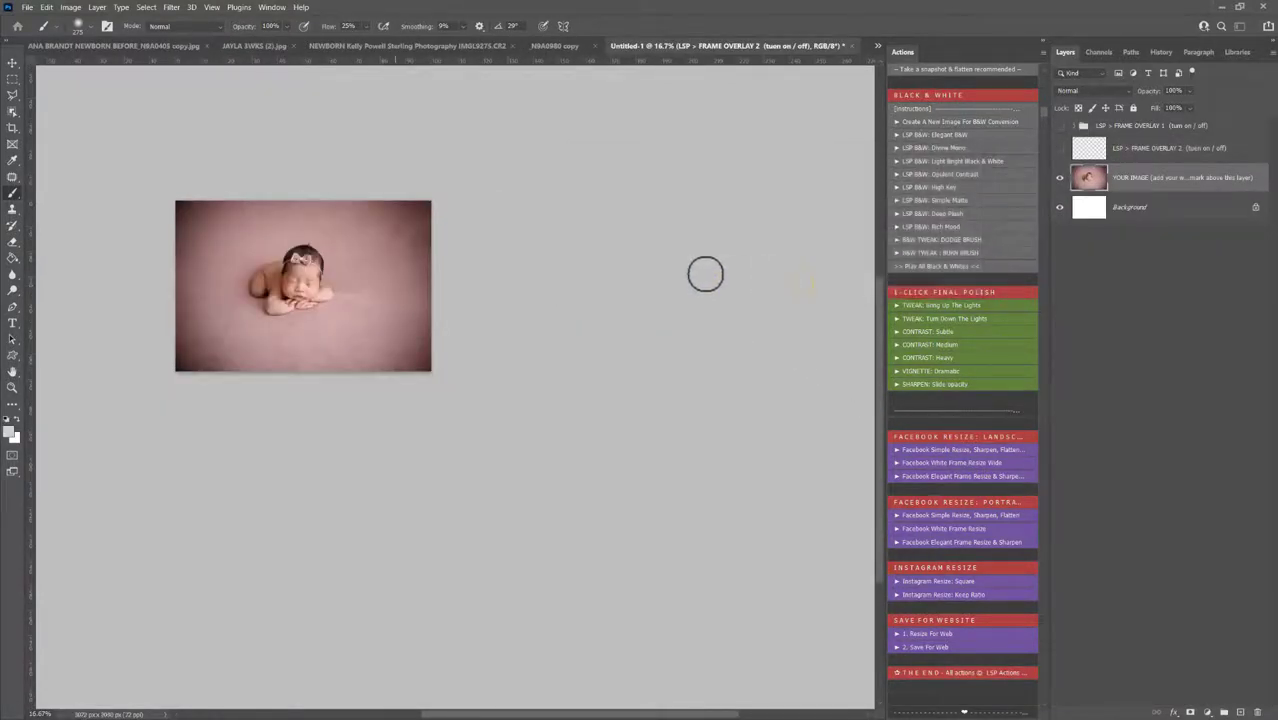
- Turn on both Frame Overlay 2 and Frame Overlay 1 around the resized photo
drag(245, 233, 288, 272)
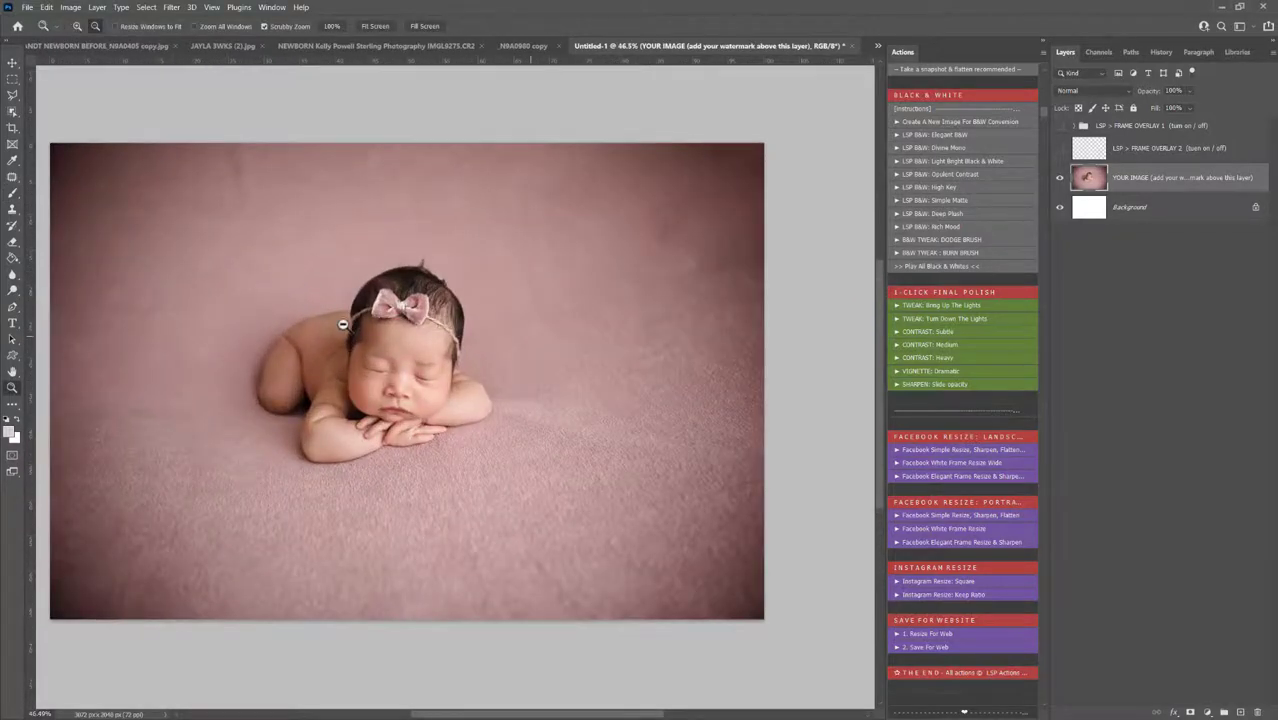
mouse_move(357, 340)
mouse_down()
mouse_move(391, 342)
mouse_move(362, 342)
mouse_up()
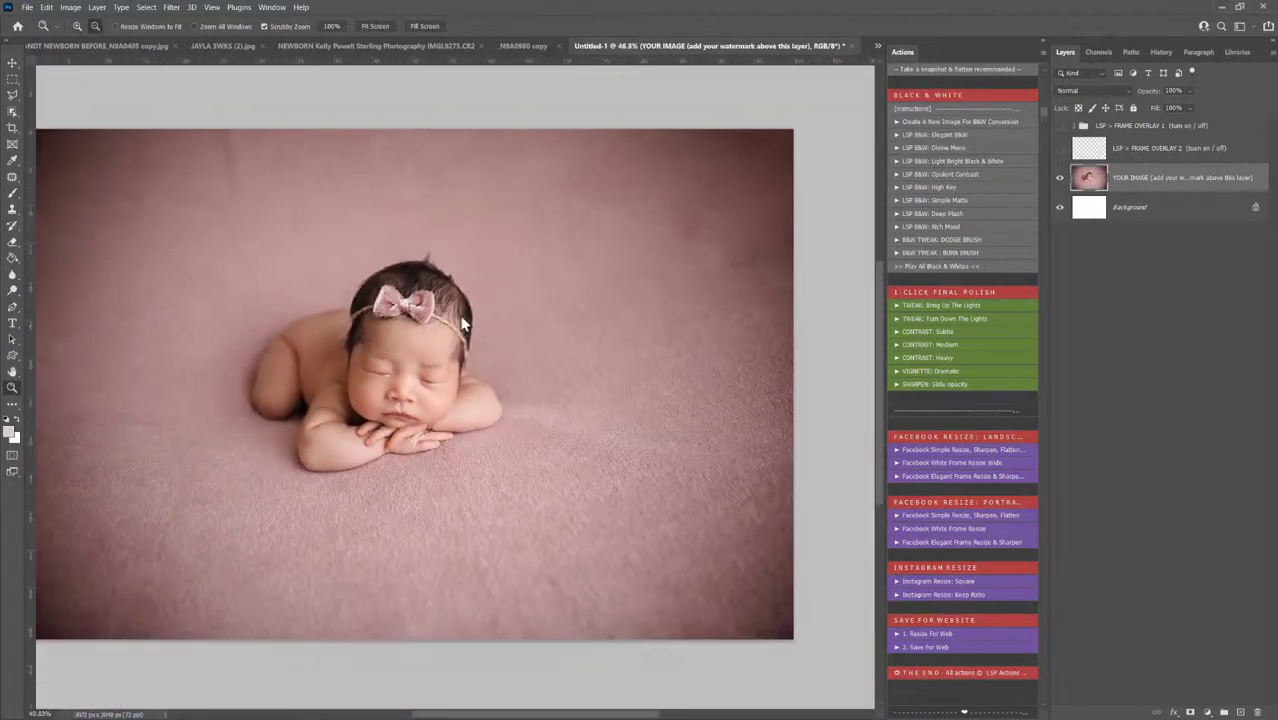
drag(1058, 150, 1057, 130)
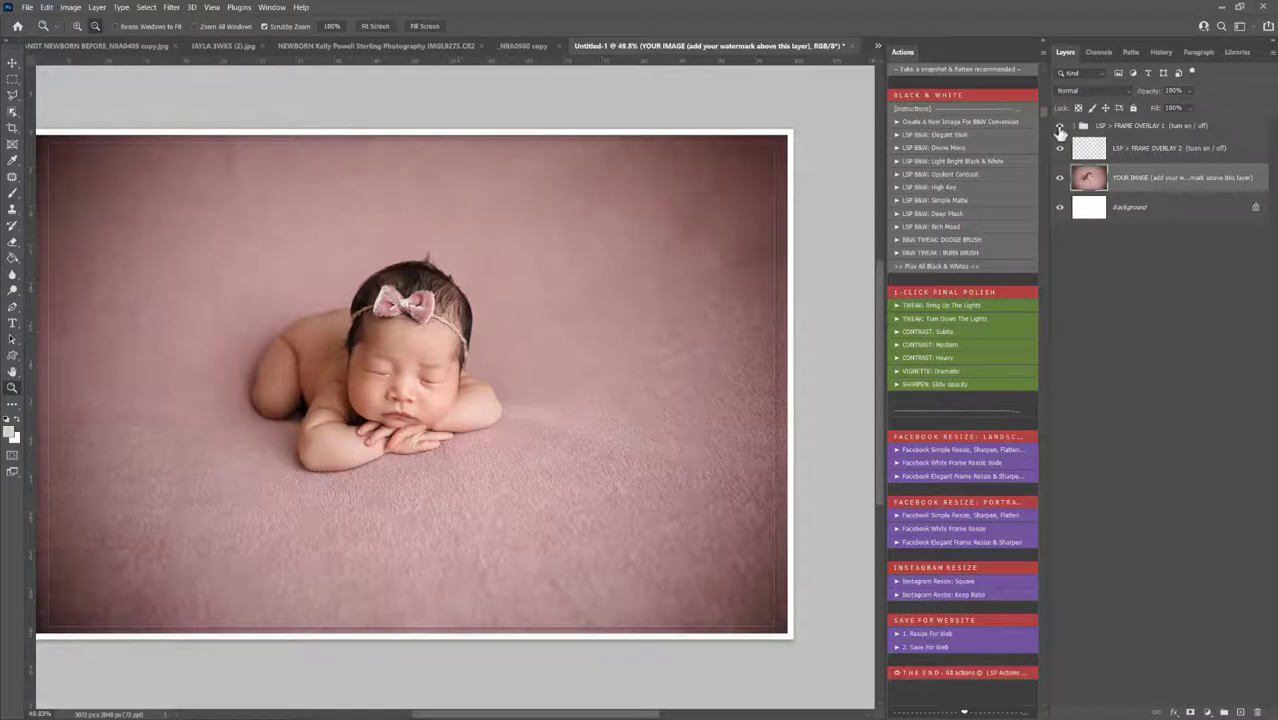
- Turn off Frame Overlay 2 and leave only Frame Overlay 1 showing around the resized photo
click(1059, 126)
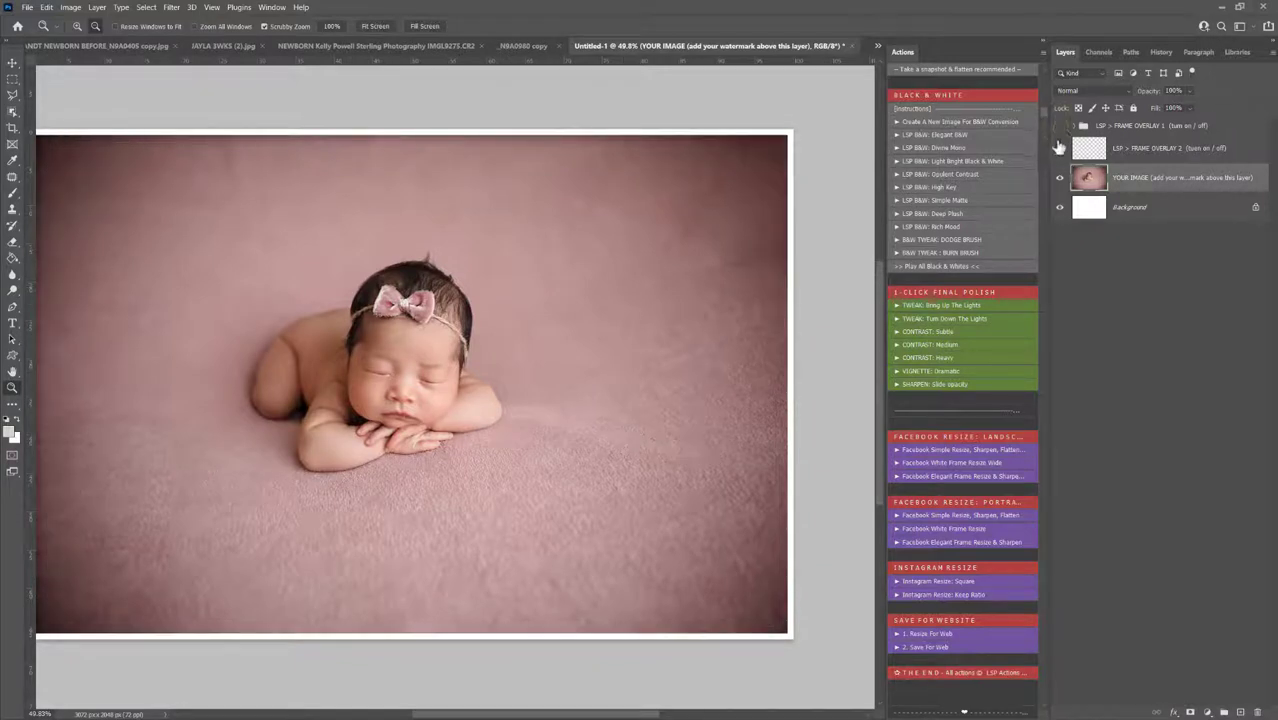
click(1059, 147)
click(1059, 126)
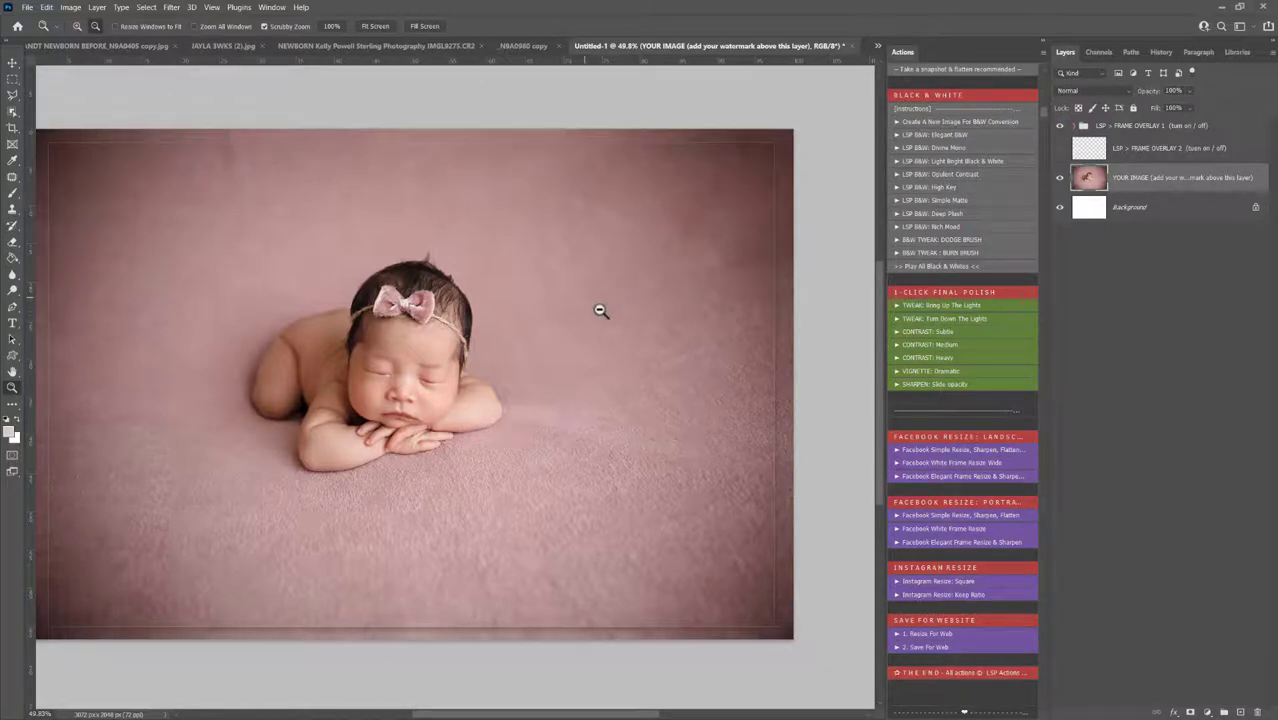
- Switch to the color document _N9A0980 copy.jpg and run the Take a snapshot & flatten action
click(877, 47)
click(891, 49)
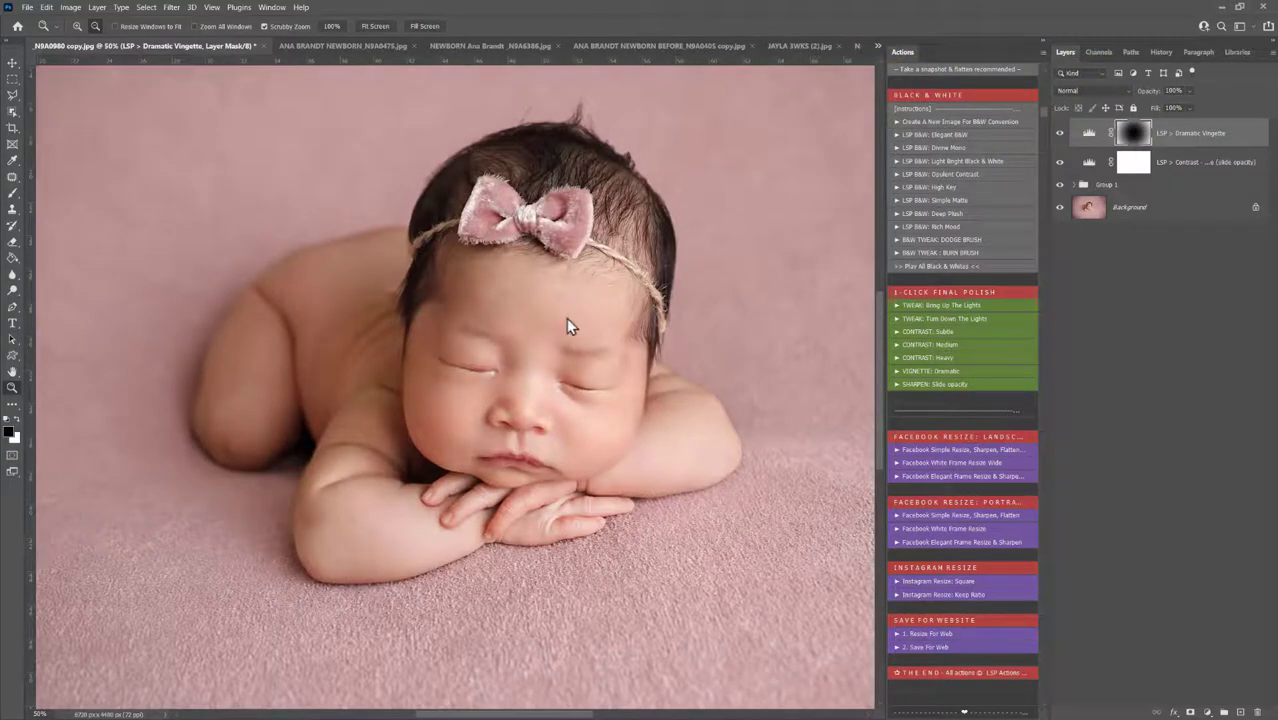
scroll(937, 200, up, 3)
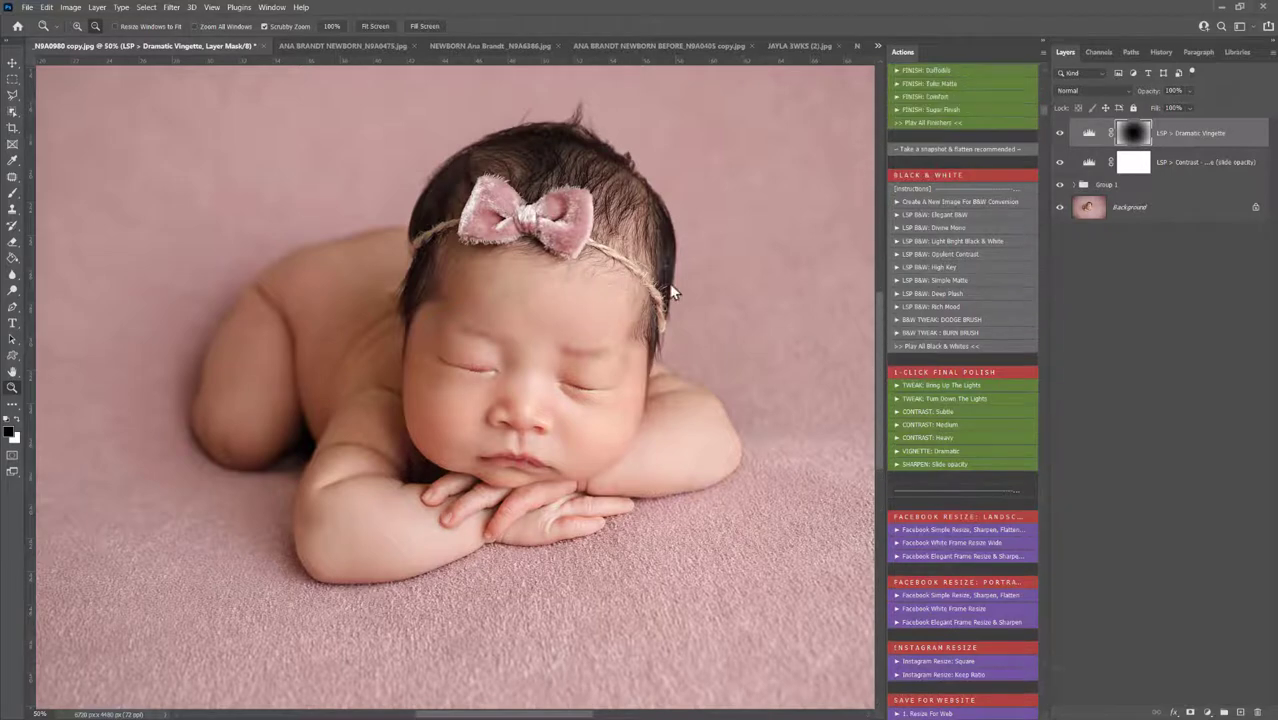
click(958, 190)
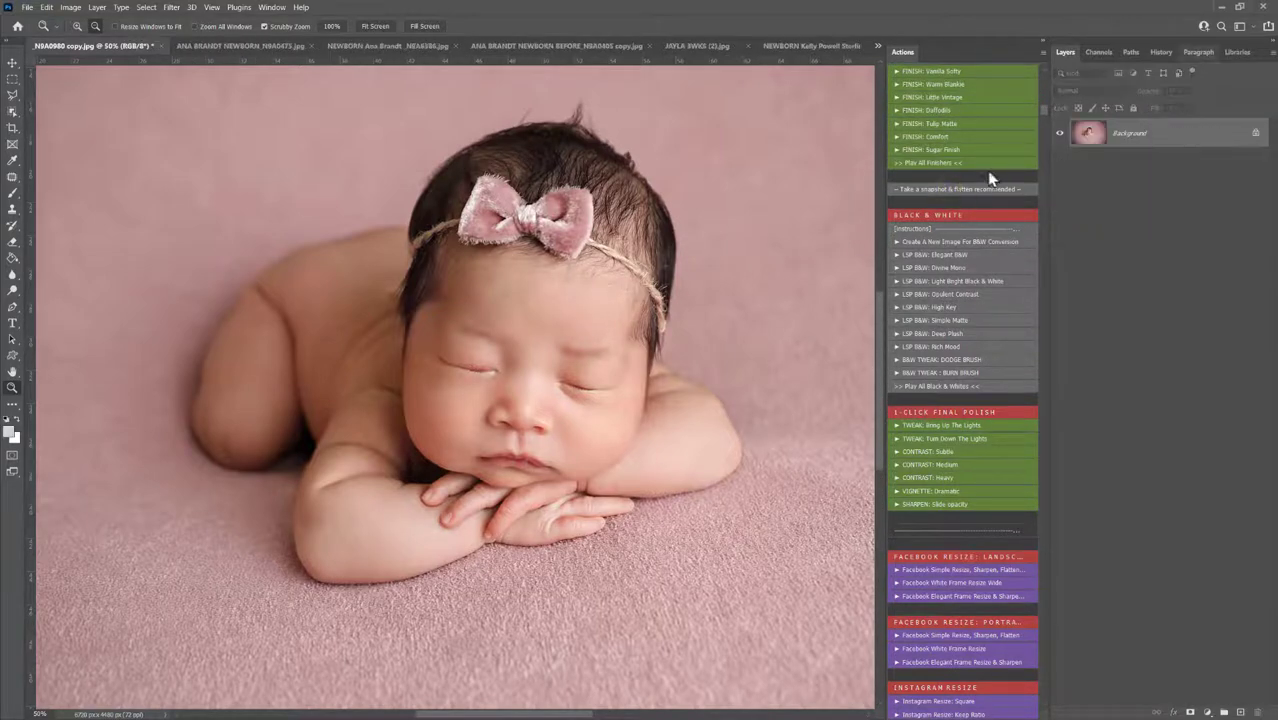
- Compare the original _N9A0980 copy.jpg state with Snapshot 3 in the document's history
click(1161, 52)
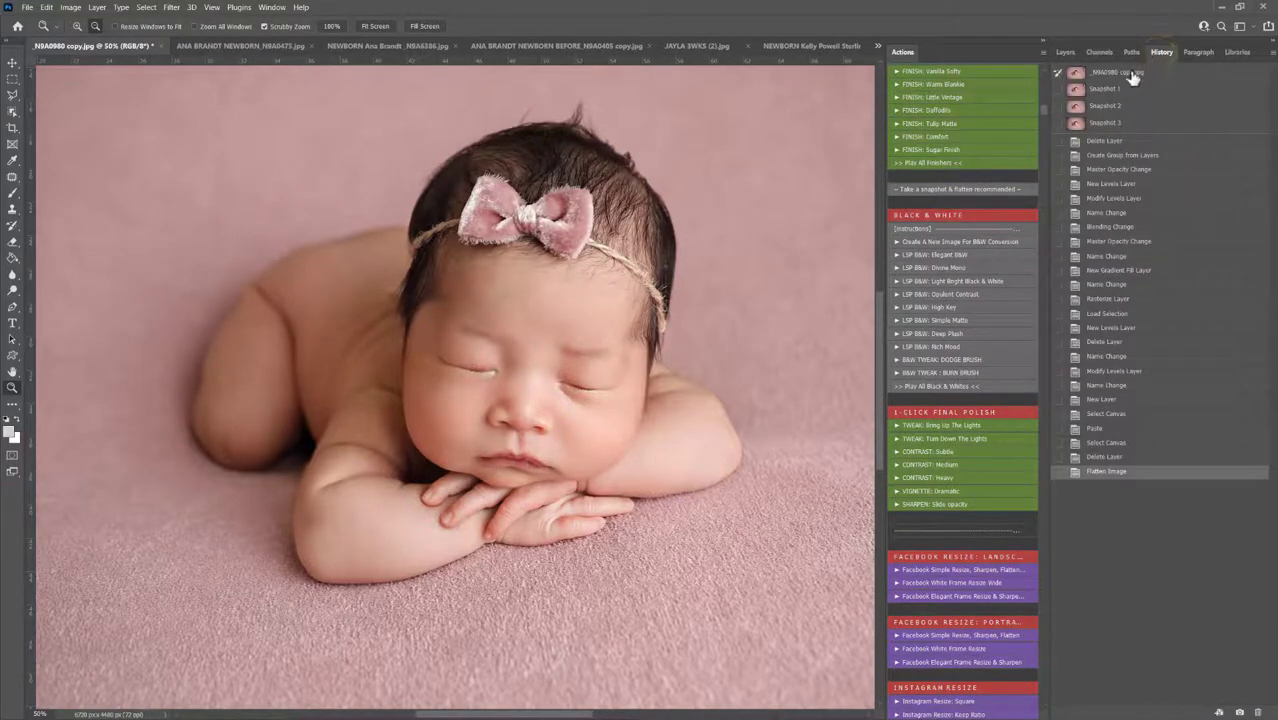
click(1128, 74)
click(1111, 123)
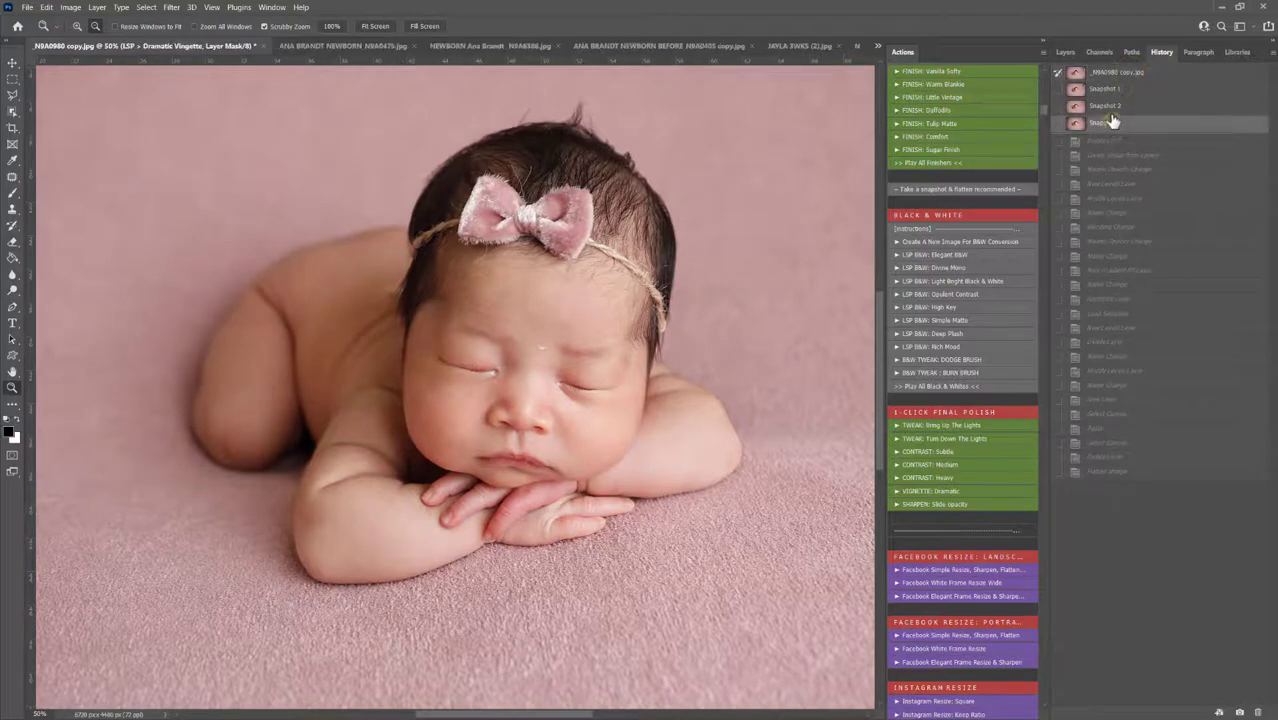
click(1110, 74)
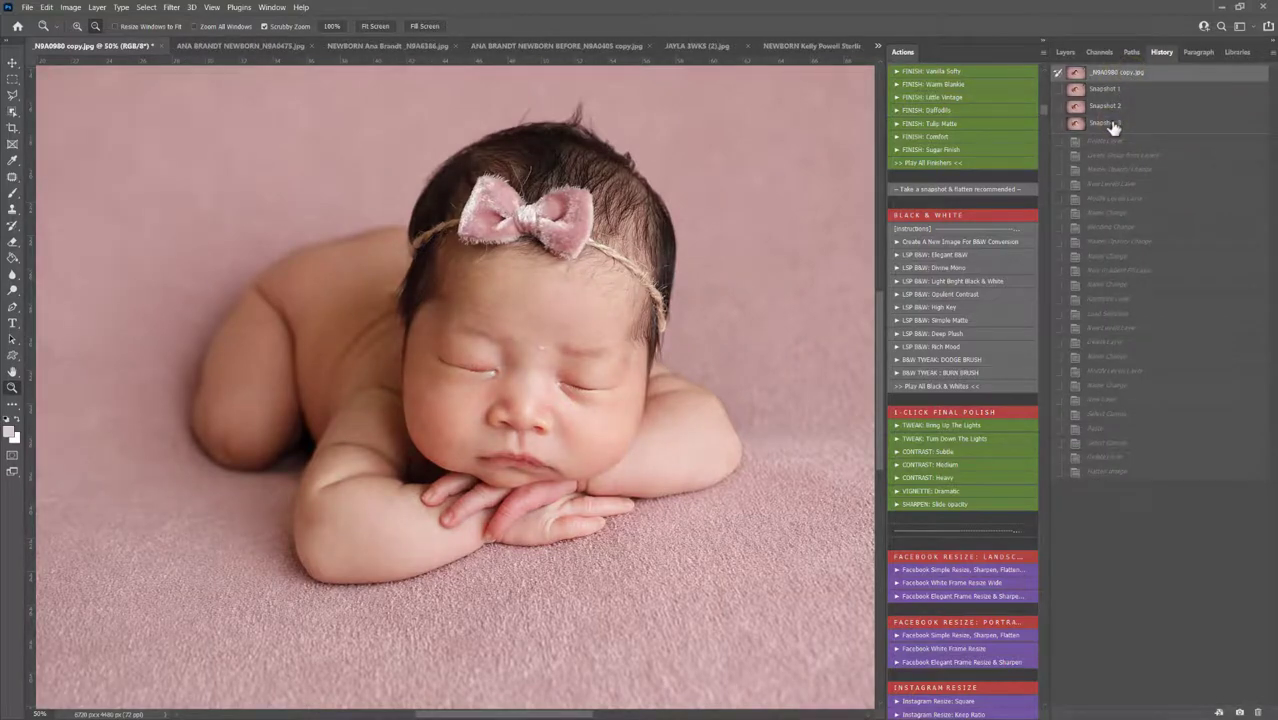
click(1113, 124)
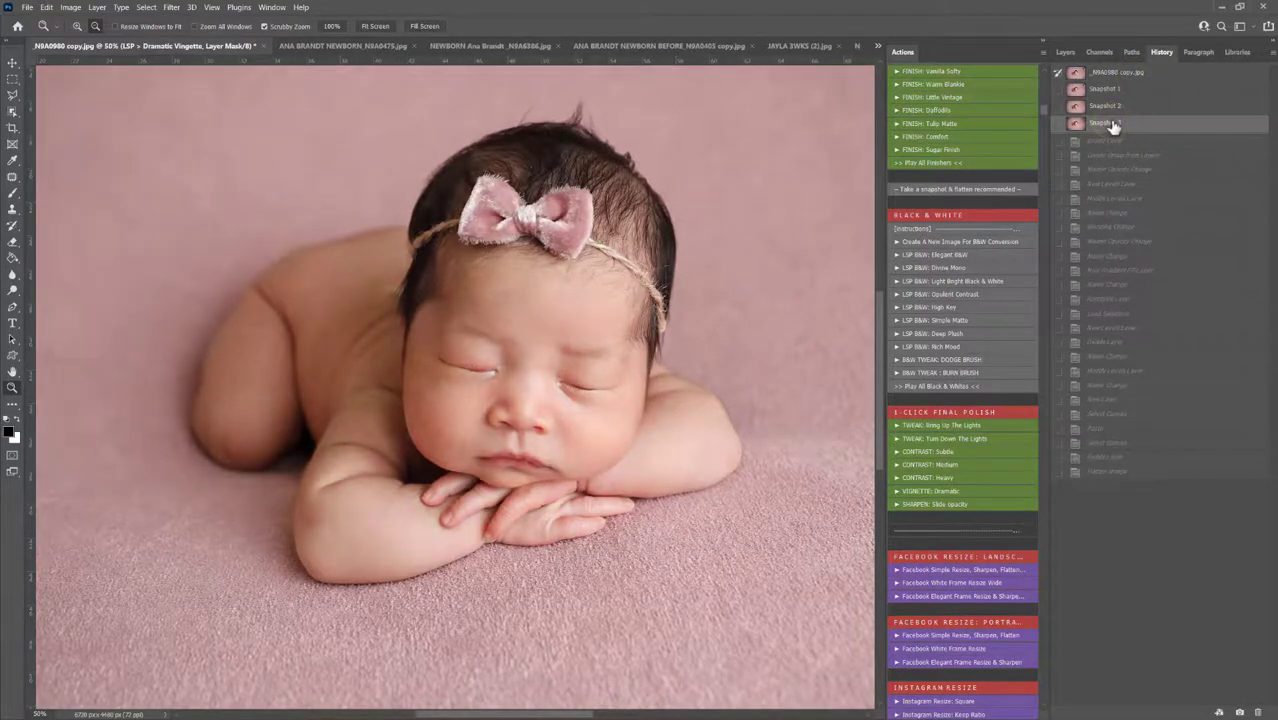
click(1113, 79)
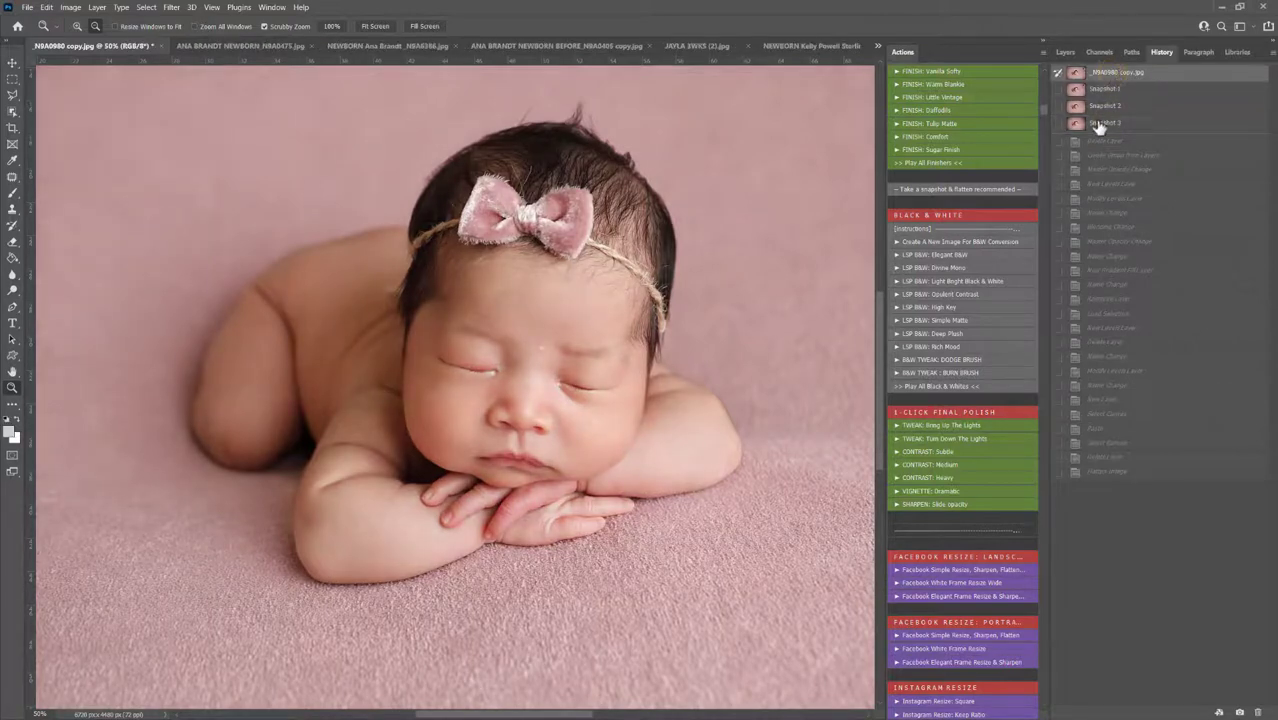
- Step back through Snapshots 3, 2 and 1 to the original state, restore Snapshot 3, and show the layers again
click(1100, 122)
click(1101, 106)
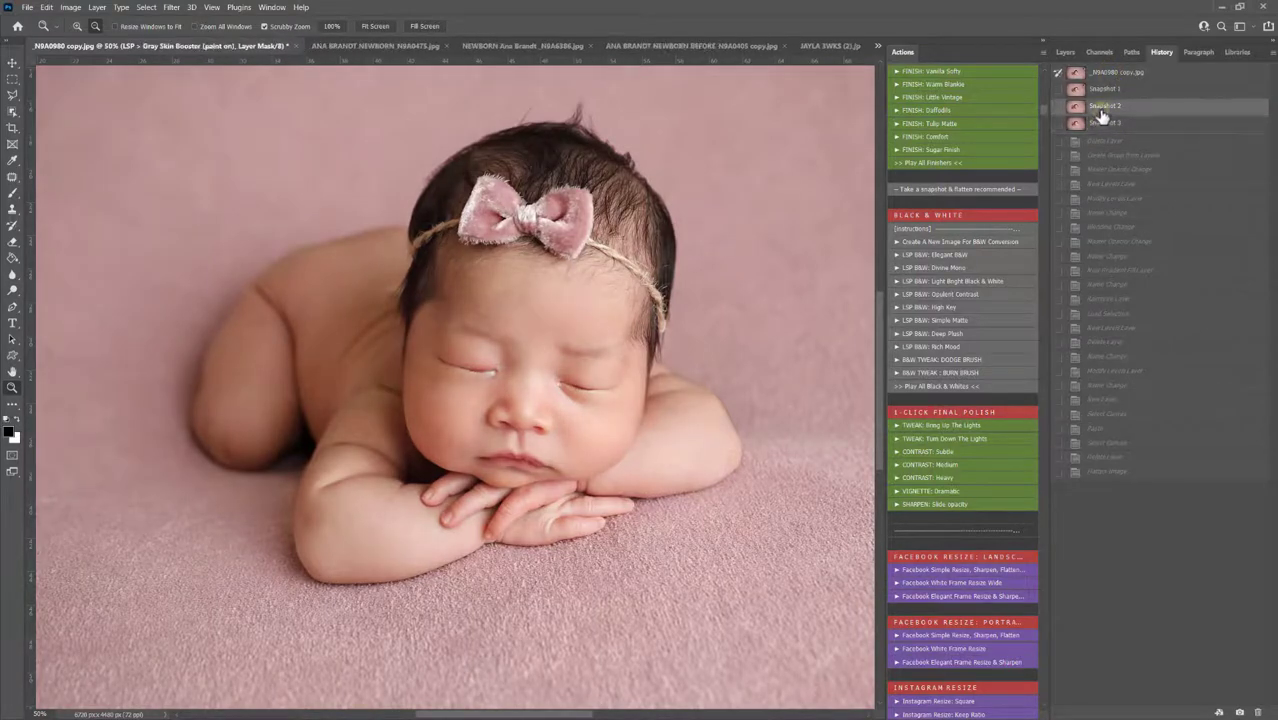
click(1101, 90)
click(1103, 73)
click(1101, 123)
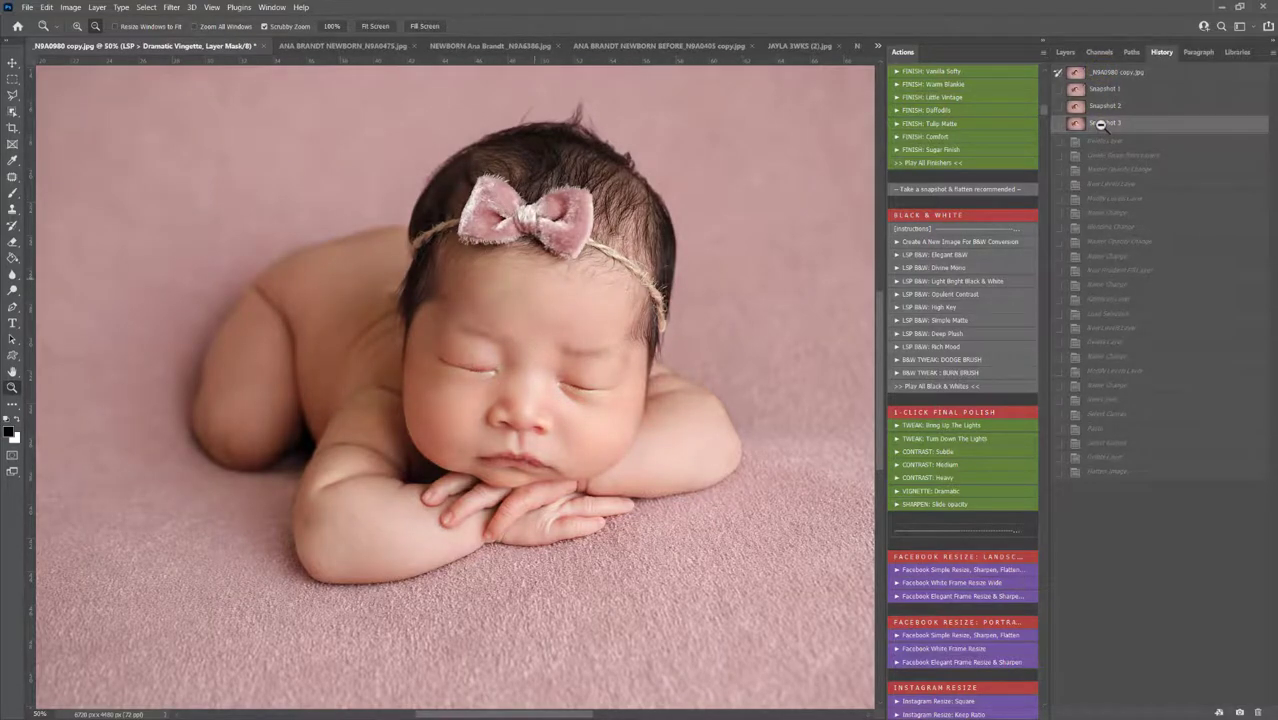
drag(542, 447, 537, 456)
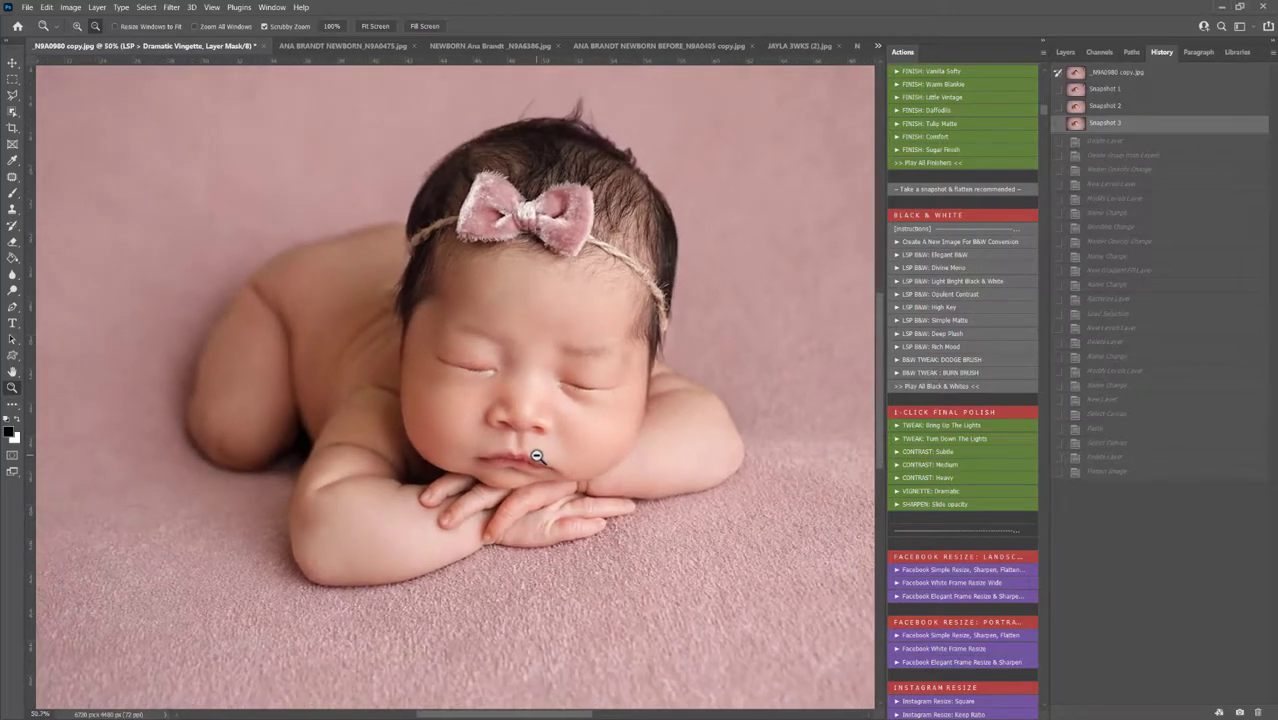
click(1064, 53)
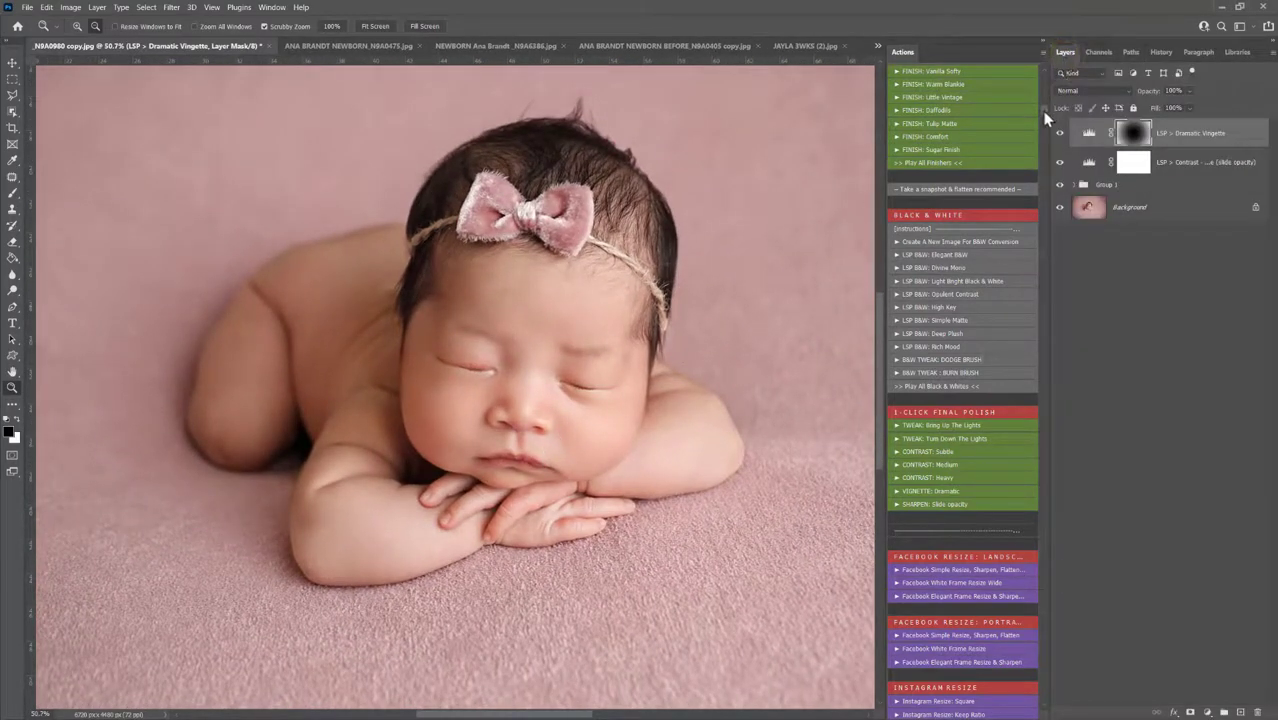
drag(1046, 118, 1040, 78)
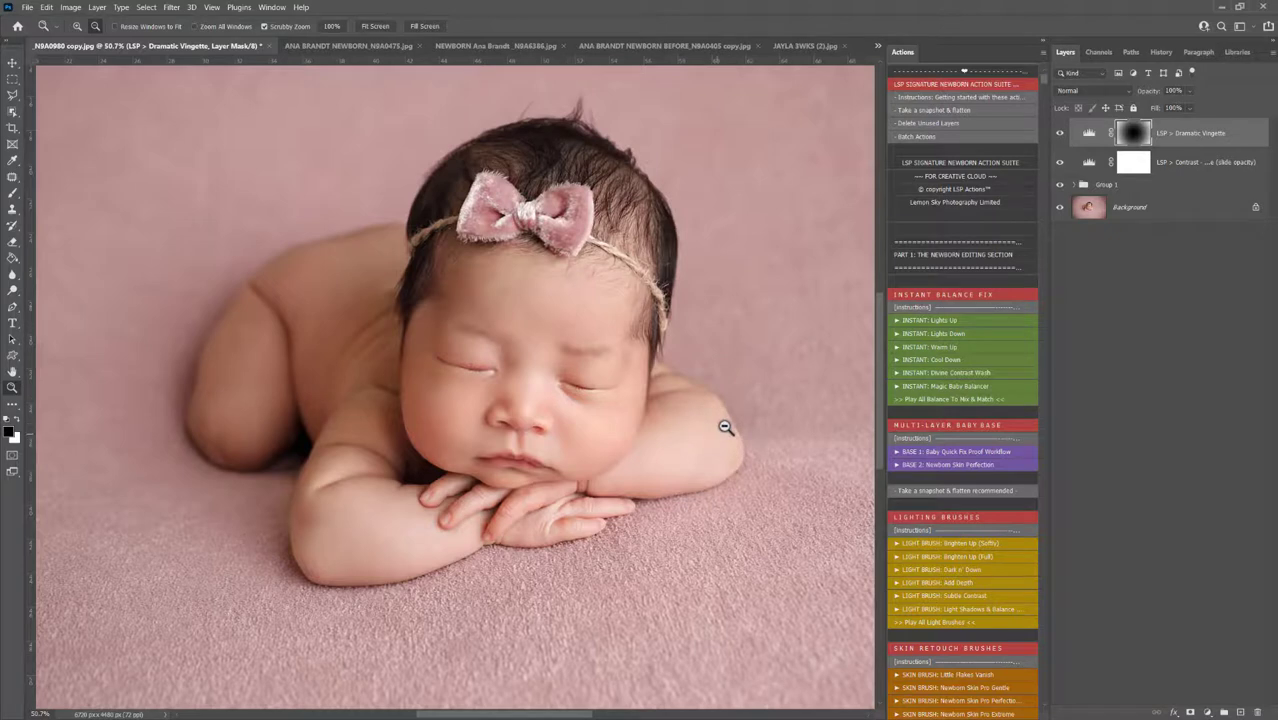
scroll(726, 427, up, 5)
scroll(726, 427, down, 3)
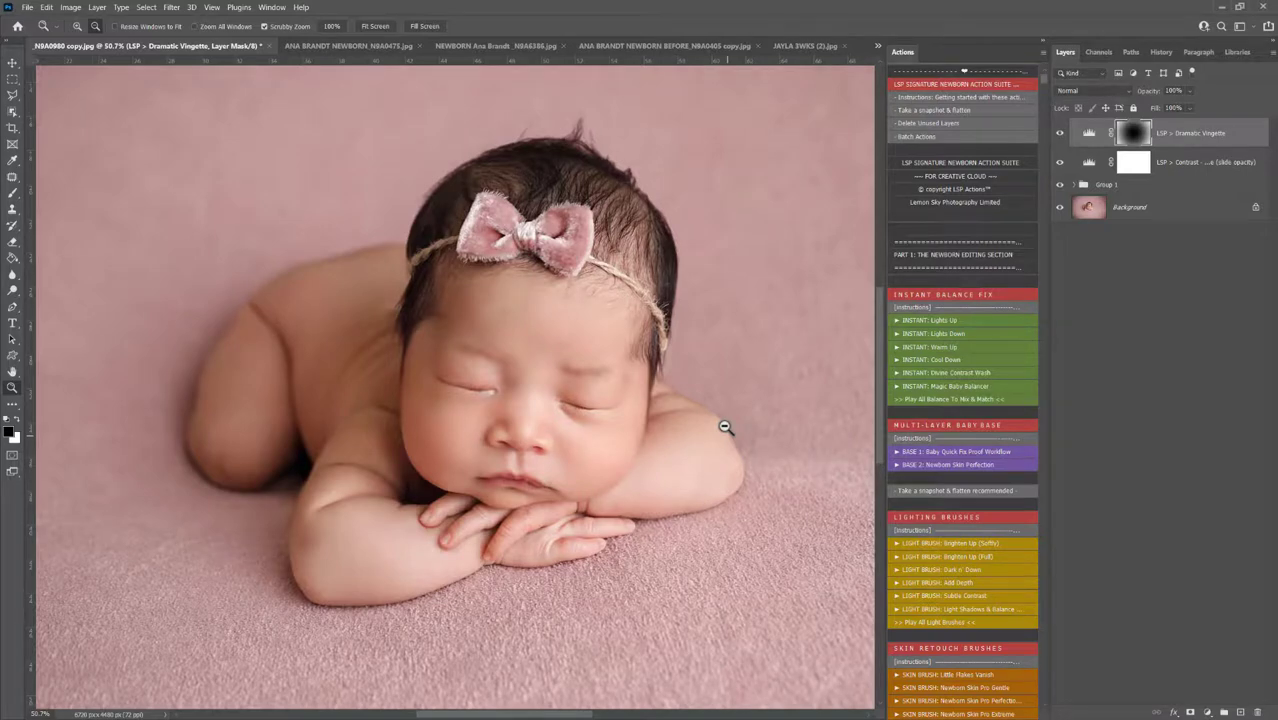
mouse_move(1041, 78)
mouse_down()
mouse_move(1035, 97)
mouse_move(1042, 72)
mouse_up()
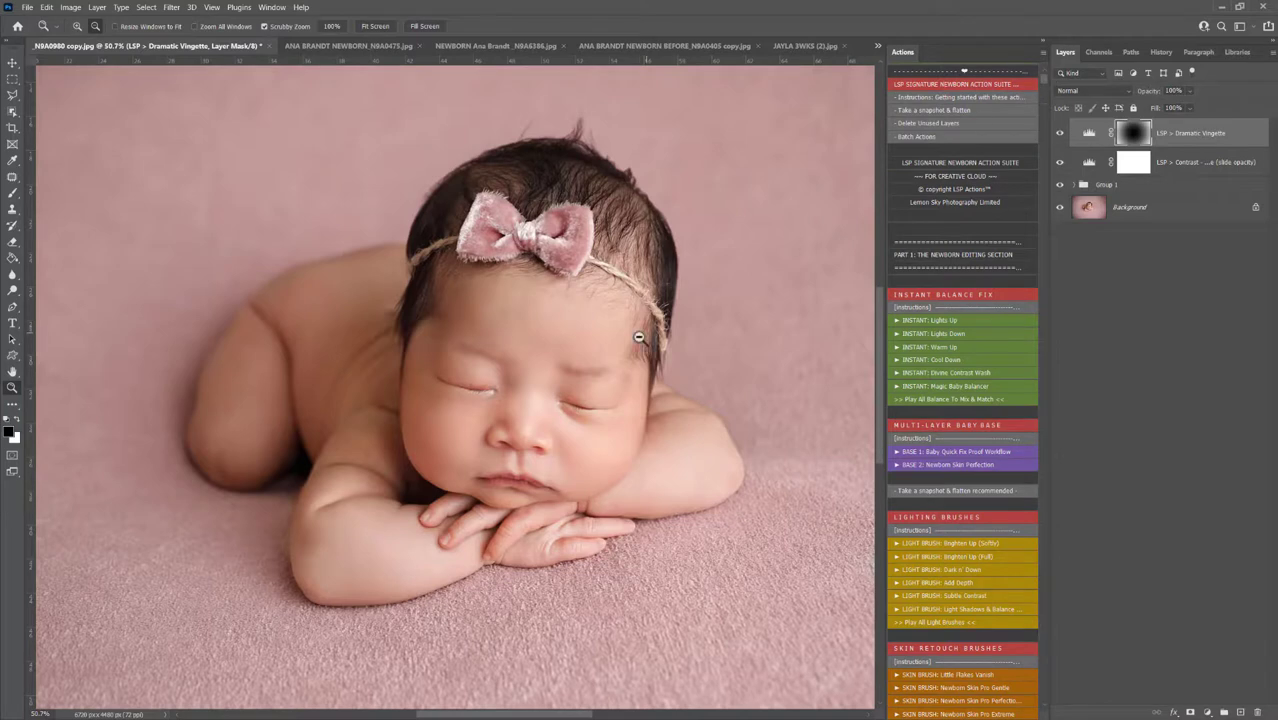